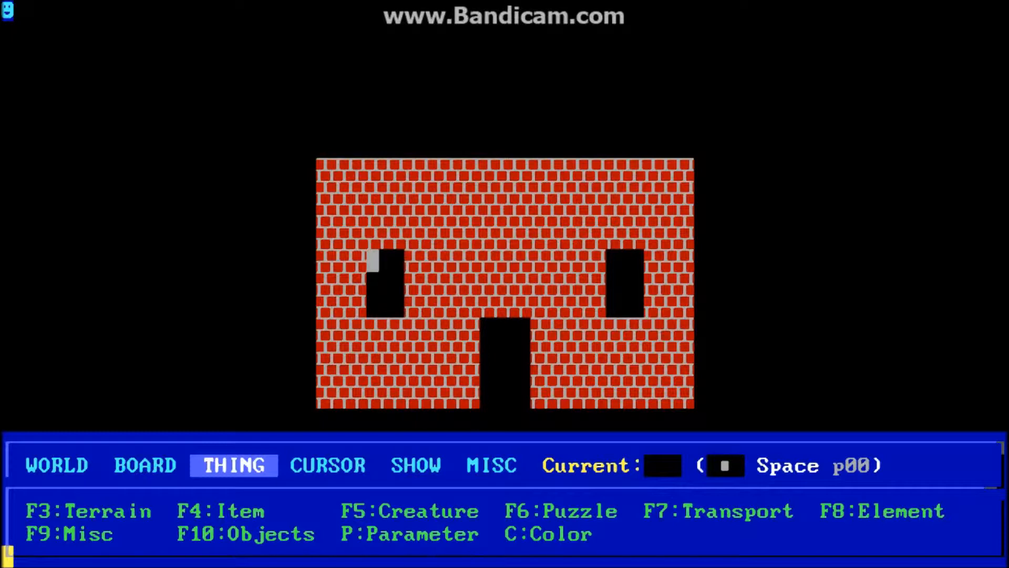
key(Right)
key(Right)
key(Right)
key(Right)
key(Down)
key(Down)
key(Down)
key(Down)
key(Down)
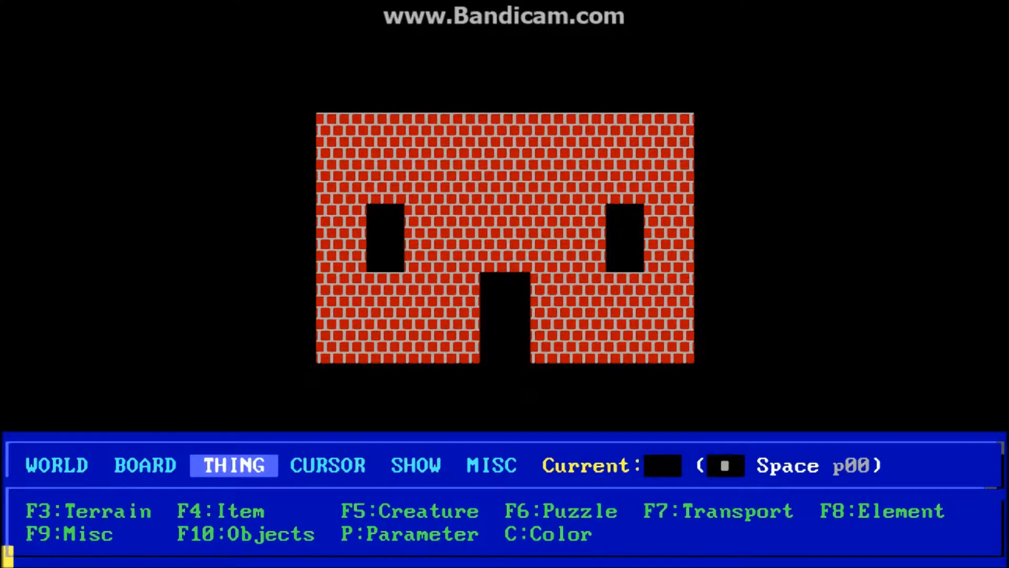
key(Up)
key(Up)
key(Up)
key(Up)
key(Left)
key(Left)
key(Left)
key(Left)
key(Up)
key(Left)
key(Right)
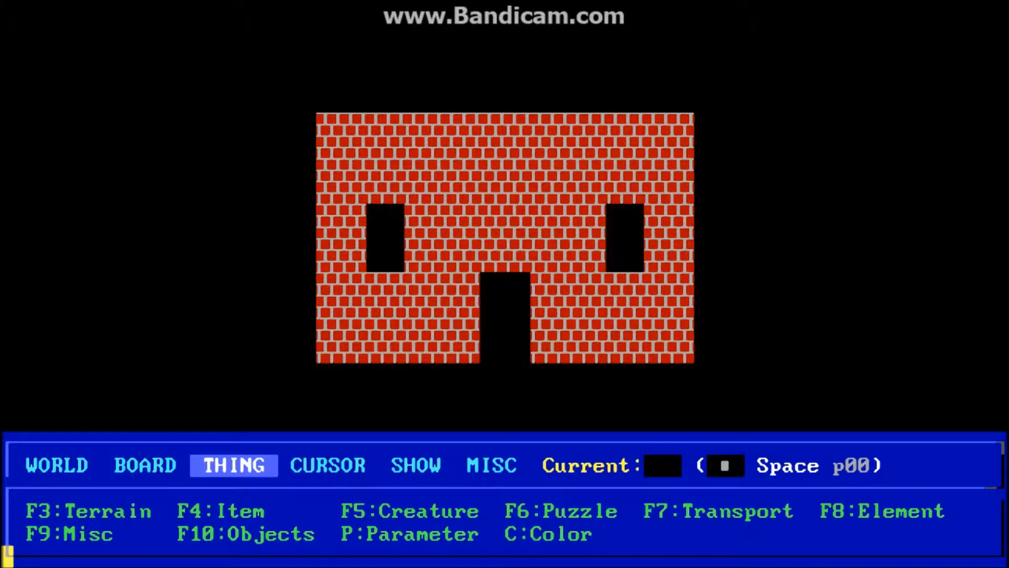
Choose Line from the terrain list as the current thing to place
key(F3)
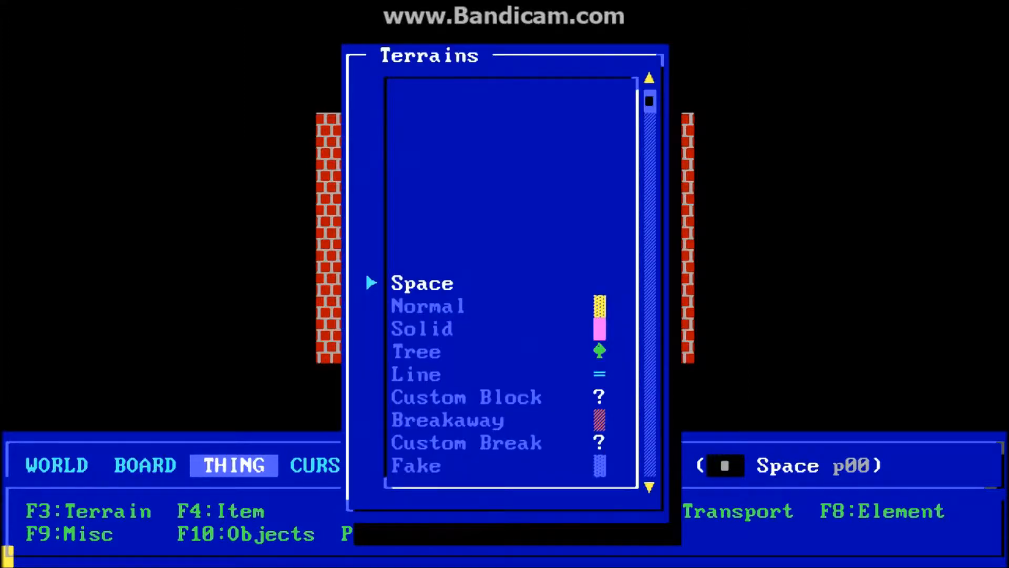
key(Down)
key(Down)
key(Down)
key(Down)
key(Down)
key(Down)
key(Up)
key(Up)
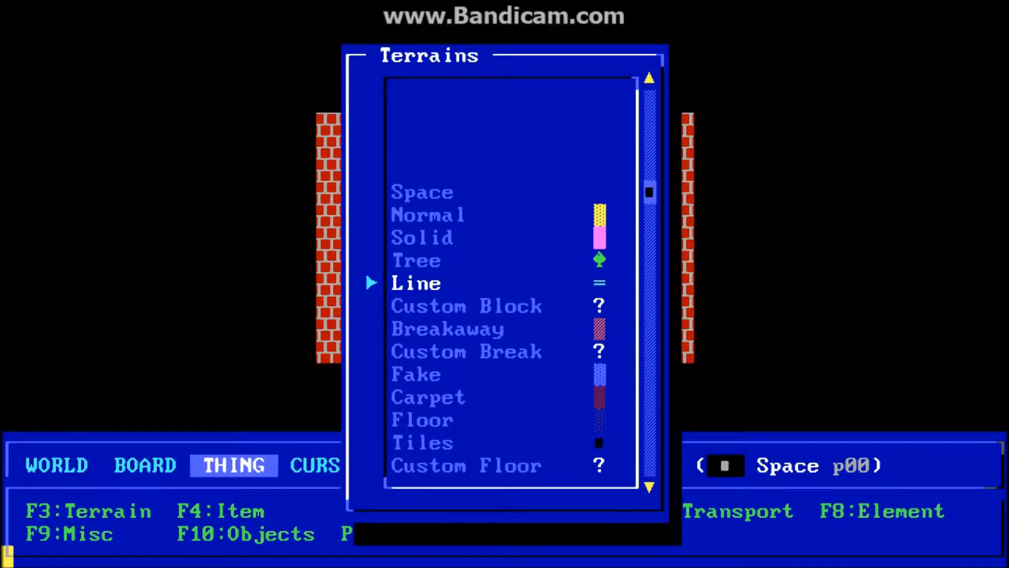
key(Down)
key(Down)
key(Down)
key(Down)
key(Down)
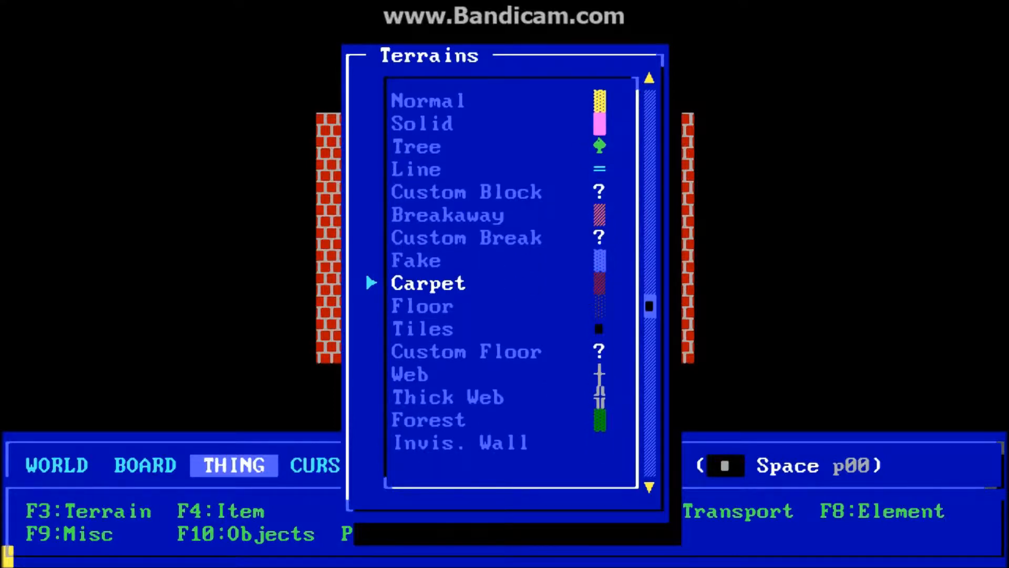
key(Up)
key(Up)
key(Up)
key(Up)
key(Up)
key(Return)
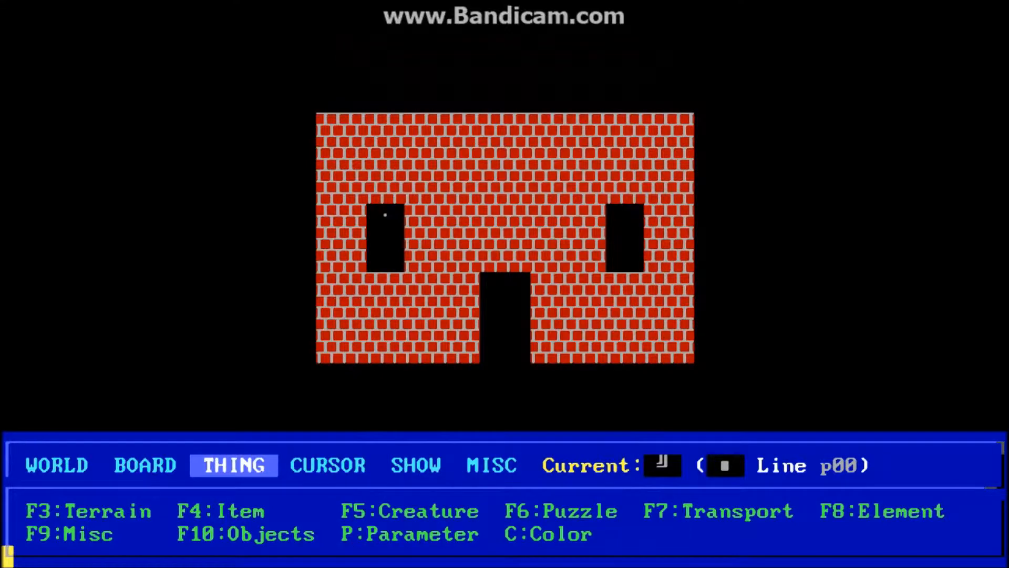
Draw a cross of Line tiles in the building's left window to divide it into four panes
key(Down)
key(space)
key(Down)
key(space)
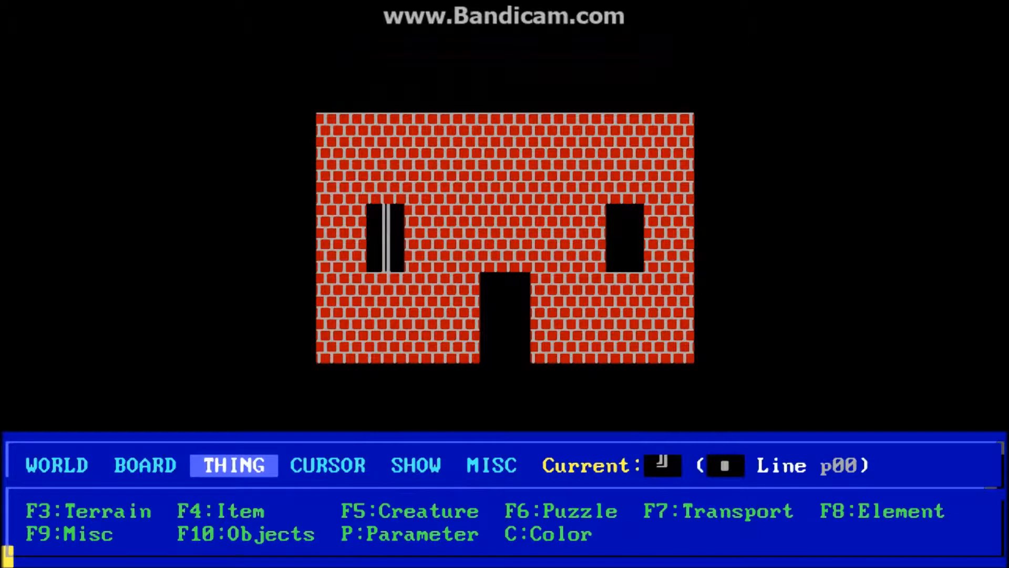
key(Right)
key(space)
key(Left)
key(Left)
key(space)
Draw a matching cross of Line tiles in the building's right window
key(space)
key(Down)
key(space)
key(Down)
key(space)
key(Up)
key(Right)
key(space)
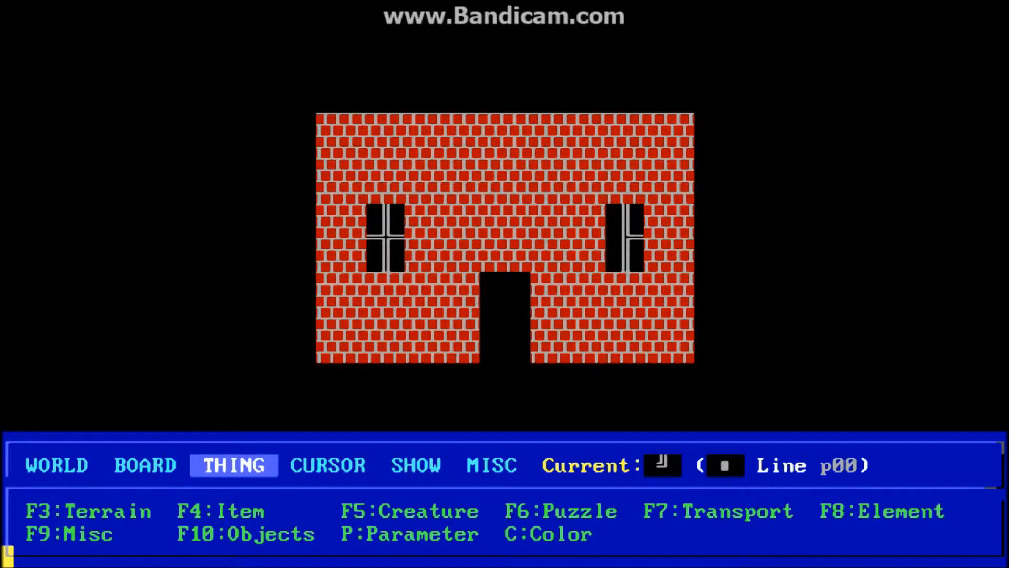
key(Left)
key(Left)
key(space)
key(Down)
key(Down)
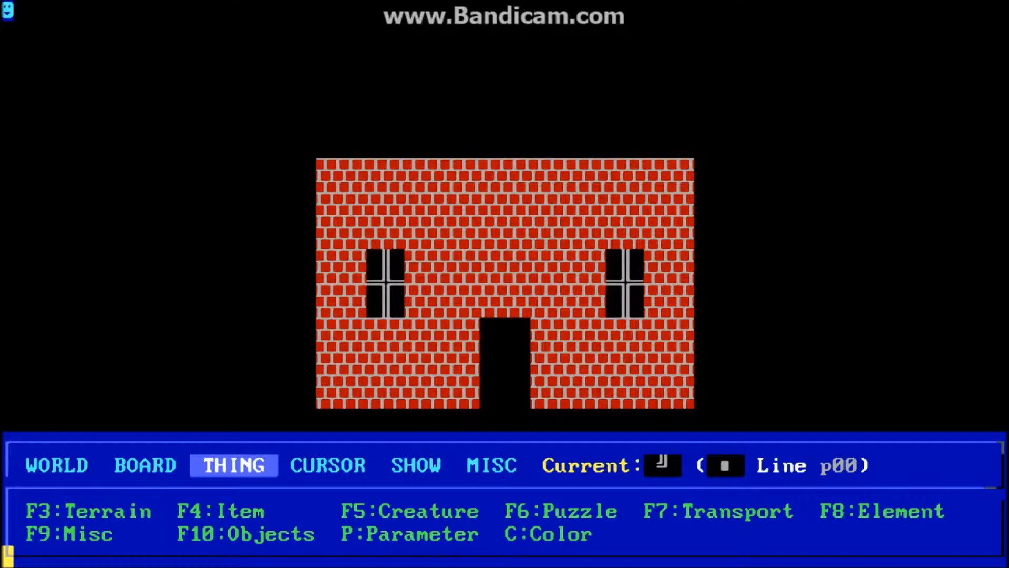
key(Right)
key(Right)
key(Right)
key(Right)
key(Right)
key(Right)
key(Right)
key(Right)
key(Right)
key(Right)
key(Right)
key(Right)
key(Right)
key(Right)
key(Right)
key(Right)
key(Right)
key(Right)
key(Right)
key(Right)
key(Right)
key(Right)
key(Right)
key(Right)
key(Right)
key(Right)
key(Right)
key(Right)
key(Right)
key(Right)
key(Left)
key(Left)
key(Left)
key(Left)
key(Left)
key(Left)
key(Left)
key(Left)
key(Left)
key(Left)
key(Left)
key(Left)
key(Left)
key(Left)
key(Left)
key(Left)
key(Left)
key(Left)
key(Left)
key(Left)
key(Down)
key(Down)
key(Down)
key(Down)
key(Down)
key(Down)
key(Down)
key(Down)
key(Down)
key(Down)
key(Right)
key(Right)
key(Right)
key(Right)
key(Right)
key(Right)
key(Right)
key(Right)
key(Right)
key(Right)
key(Right)
key(Right)
key(Right)
key(Right)
key(Right)
key(Right)
key(Right)
key(Right)
key(Right)
key(Right)
key(Up)
key(Up)
key(Up)
key(Up)
key(Up)
key(Up)
key(Up)
key(Up)
key(Up)
key(Up)
key(Left)
key(Left)
key(Left)
key(Left)
key(Left)
key(Left)
key(Left)
key(Left)
key(Left)
key(Left)
key(Down)
key(Down)
key(Down)
key(Down)
key(Down)
key(Down)
key(Down)
key(Down)
key(Down)
key(Down)
key(Right)
key(Right)
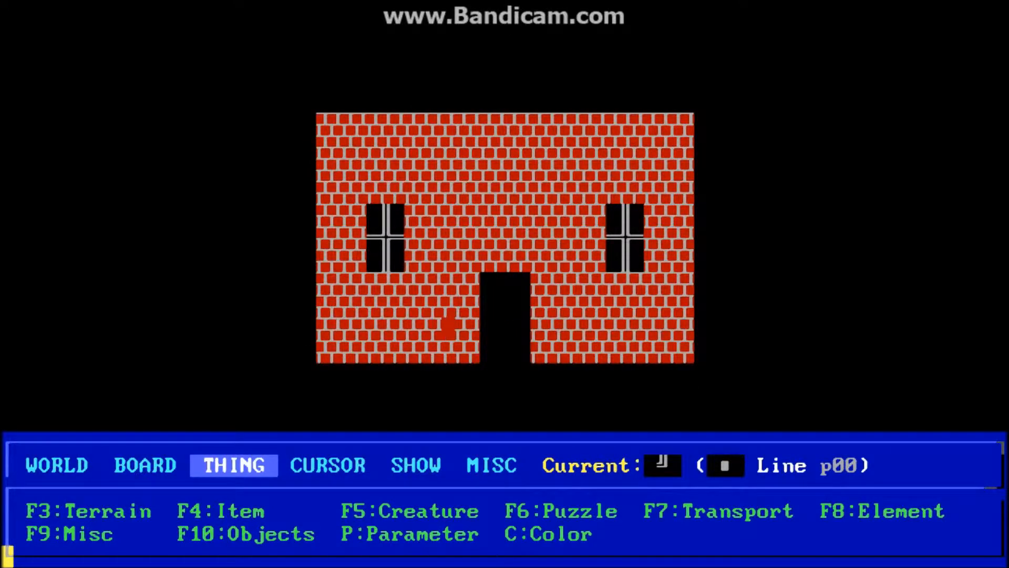
Pick up a brick Custom Block tile from the house wall as the current thing to place
key(Right)
key(Right)
key(Up)
key(Up)
key(Up)
key(Up)
key(Up)
key(Up)
key(Up)
key(Up)
key(Up)
key(Up)
key(Up)
key(Left)
key(Return)
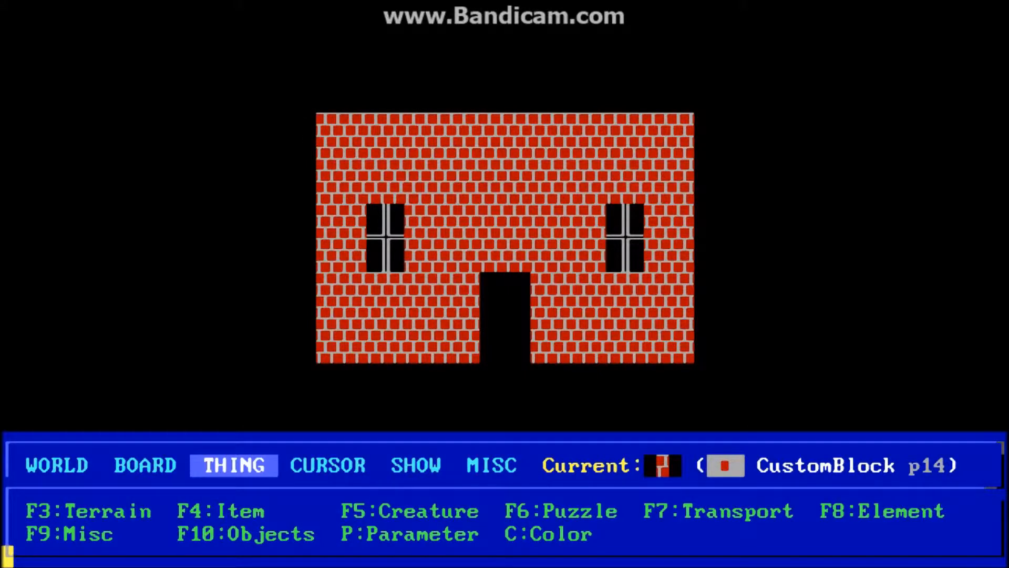
Choose Solid from the terrain list as the current thing to place
key(F3)
key(Down)
key(Down)
key(Down)
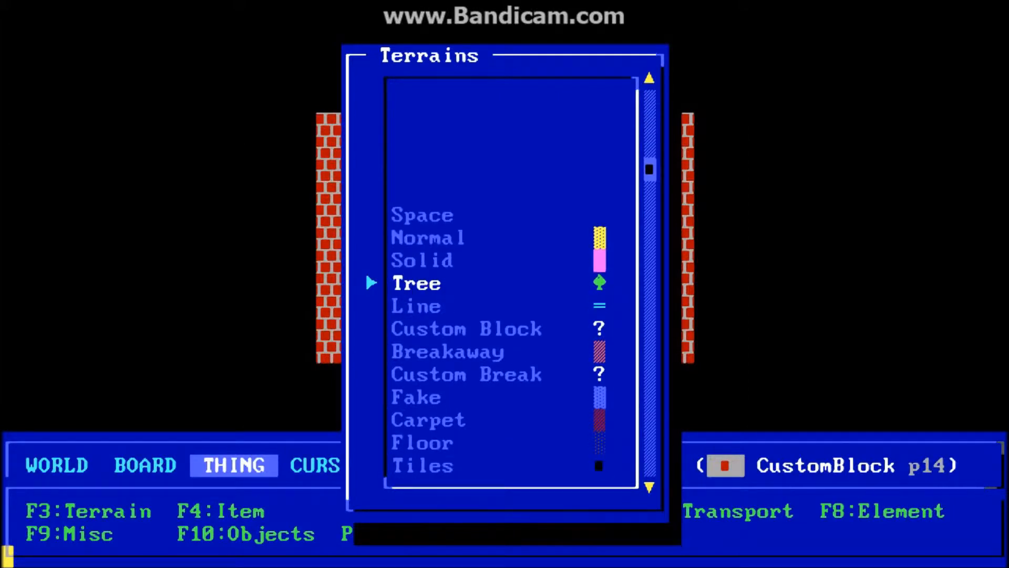
key(Down)
key(Down)
key(Down)
key(Down)
key(Down)
key(Down)
key(Down)
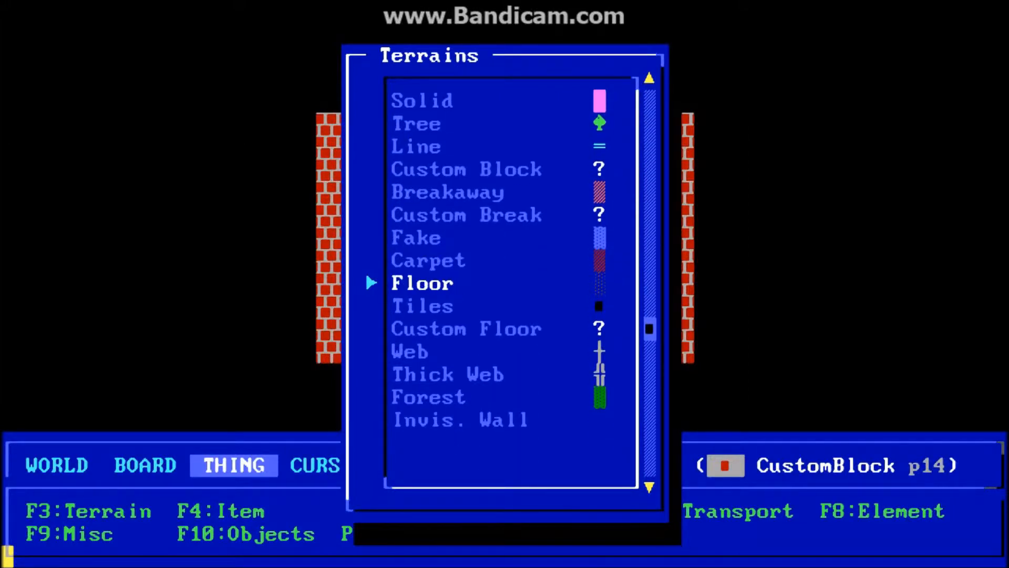
key(Down)
key(Up)
key(Up)
key(Up)
key(Up)
key(Up)
key(Up)
key(Up)
key(Up)
key(Up)
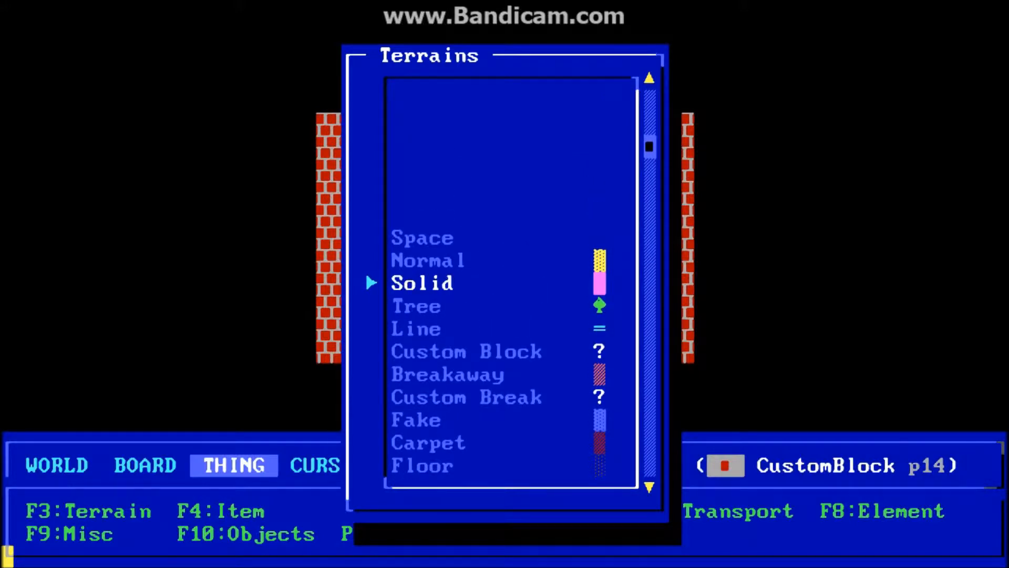
key(Return)
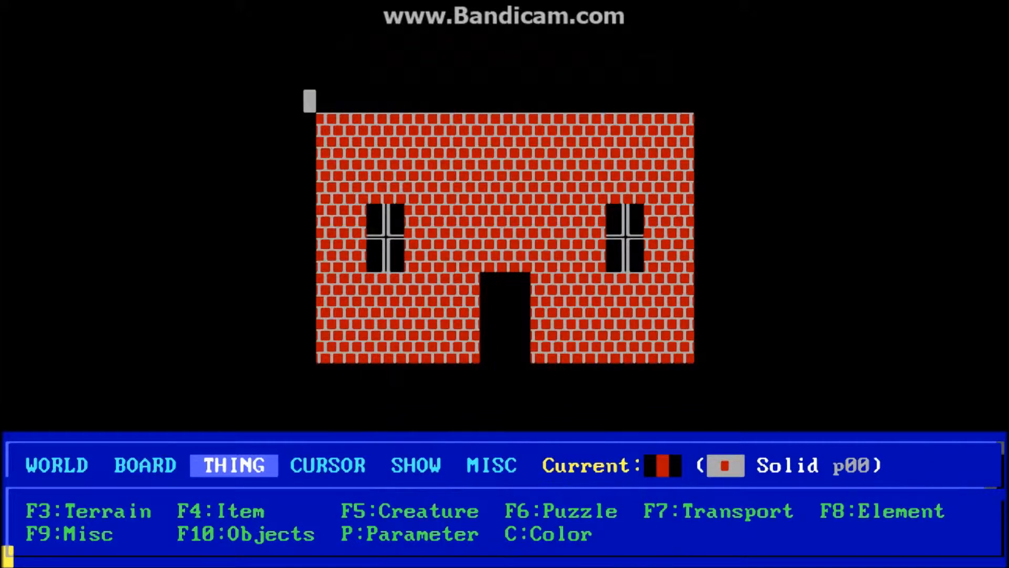
Set the color of the current Solid thing to dark grey on a dark grey background
key(c)
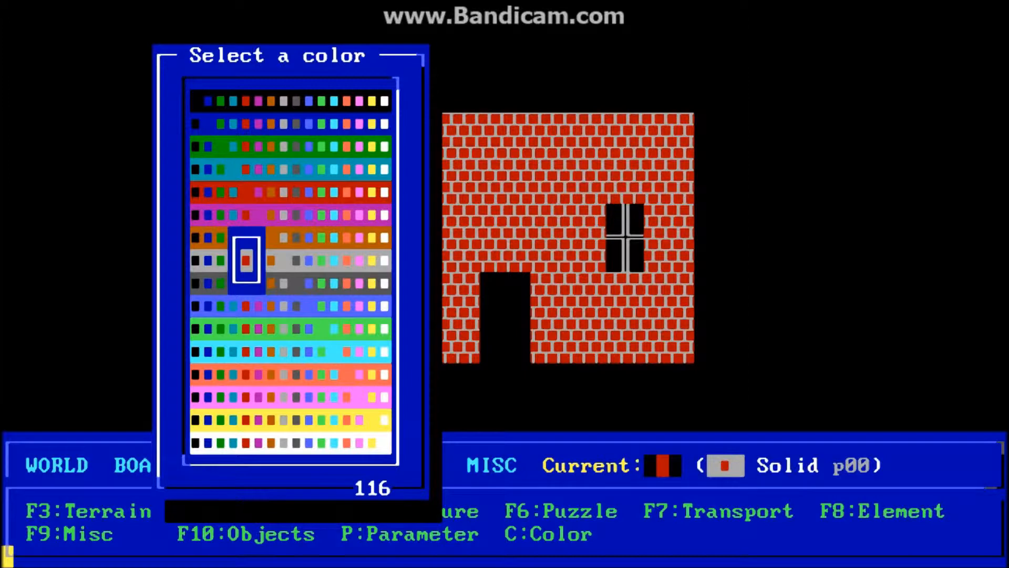
key(Right)
key(Right)
key(Right)
key(Right)
key(Right)
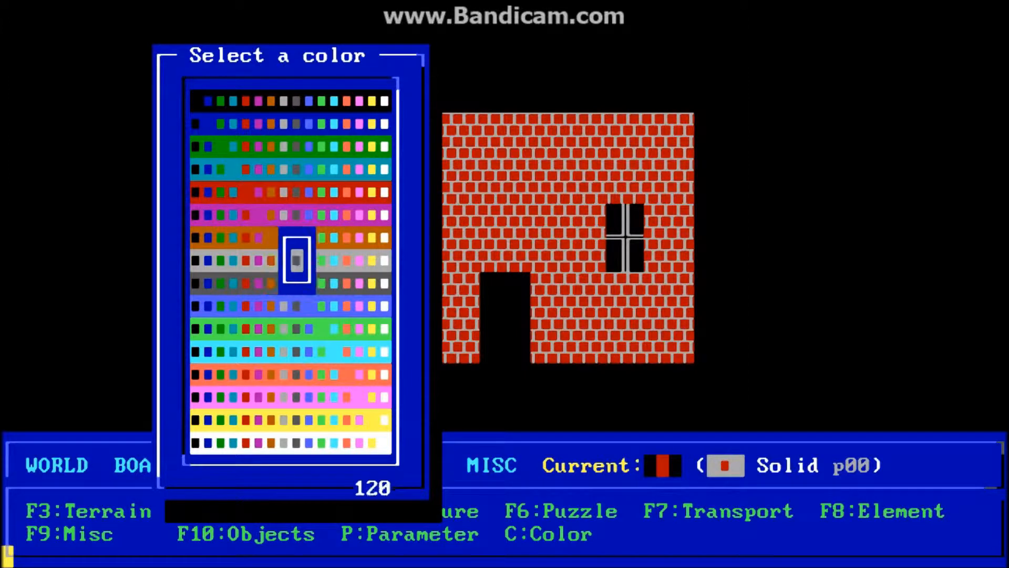
key(Down)
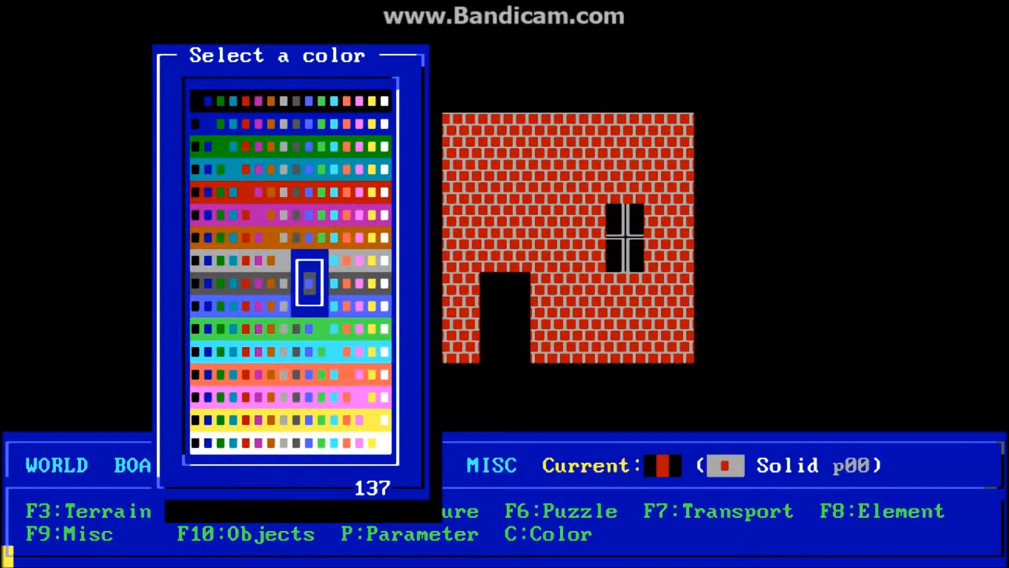
key(Left)
key(Return)
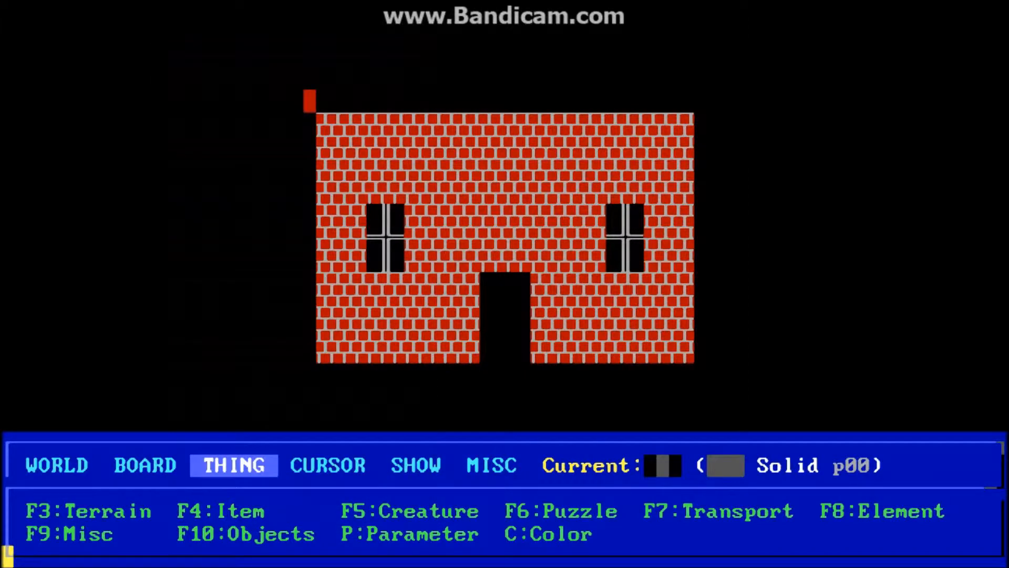
Draw a row of dark grey Solid tiles along the top of the brick walls, overhanging them by one tile at each end
key(Tab)
key(Right)
key(Right)
key(Right)
key(Right)
key(Right)
key(Right)
key(Right)
key(Right)
key(Right)
key(Right)
key(Right)
key(Right)
key(Right)
key(Right)
key(Right)
key(Right)
key(Right)
key(Right)
key(Right)
key(Right)
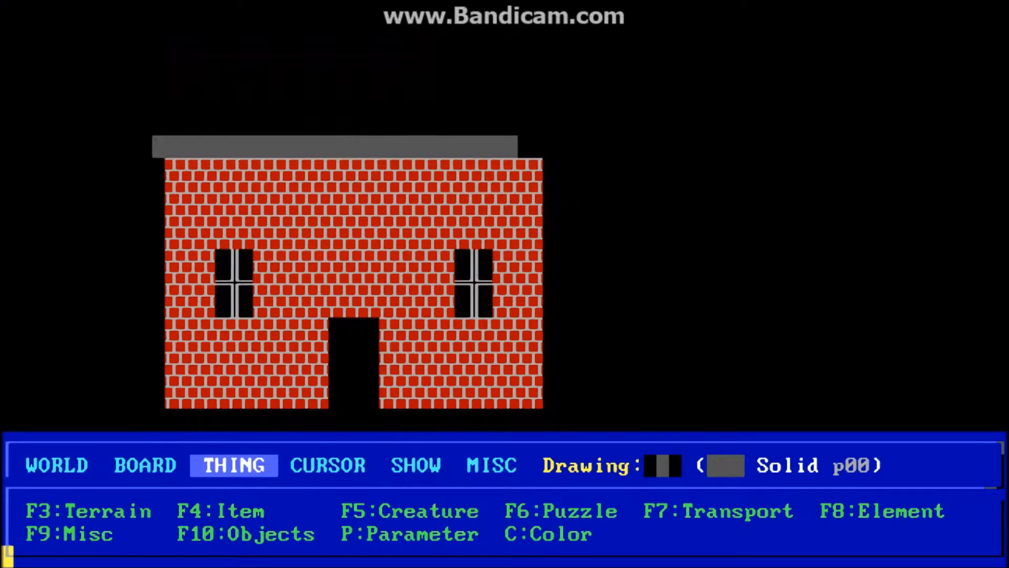
key(Right)
key(Right)
key(Right)
Draw a second row of Solid tiles directly above the first, one tile shorter at each end
key(Left)
key(Up)
key(Left)
key(Left)
key(Left)
key(Left)
key(Left)
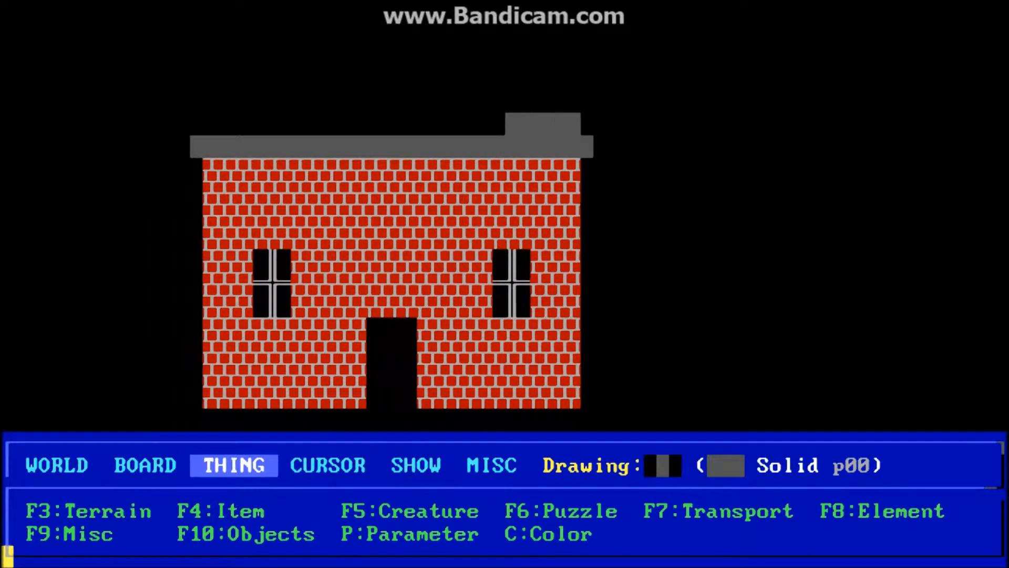
key(Left)
key(Left)
key(Left)
key(Left)
key(Left)
key(Left)
key(Left)
key(Left)
key(Left)
key(Left)
key(Left)
key(Left)
key(Left)
key(Left)
key(Left)
key(Left)
key(Left)
key(Left)
key(Left)
key(Left)
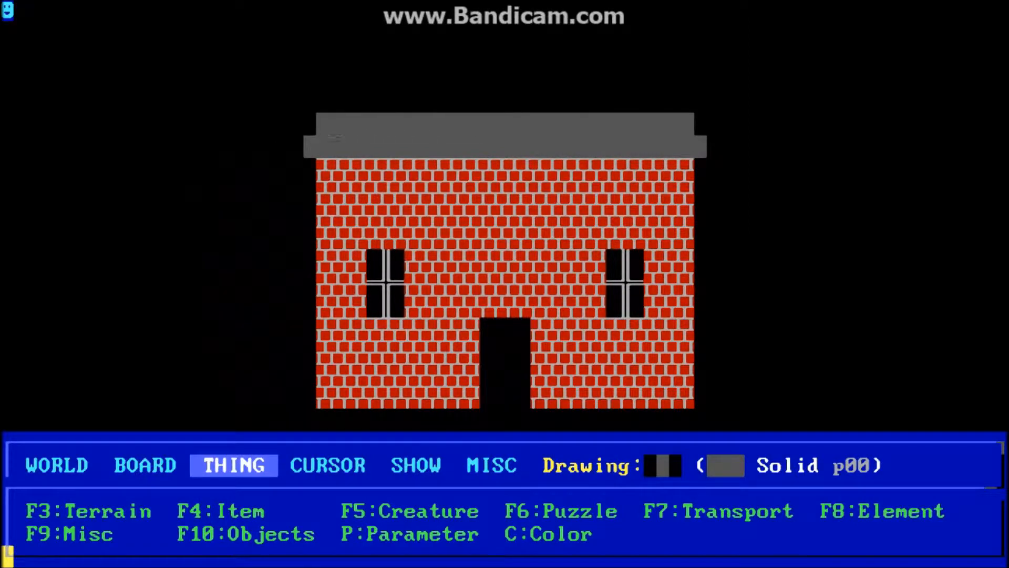
Draw the roof's left edge as a stepped slope rising four rows and moving one tile inward per row
key(Up)
key(Right)
key(Up)
key(Right)
key(Up)
key(Right)
key(Up)
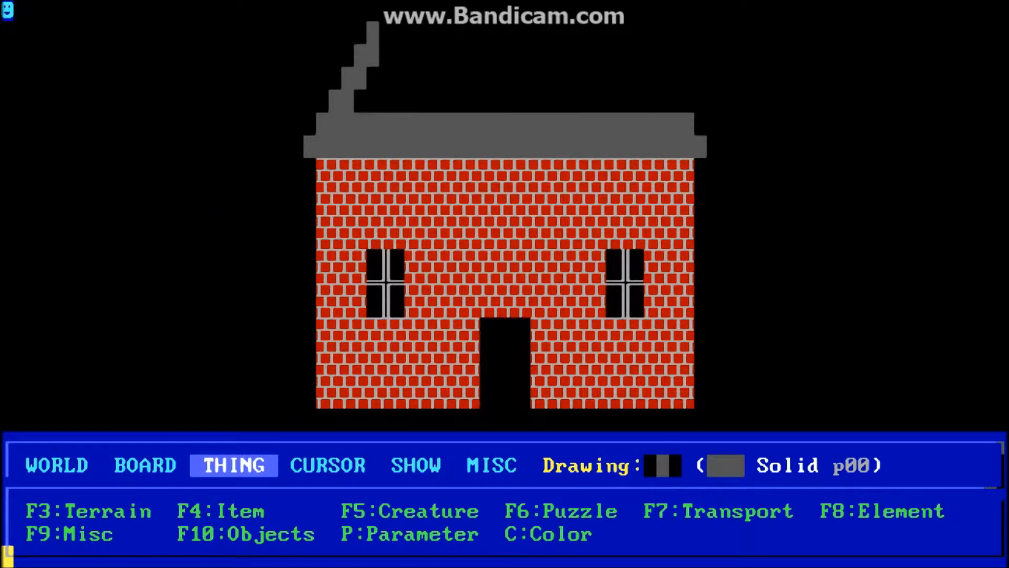
Draw the roof's horizontal top edge with Solid tiles, about 22 tiles long from the upper end of the left slope
key(Right)
key(Right)
key(Right)
key(Right)
key(Right)
key(Right)
key(Right)
key(Right)
key(Right)
key(Right)
key(Right)
key(Right)
key(Right)
key(Right)
key(Right)
key(Right)
key(Right)
key(Right)
key(Right)
key(Right)
key(Right)
Draw the roof's right edge with Solid tiles as a stepped slope mirroring the left one
key(Down)
key(Down)
key(Down)
key(Right)
key(Right)
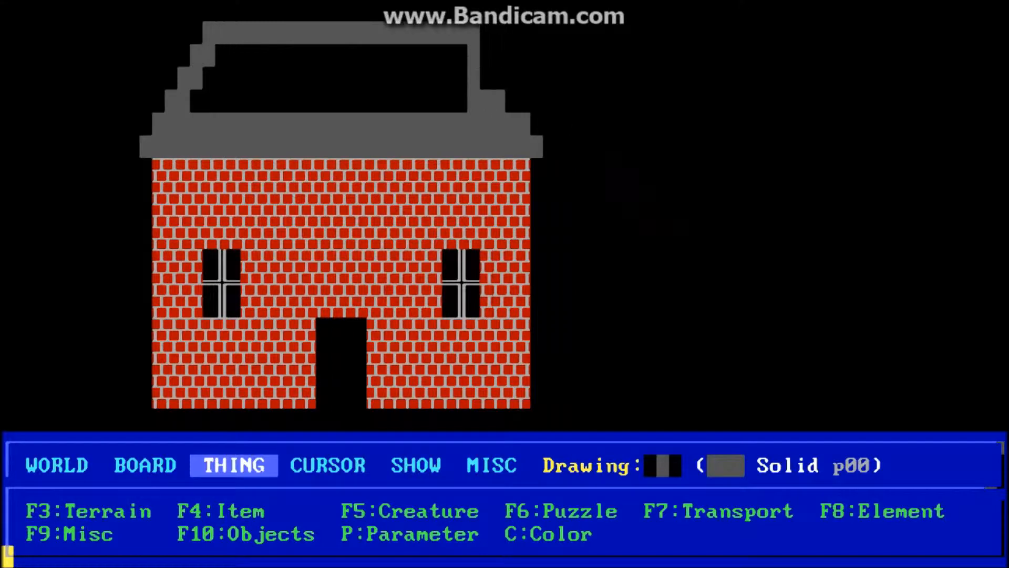
key(Right)
key(Left)
key(Left)
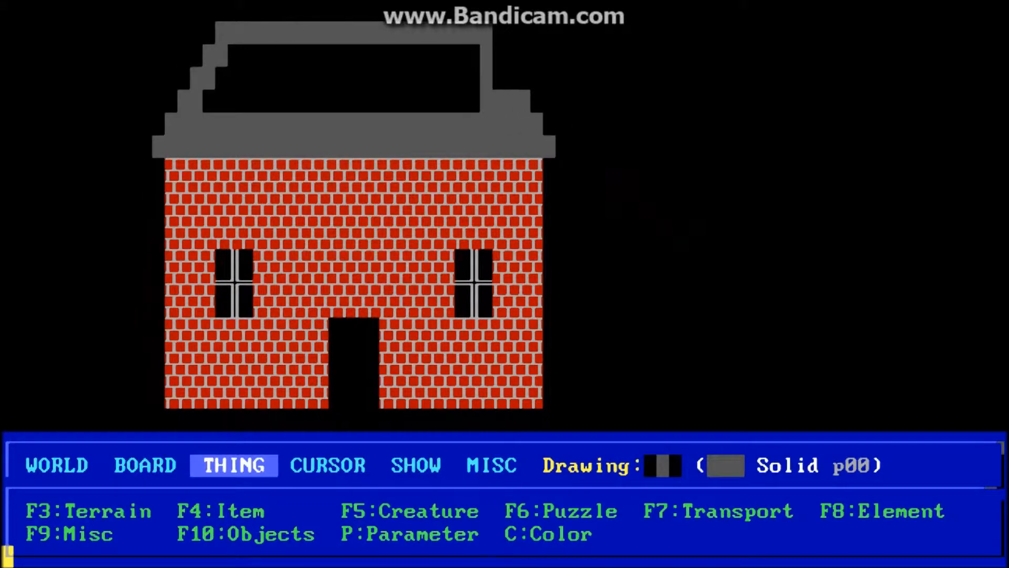
key(Up)
key(Left)
key(Left)
key(Left)
key(Left)
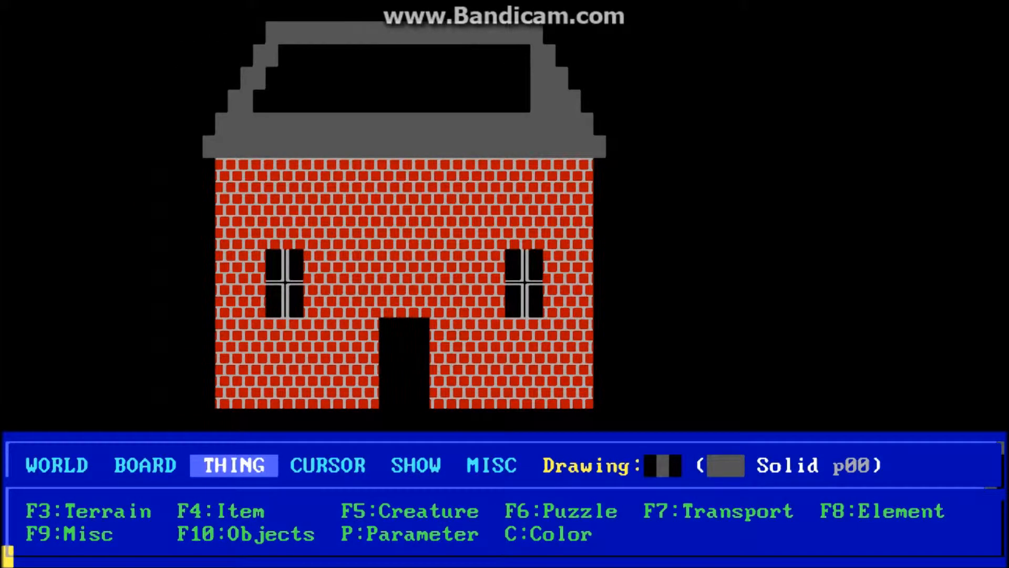
Fill the empty inside of the roof outline with dark grey Solid tiles
key(Left)
key(Left)
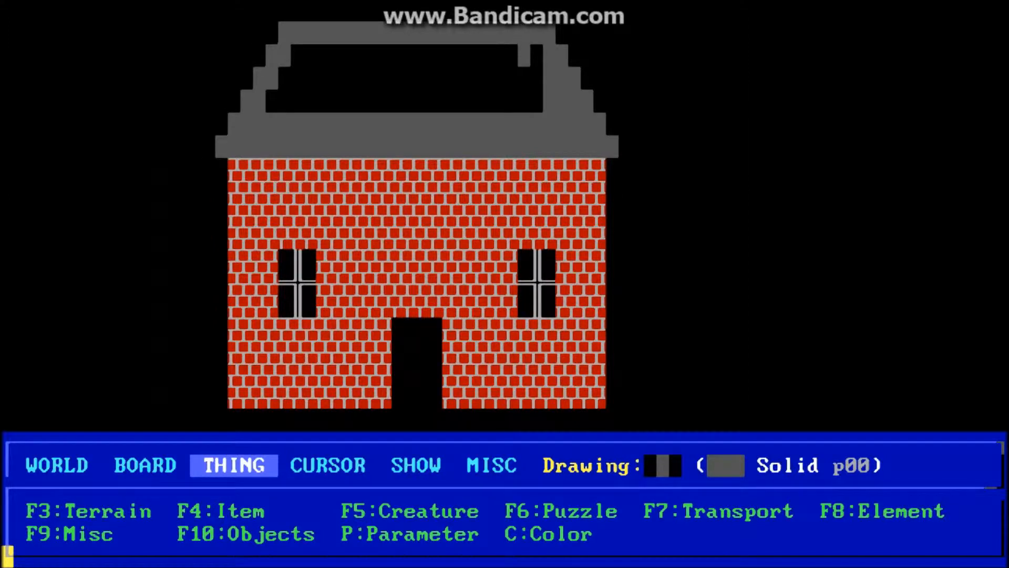
key(Tab)
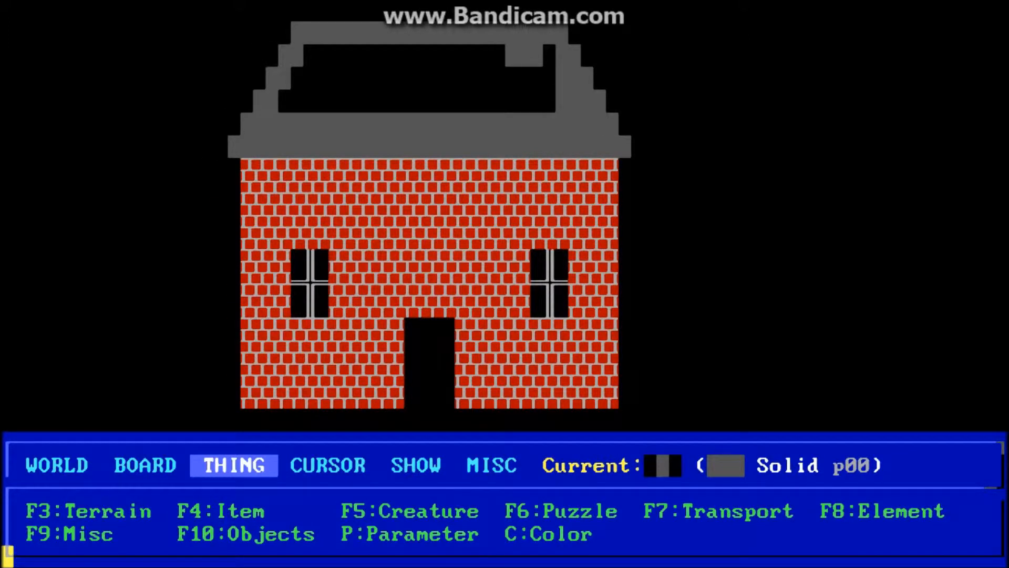
key(f)
Pick up a brick Custom Block tile near the bottom of the doorway as the current thing to place
key(Down)
key(Down)
key(Down)
key(Down)
key(Down)
key(Down)
key(Down)
key(Down)
key(Down)
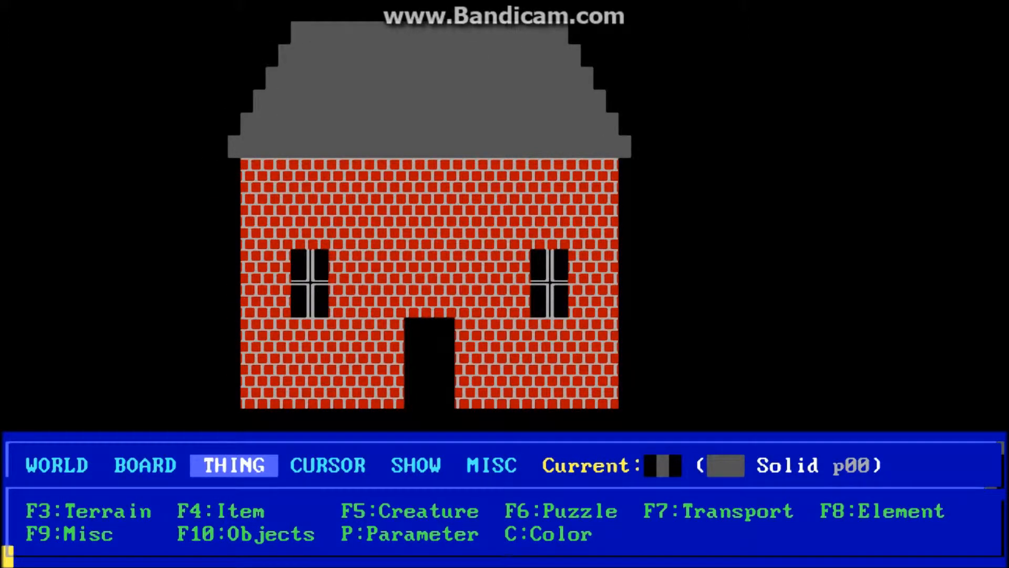
key(Down)
key(Down)
key(Down)
key(Down)
key(Down)
key(Down)
key(Left)
key(Left)
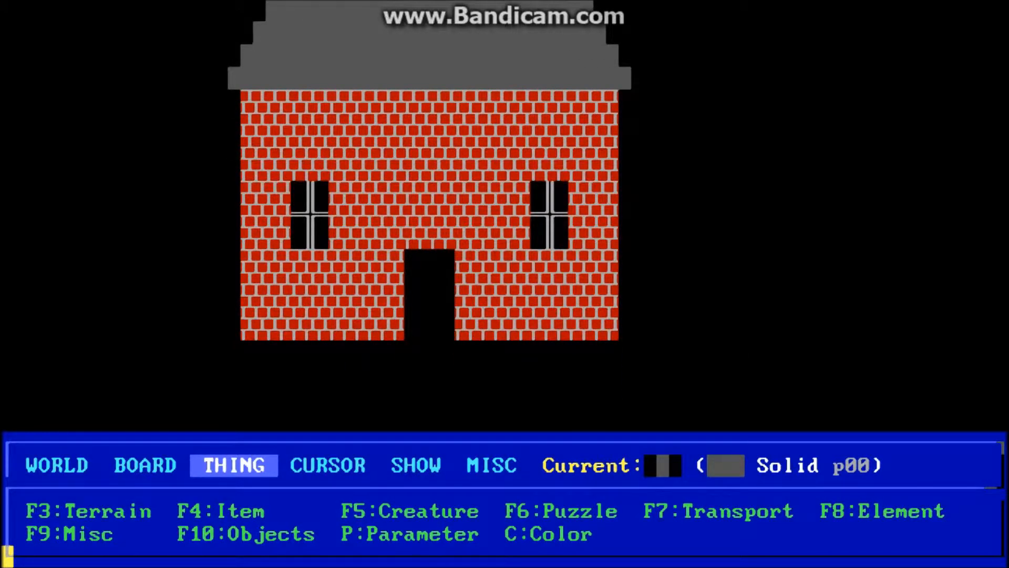
key(Insert)
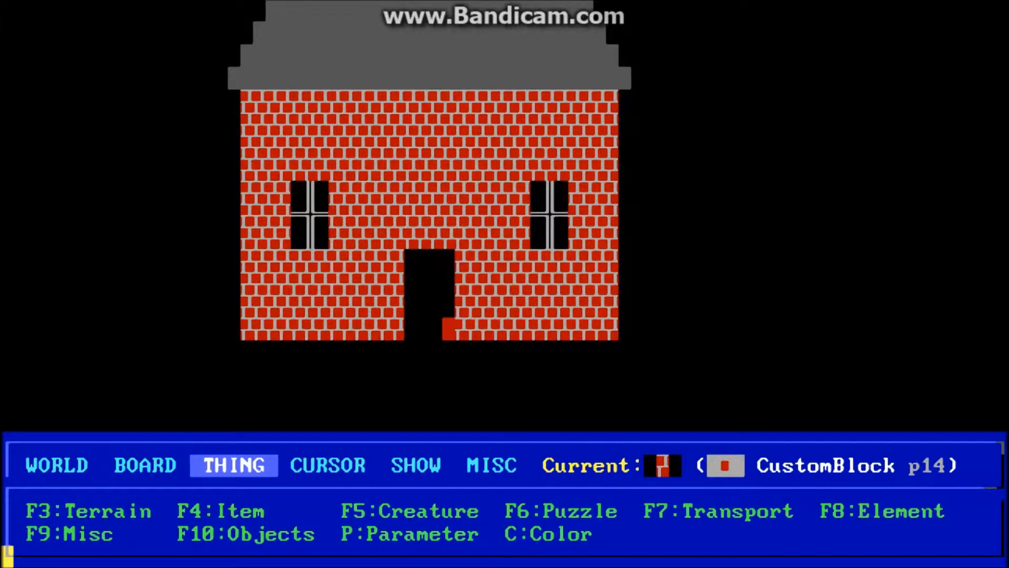
Set the character of the current Custom Block to the single vertical line, number 179
key(p)
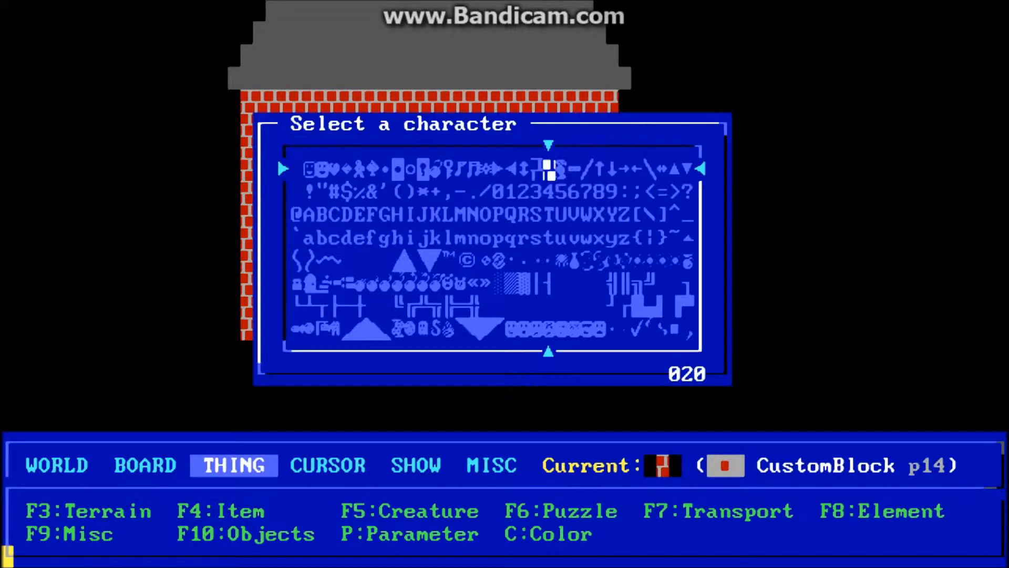
click(548, 259)
click(536, 259)
click(536, 282)
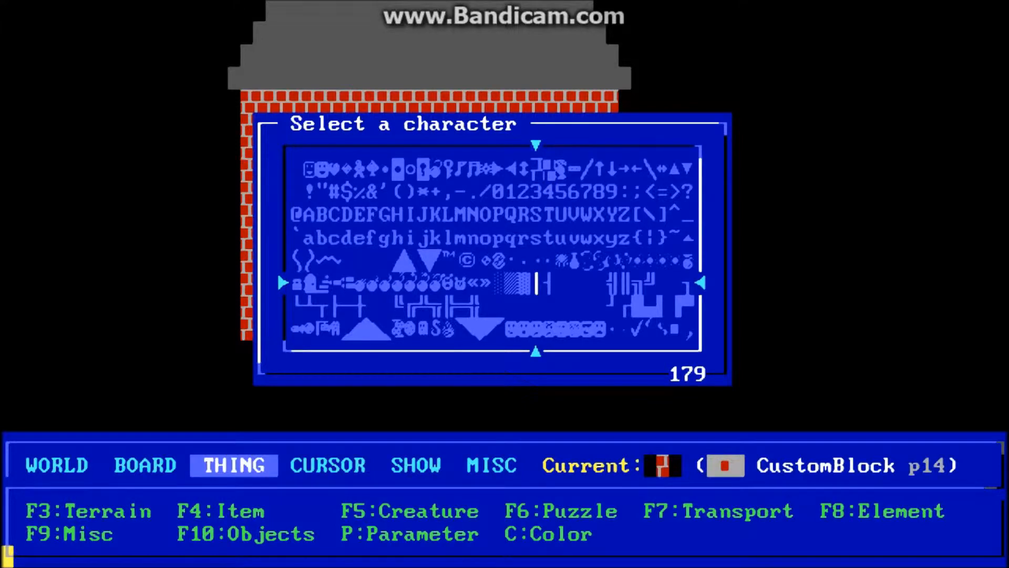
key(Right)
key(Right)
key(Right)
key(Right)
key(Right)
key(Right)
key(Right)
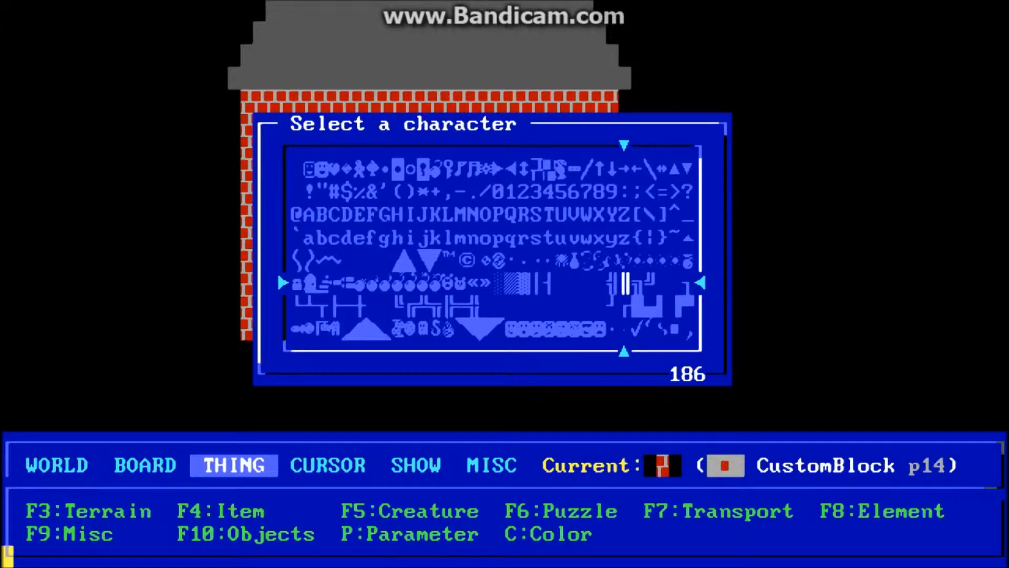
key(Left)
key(Left)
key(Left)
key(Left)
key(Left)
key(Left)
key(Left)
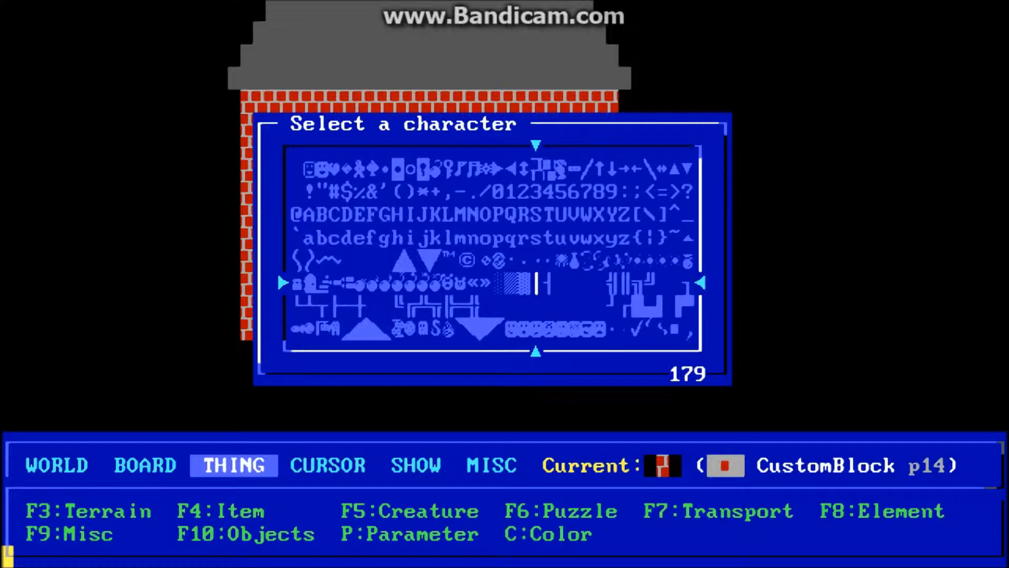
key(Return)
Set the color of the current Custom Block to black on a brown background
key(c)
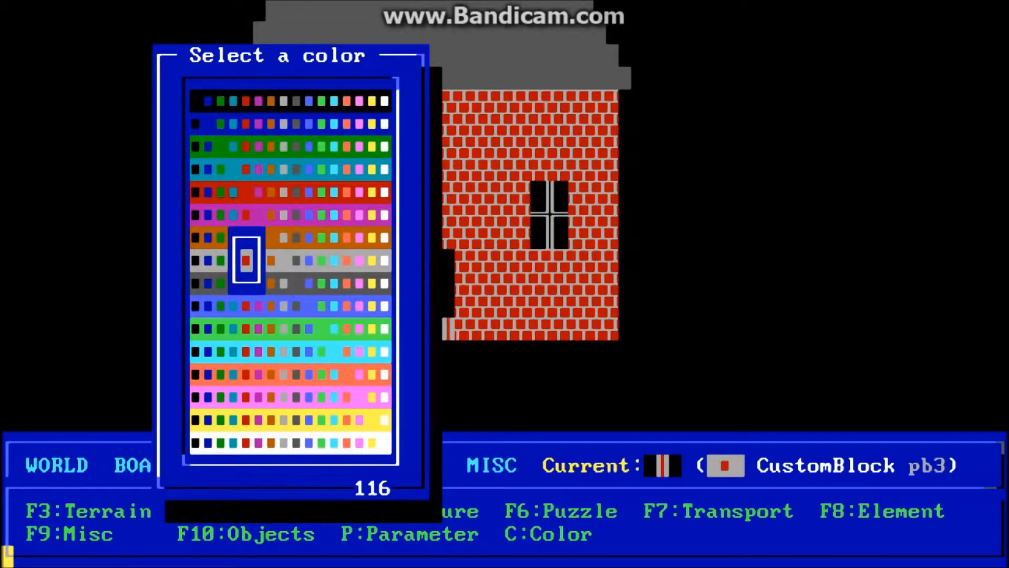
key(Right)
key(Up)
key(Right)
key(Left)
key(Left)
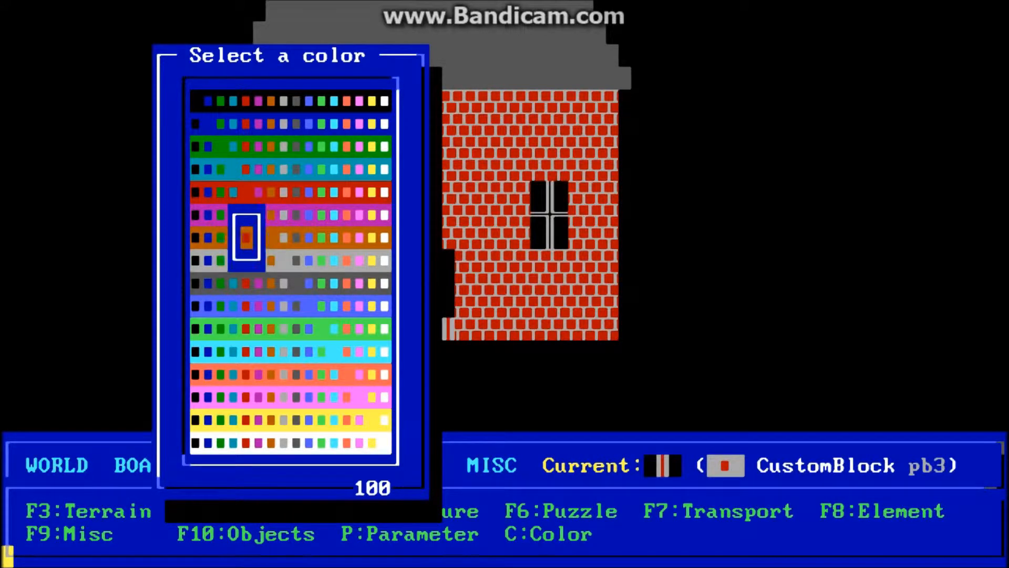
key(Left)
key(Left)
key(Left)
key(Left)
key(Return)
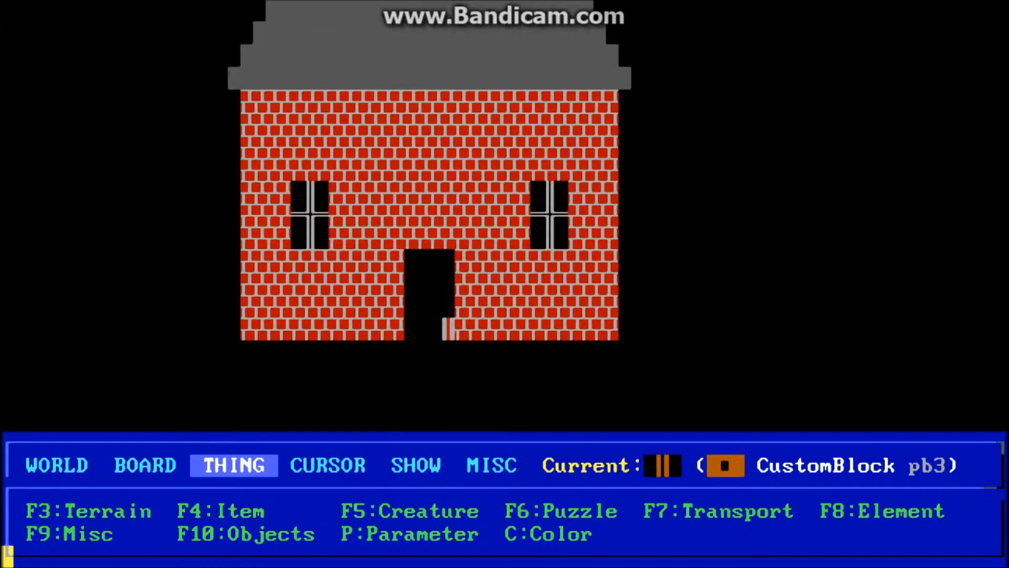
Fill the doorway column by column with the black-on-brown vertical line Custom Block to form a four-column plank door
key(Tab)
key(Up)
key(Up)
key(Up)
key(Left)
key(Down)
key(Down)
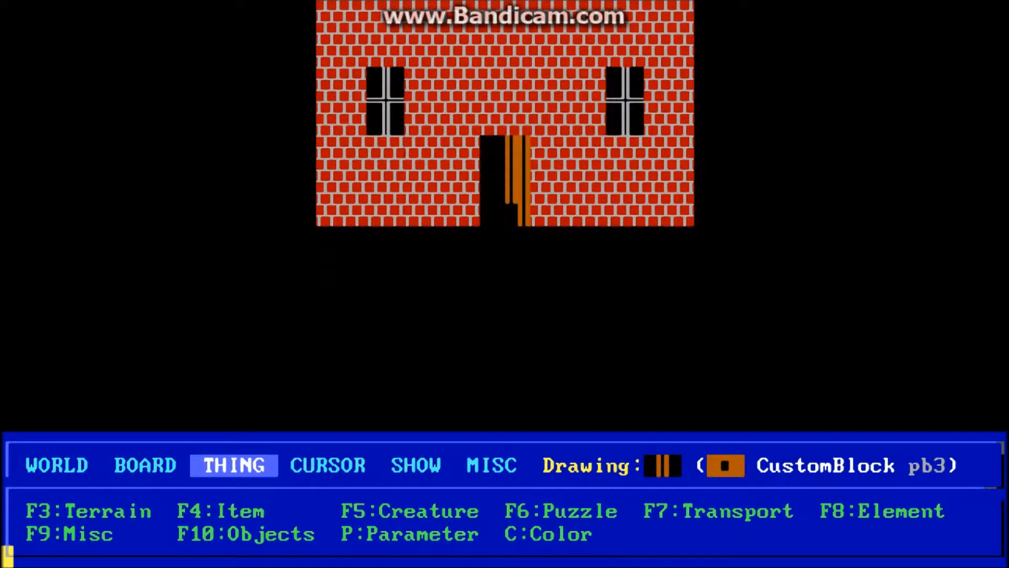
key(Down)
key(Down)
key(Left)
key(Up)
key(Up)
key(Up)
key(Up)
key(Up)
key(Up)
key(Up)
key(Up)
key(Left)
key(Down)
key(Down)
key(Down)
key(Down)
key(Down)
key(Down)
key(Down)
key(Down)
key(Tab)
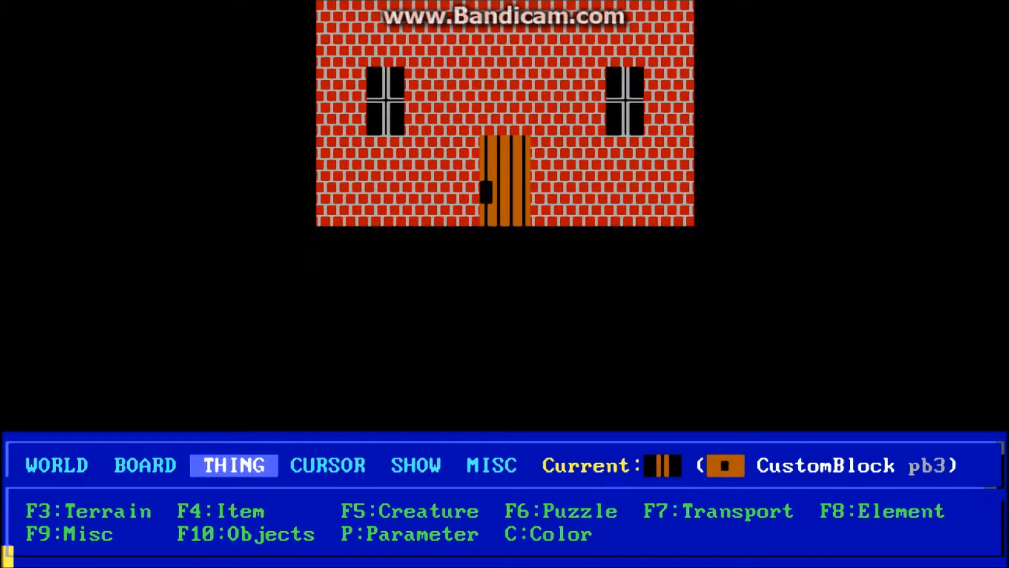
Set the Custom Block's character to the small circle, number 9, for a doorknob at the door's left edge
key(p)
key(Left)
key(Left)
key(Left)
key(Left)
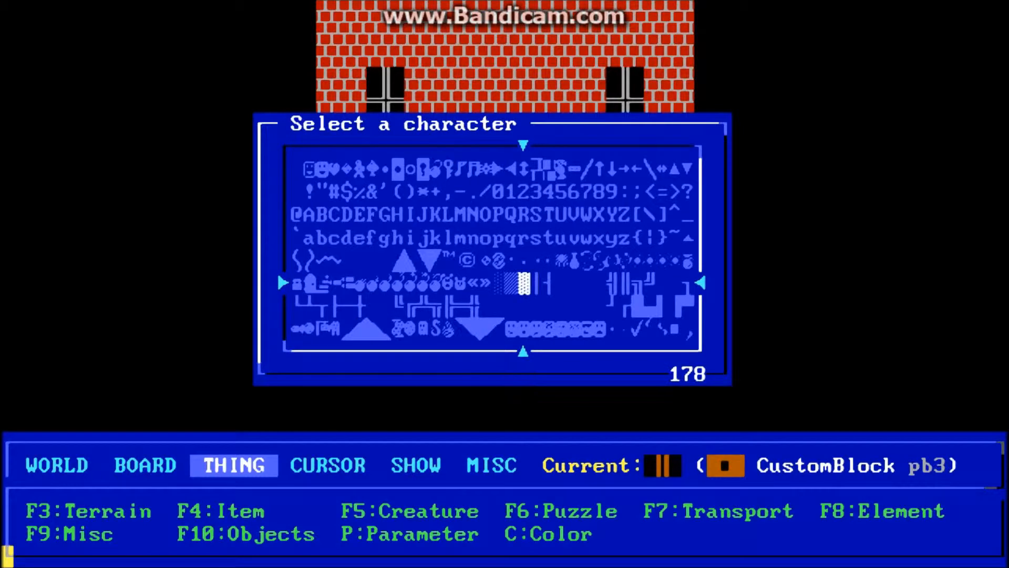
key(Up)
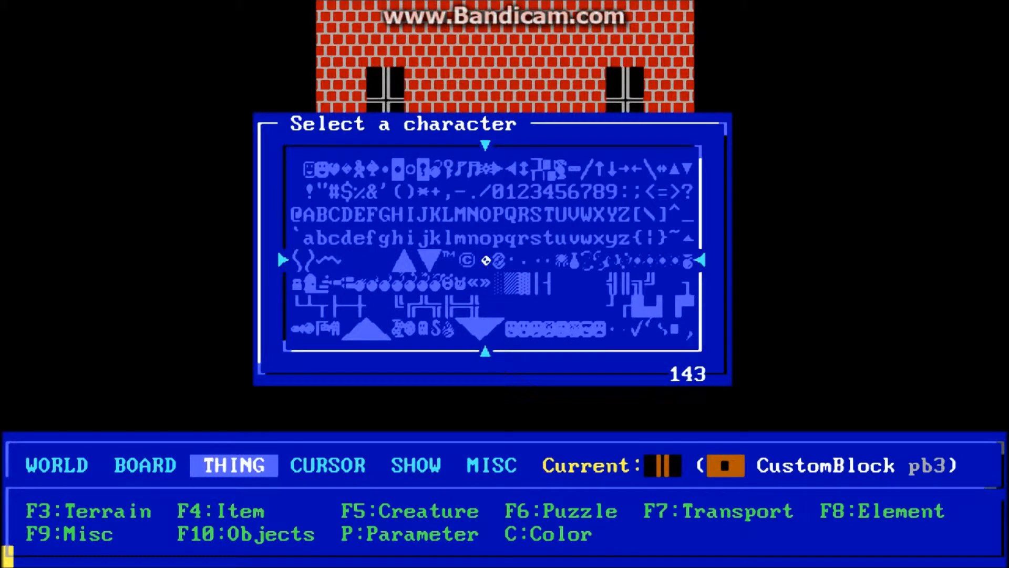
key(Left)
key(Left)
key(Left)
key(Left)
key(Up)
key(Up)
key(Up)
key(Up)
key(Left)
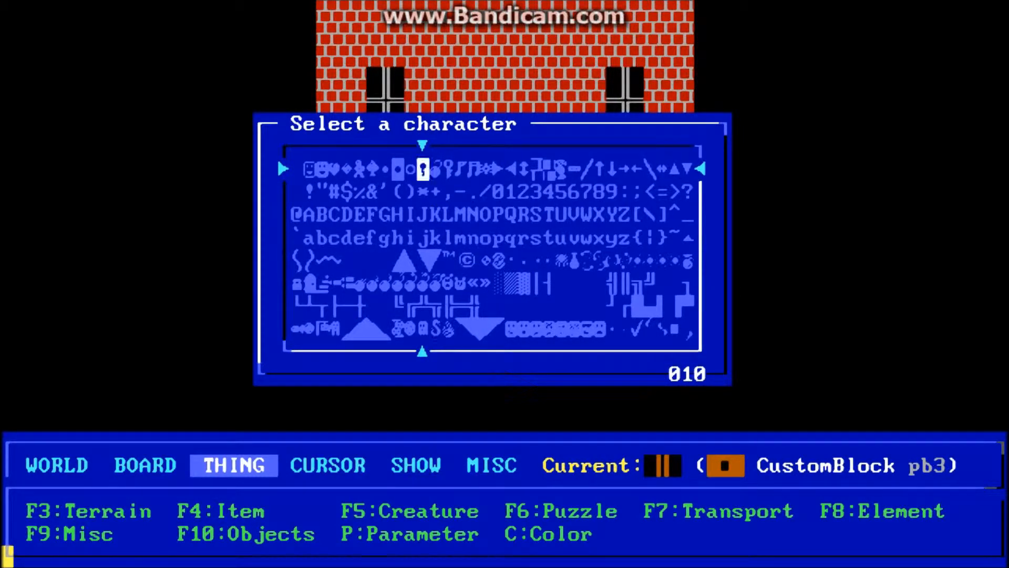
key(Left)
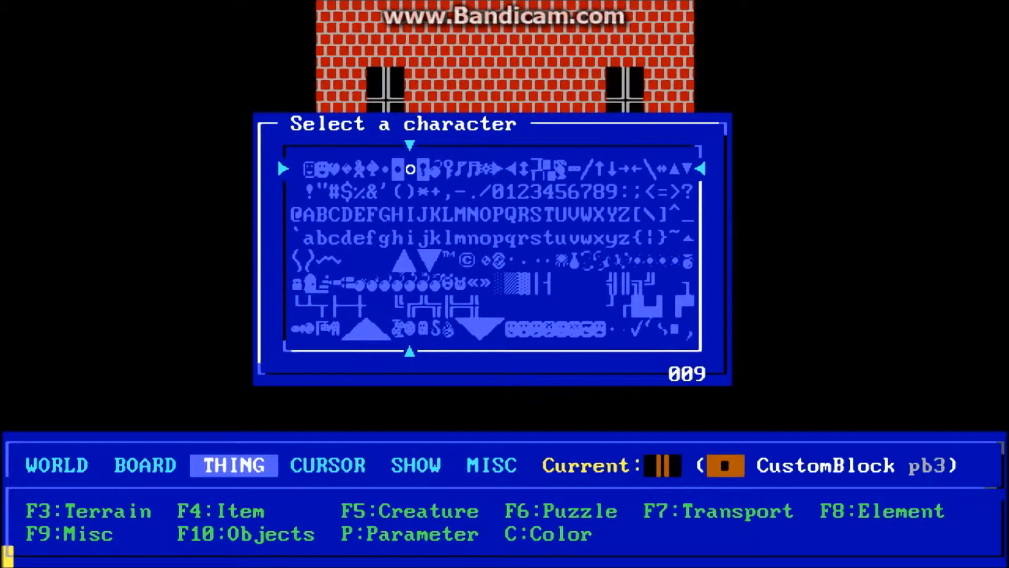
key(Return)
Set the doorknob Custom Block's color to white on a brown background
key(c)
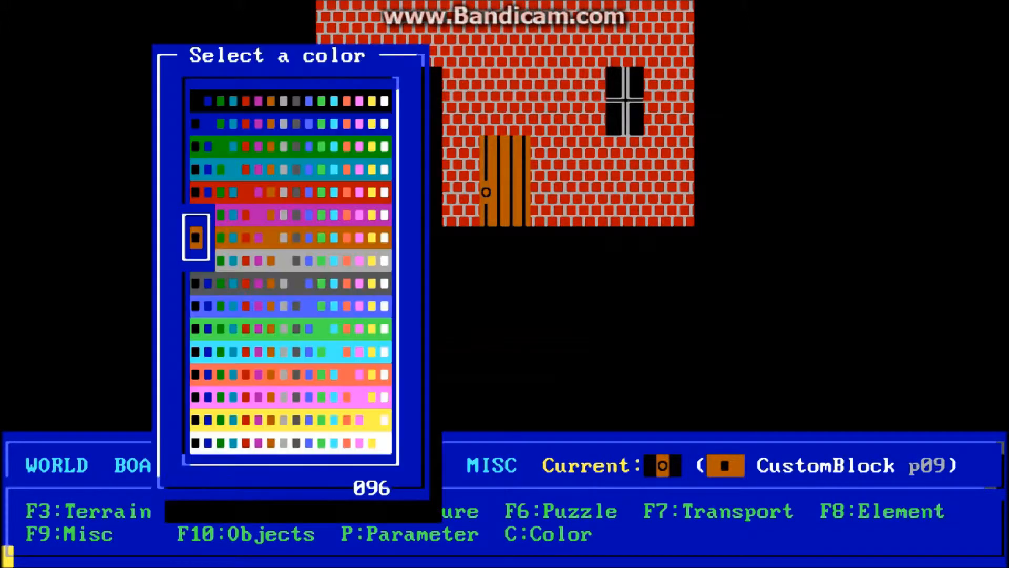
key(Right)
key(Right)
key(Right)
key(Right)
key(Right)
key(Right)
key(Right)
key(Right)
key(Right)
key(Right)
key(Right)
key(Right)
key(Right)
key(Right)
key(Right)
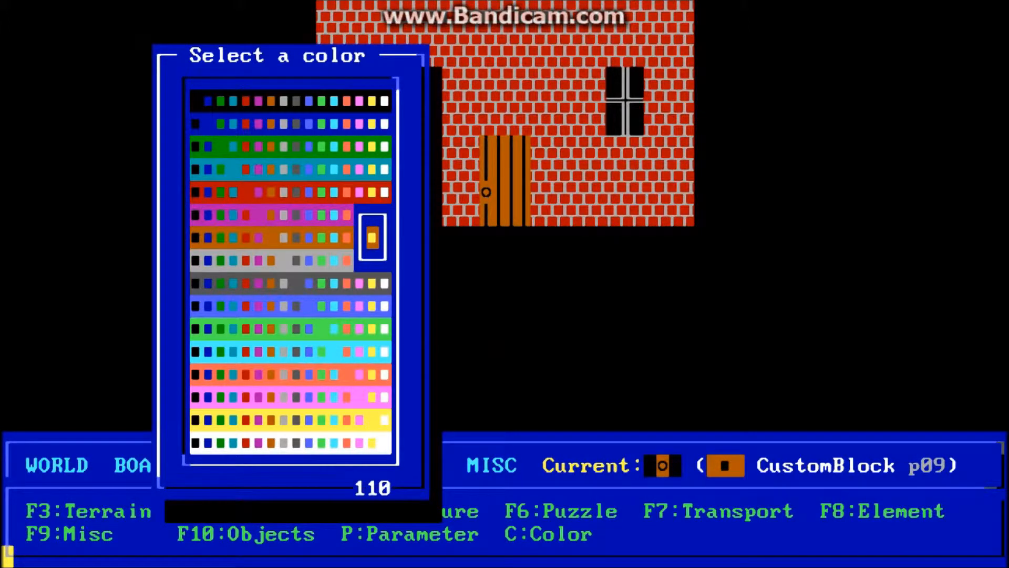
key(Return)
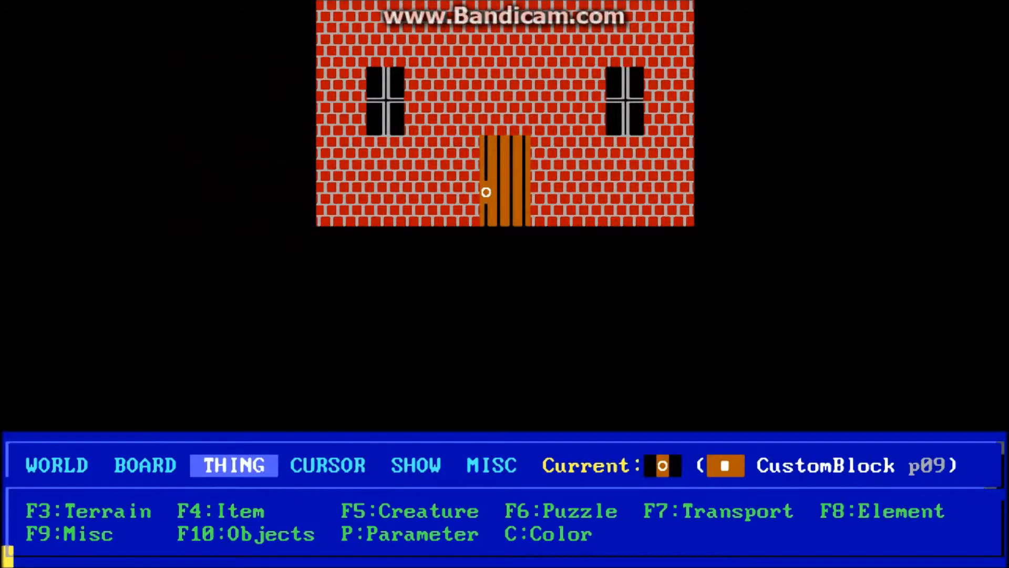
Move the cursor to the empty ground just below the base of the house, a few cells left of its left wall
key(Up)
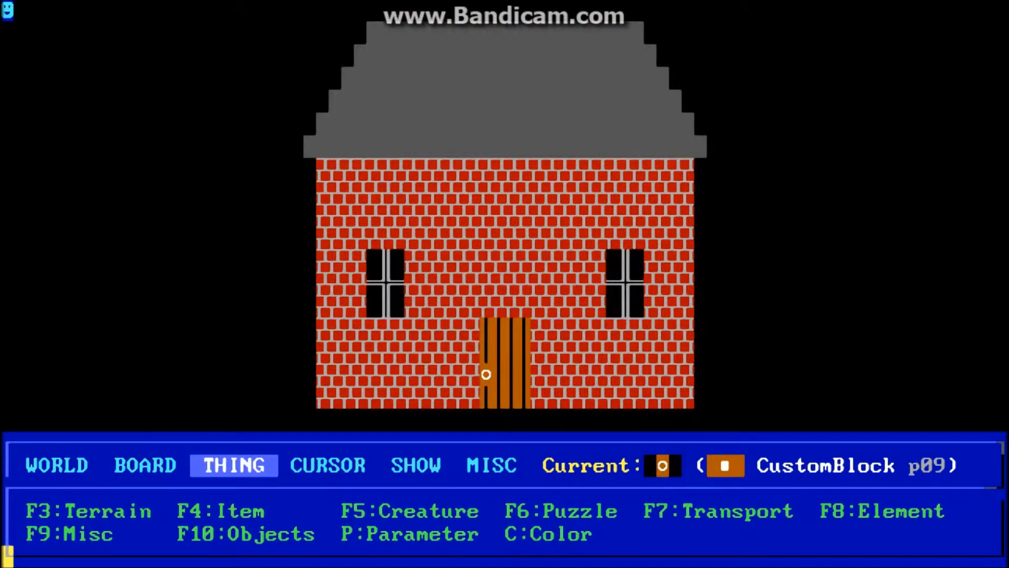
key(Right)
key(Right)
key(Right)
key(Right)
key(Right)
key(Right)
key(Right)
key(Right)
key(Right)
key(Right)
key(Right)
key(Right)
key(Right)
key(Right)
key(Right)
key(Right)
key(Right)
key(Right)
key(Right)
key(Down)
key(Down)
key(Down)
key(Down)
key(Down)
key(Down)
key(Down)
key(Down)
key(Down)
key(Down)
key(Down)
key(Down)
key(Down)
key(Down)
key(Down)
key(Down)
key(Down)
key(Down)
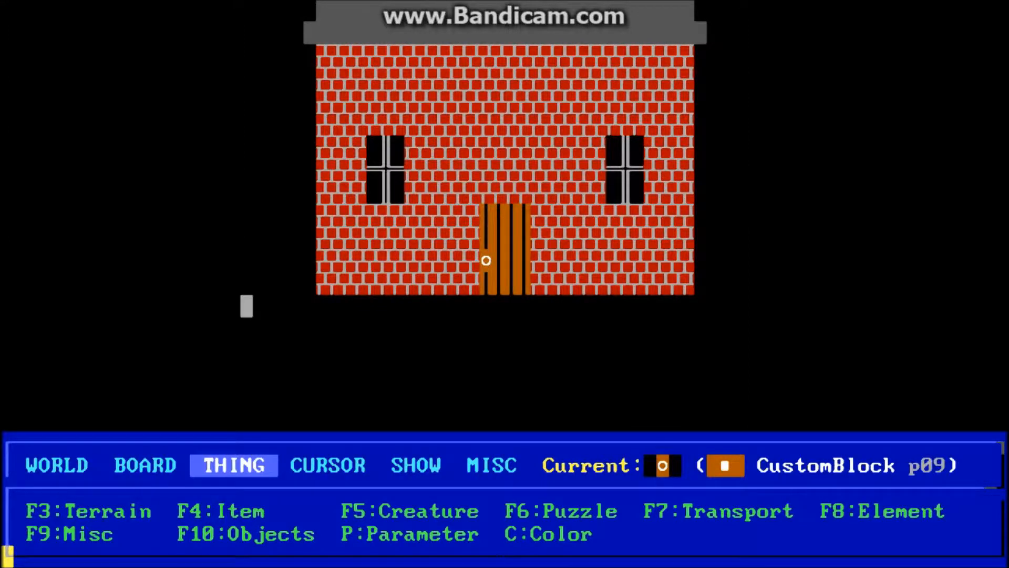
Review the available terrain types, especially Fake, Carpet, Floor, Tiles, Custom Floor, Web and Thick Web
key(F3)
key(Down)
key(Down)
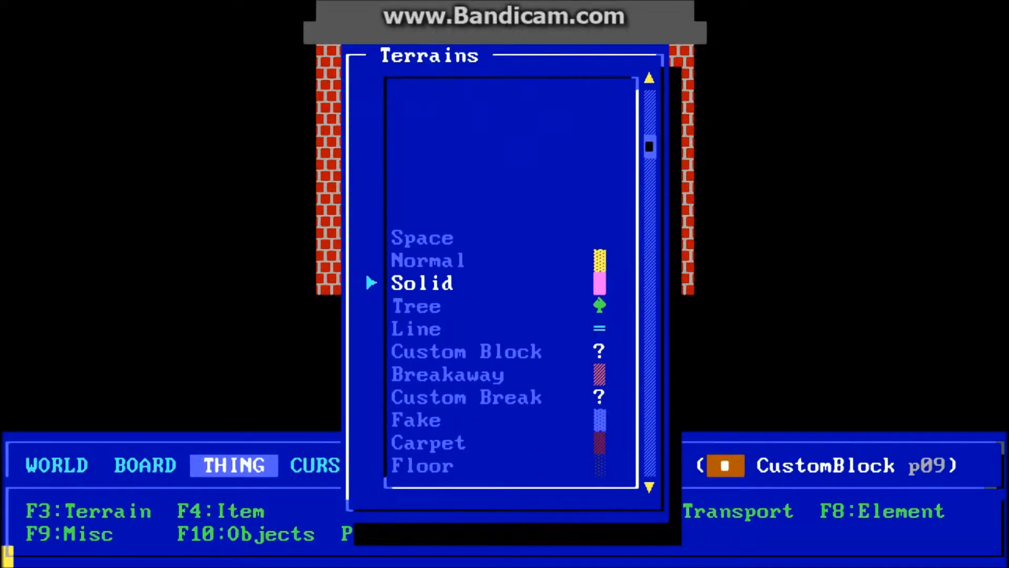
key(Down)
key(Down)
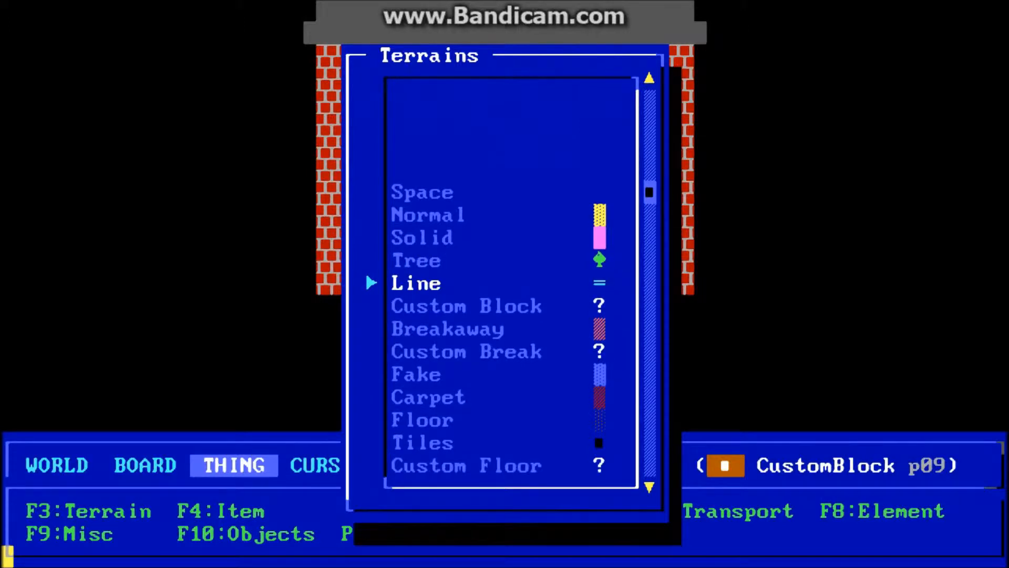
key(Down)
key(Down)
key(Down)
key(Down)
key(Down)
key(Down)
key(Down)
key(Up)
key(Up)
key(Up)
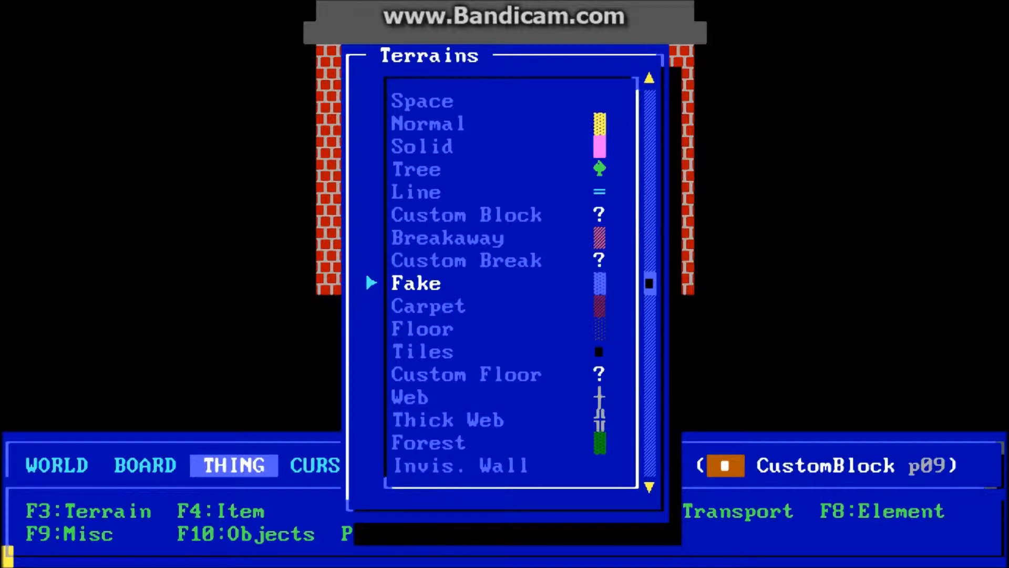
key(Down)
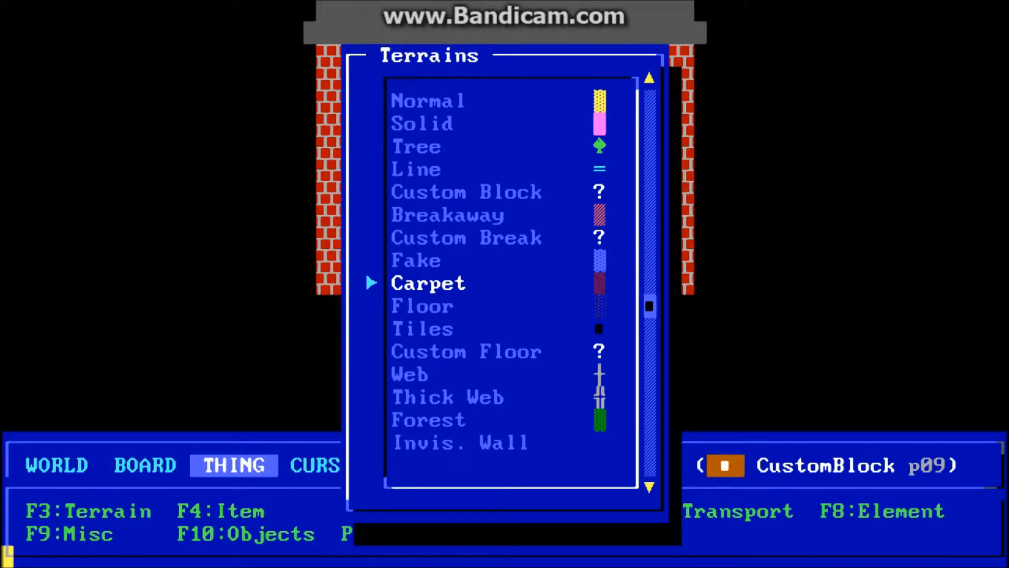
key(Down)
key(Down)
key(Down)
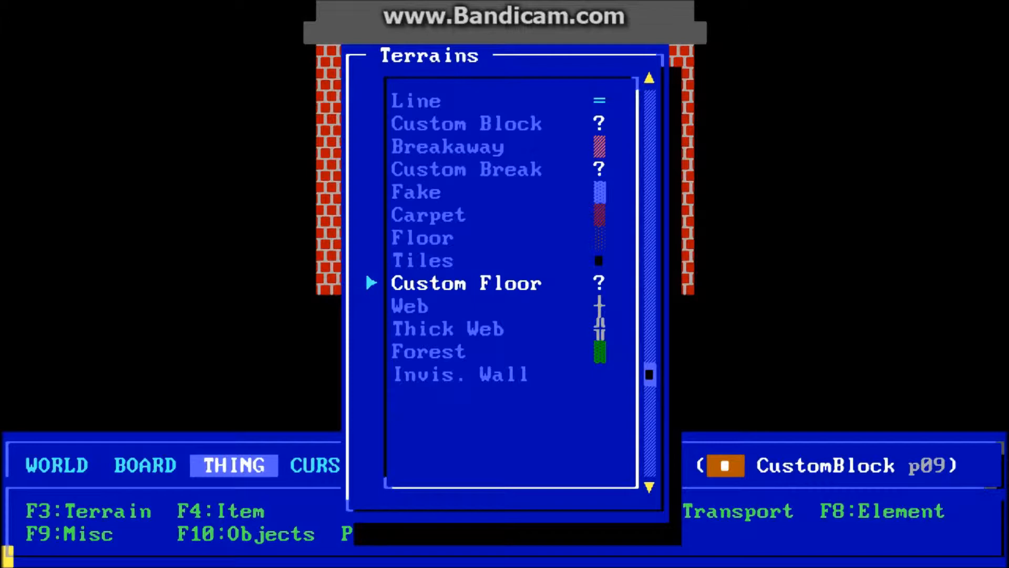
key(Down)
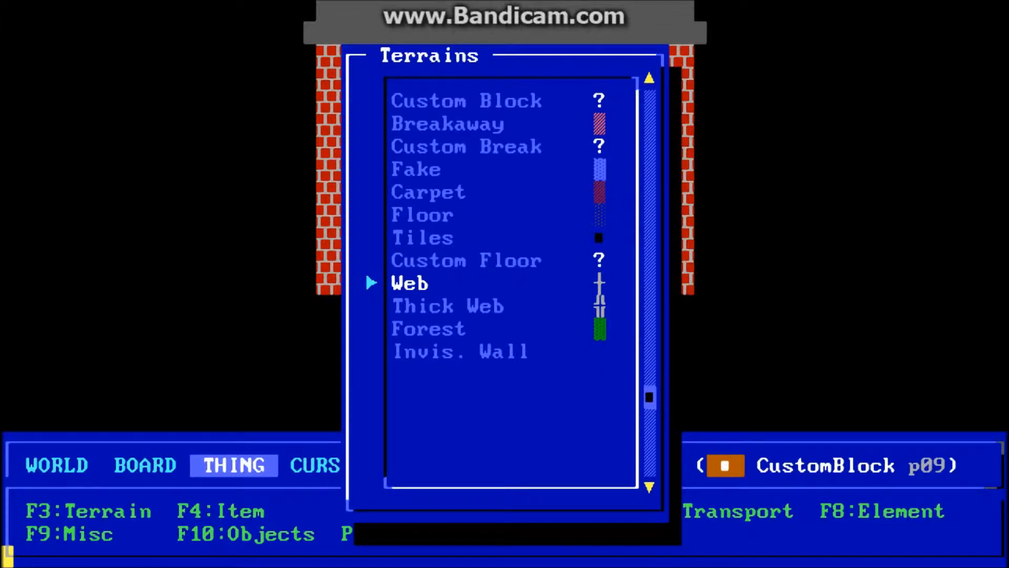
key(Down)
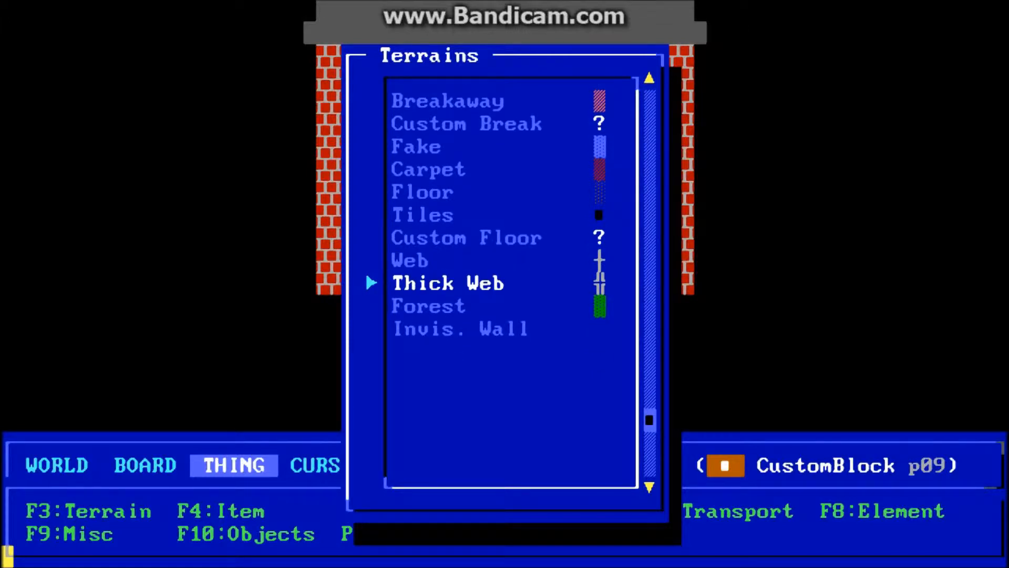
key(Up)
key(Up)
key(Up)
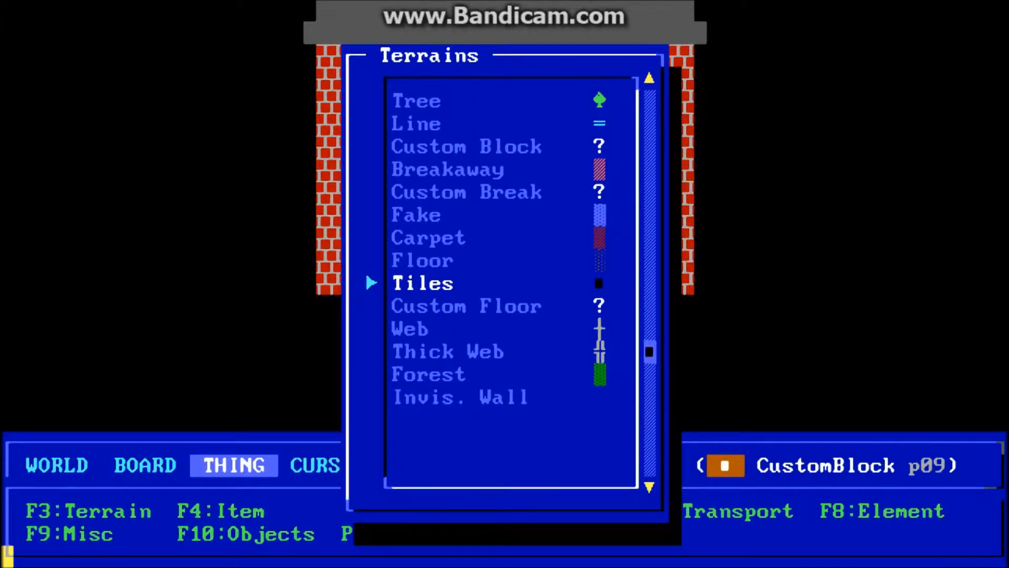
key(Up)
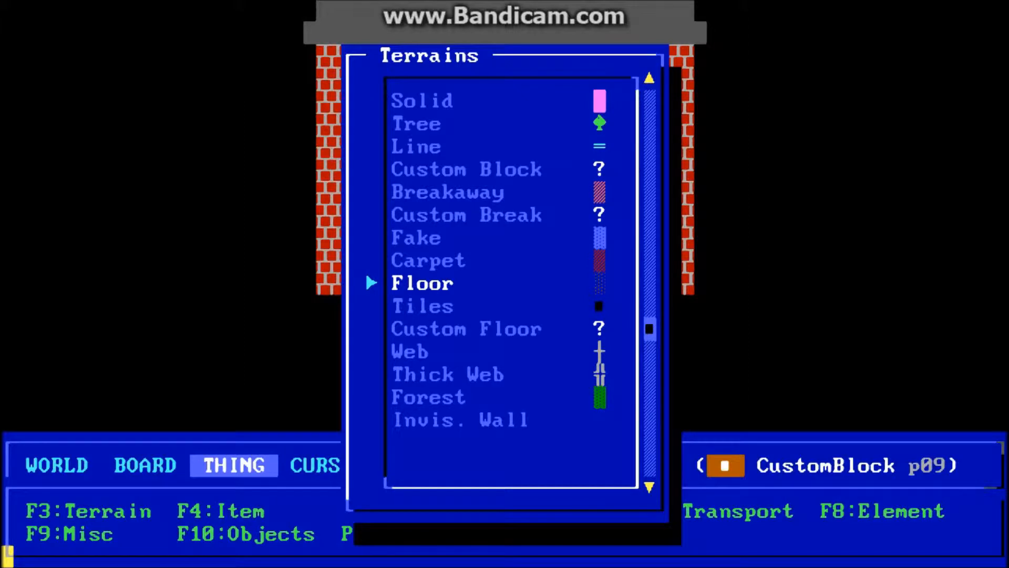
key(Up)
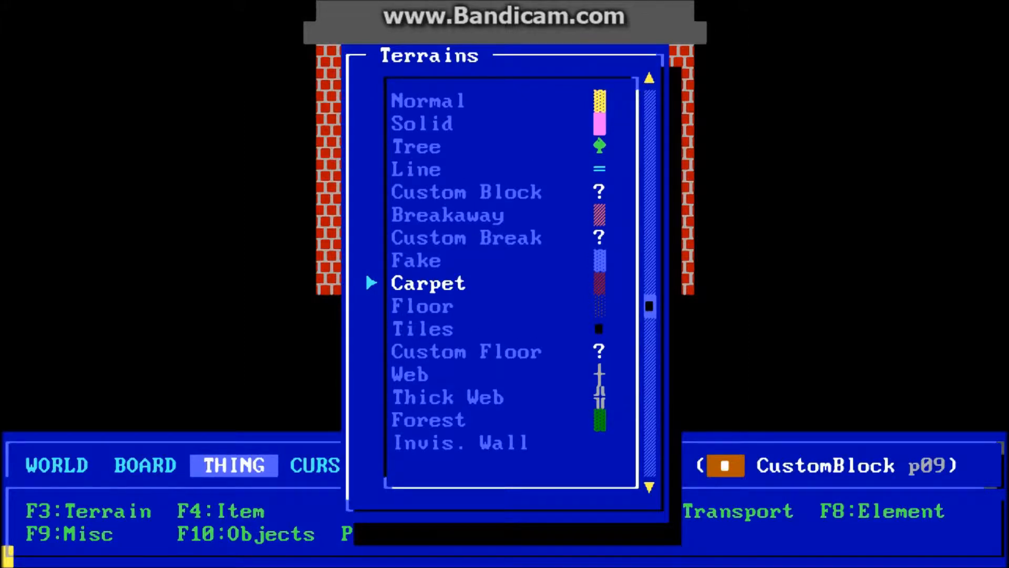
key(Down)
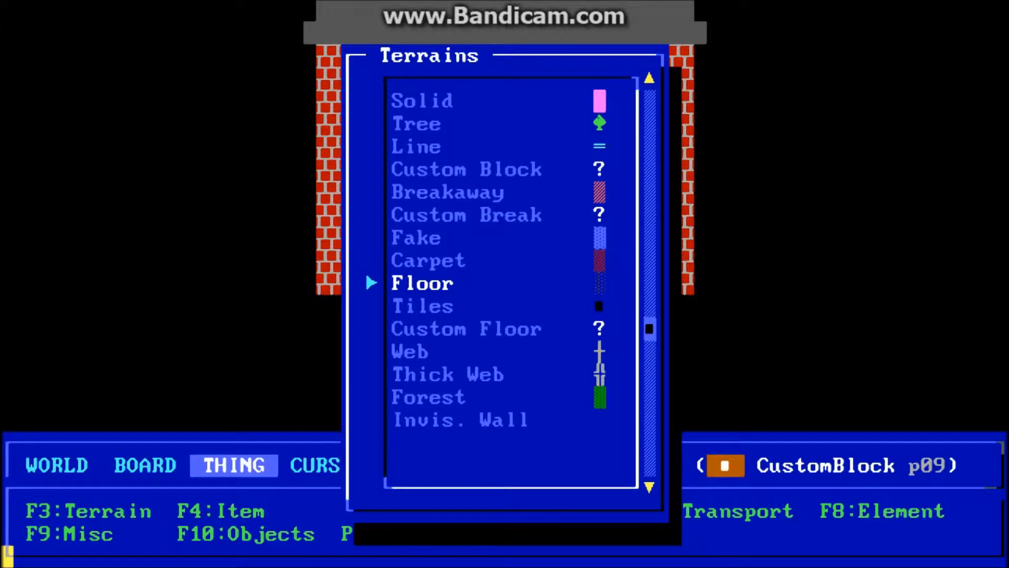
Make Custom Floor terrain the current thing, with the light dotted shading character, number 176
key(Down)
key(Down)
key(Return)
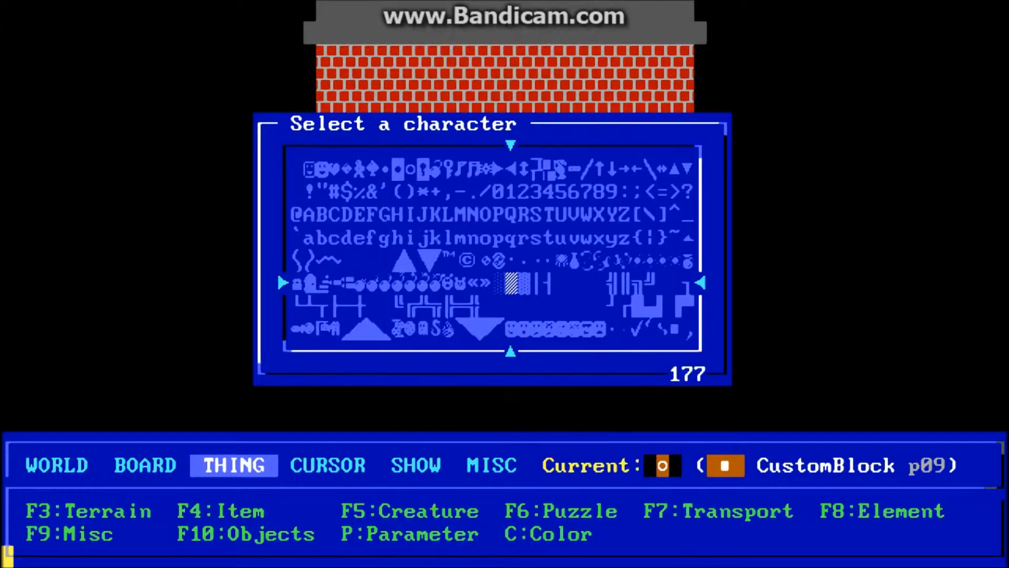
key(Right)
key(Right)
key(Right)
key(Right)
key(Right)
key(Right)
key(Right)
key(Right)
key(Left)
key(Left)
key(Left)
key(Left)
key(Left)
key(Left)
key(Left)
key(Left)
key(Left)
key(Return)
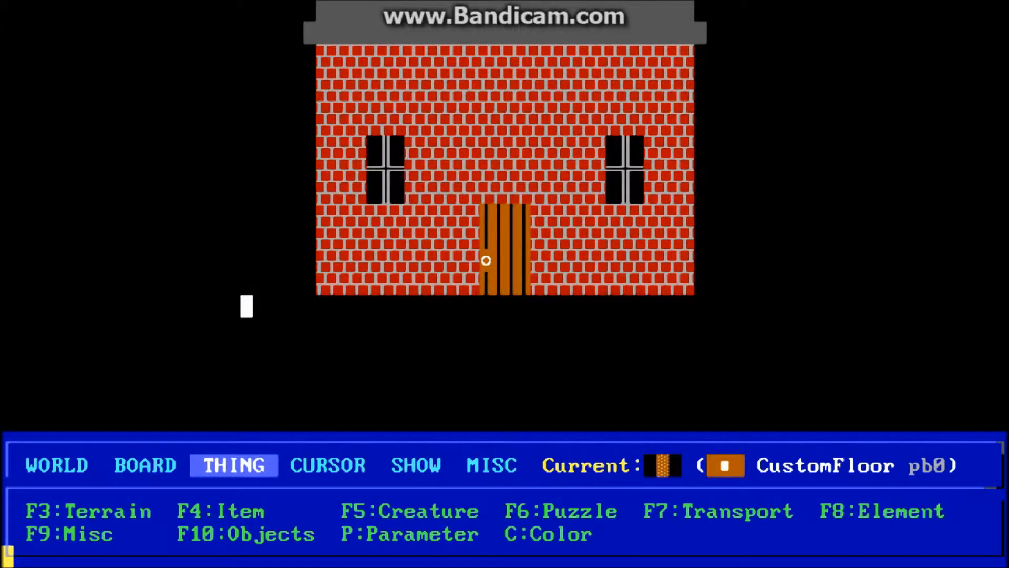
Set the current Custom Floor's color to light green on a green background
key(c)
key(Down)
key(Down)
key(Down)
key(Left)
key(Left)
key(Left)
key(Left)
key(Left)
key(Left)
key(Left)
key(Left)
key(Left)
key(Left)
key(Up)
key(Up)
key(Up)
key(Up)
key(Up)
key(Right)
key(Right)
key(Up)
key(Up)
key(Right)
key(Right)
key(Right)
key(Return)
Place one green Custom Floor tile on the ground near the house and flood-fill the surrounding empty area with it
key(space)
key(Right)
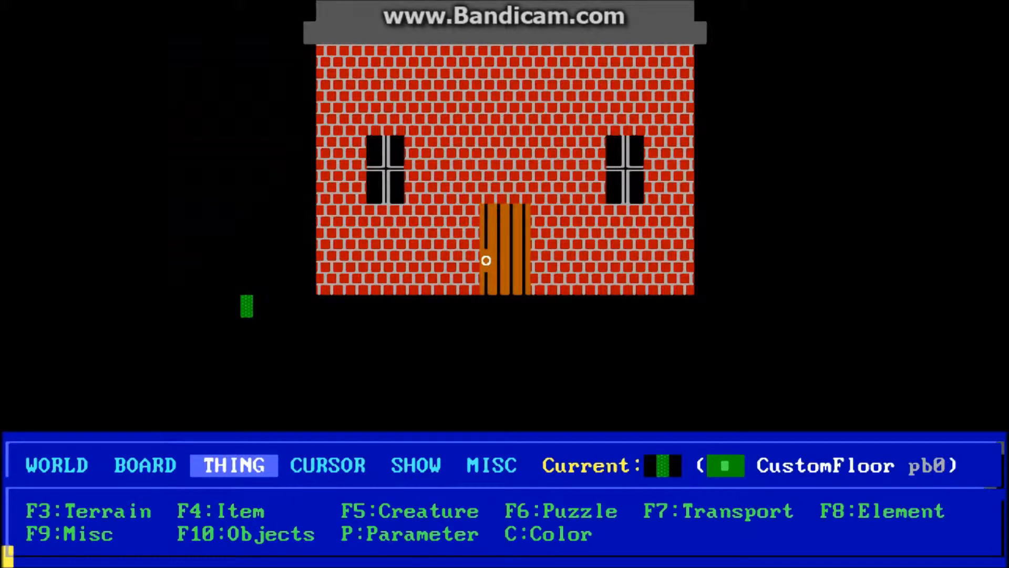
key(f)
Examine the filled green ground around the house, from the roof down to the area below the door
key(Up)
key(Up)
key(Up)
key(Up)
key(Up)
key(Up)
key(Up)
key(Up)
key(Up)
key(Up)
key(Up)
key(Up)
key(Up)
key(Up)
key(Up)
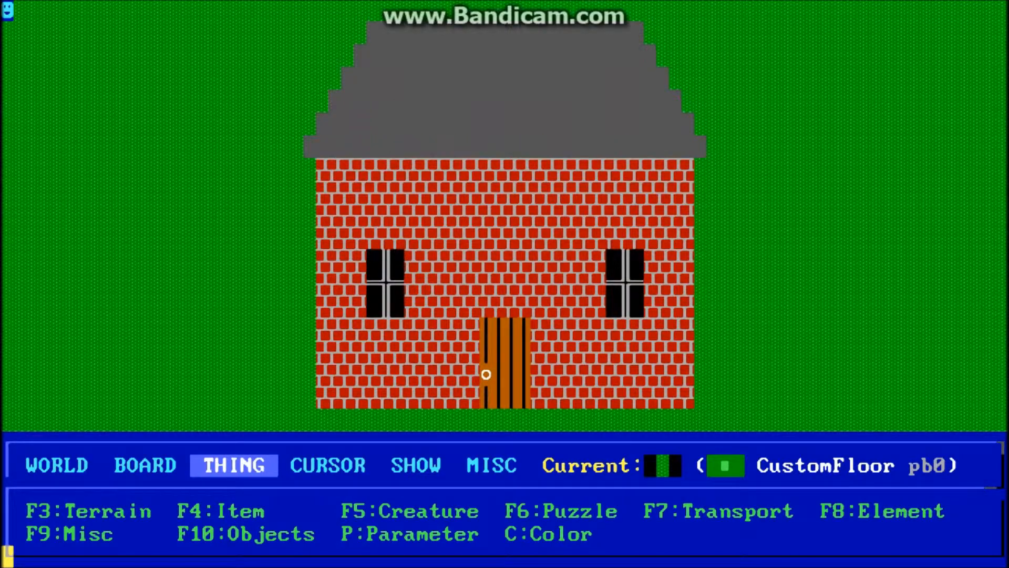
key(Down)
key(Down)
key(Down)
key(Down)
key(Down)
key(Down)
key(Down)
key(Down)
key(Down)
key(Down)
key(Down)
key(Down)
key(Down)
key(Down)
key(Down)
key(Up)
key(Up)
key(Up)
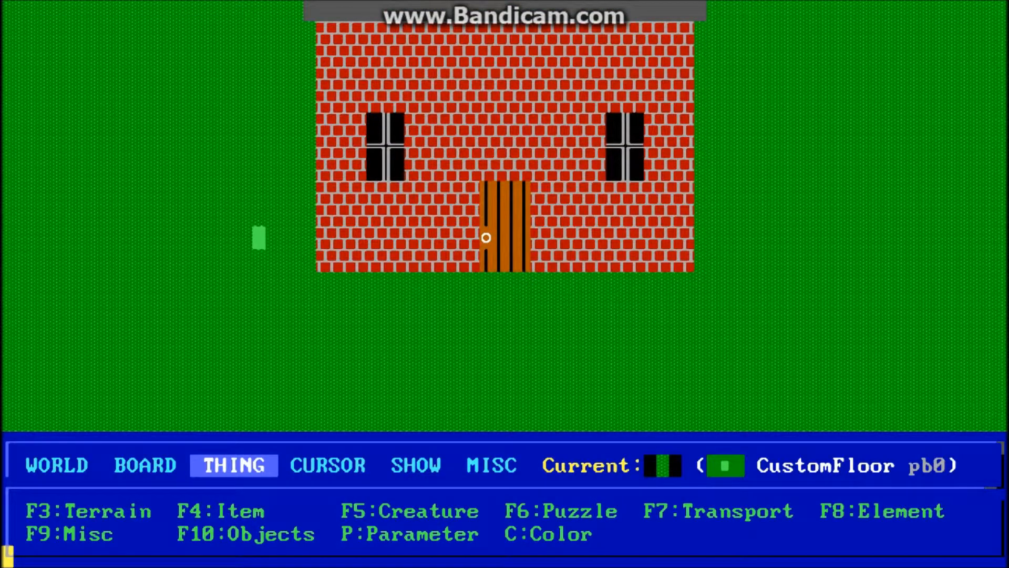
key(Up)
key(Up)
key(Up)
key(Up)
key(Up)
key(Up)
key(Up)
key(Up)
key(Up)
key(Up)
key(Up)
key(Up)
key(Up)
key(Up)
key(Up)
key(Up)
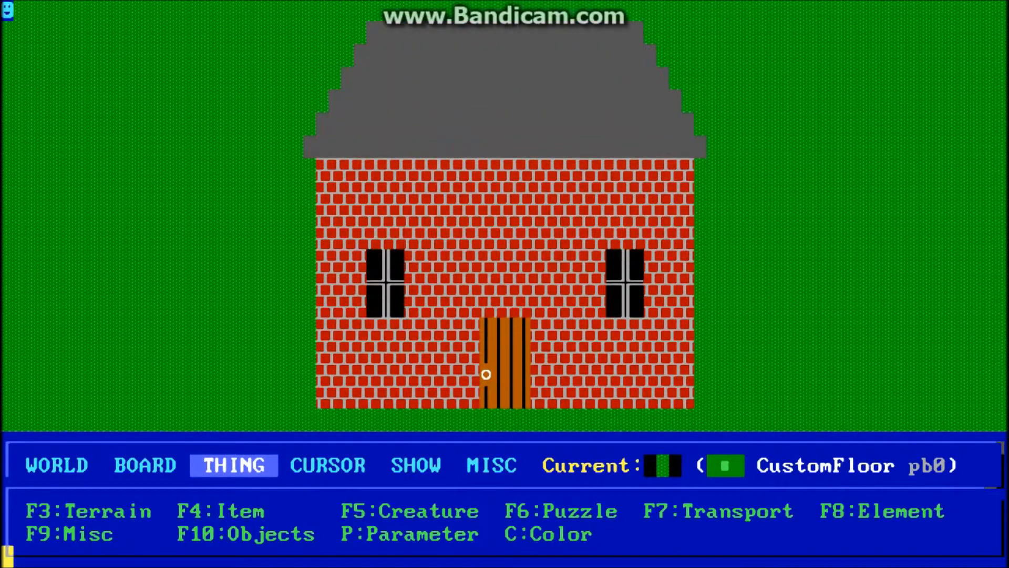
key(Down)
key(Down)
key(Down)
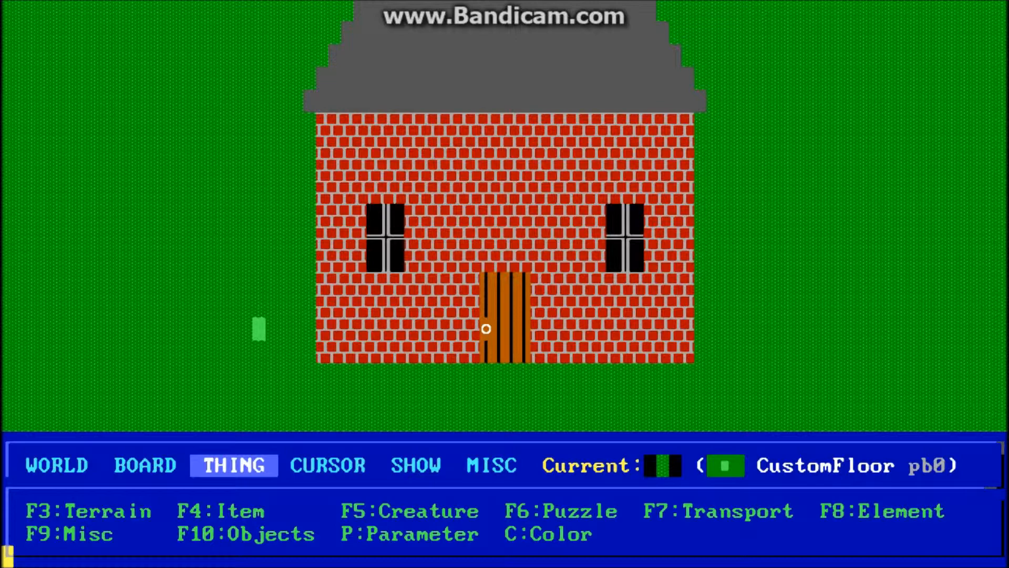
Review the sixteen foreground colors on the black background, from color 0 to color 15, in the color chooser
key(c)
key(Up)
key(Up)
key(Left)
key(Left)
key(Left)
key(Left)
key(Left)
key(Left)
key(Left)
key(Left)
key(Left)
key(Left)
key(Right)
key(Right)
key(Right)
key(Right)
key(Right)
key(Right)
key(Right)
key(Right)
key(Right)
key(Right)
key(Right)
key(Right)
key(Right)
key(Right)
key(Right)
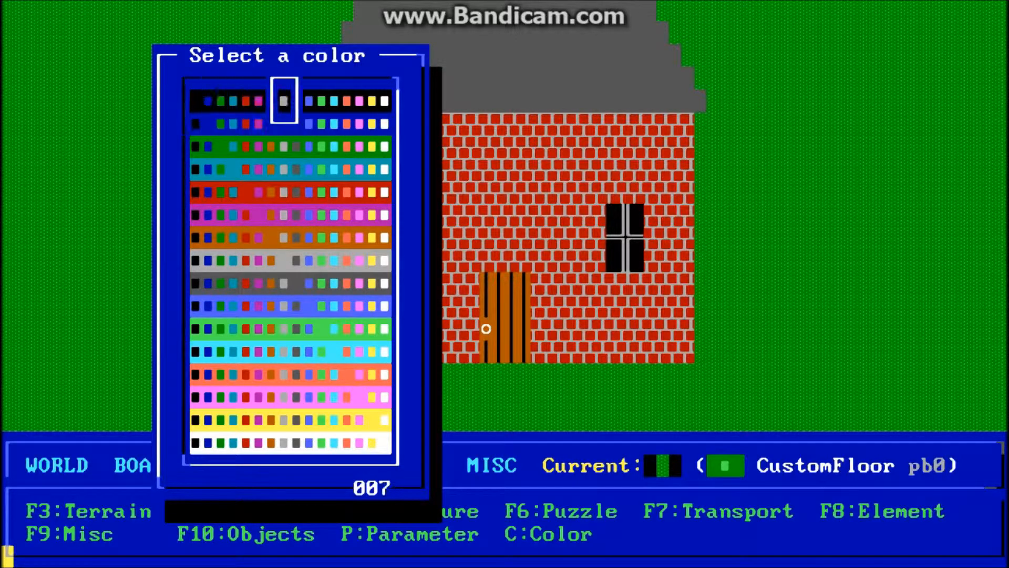
key(Left)
key(Left)
key(Left)
key(Left)
key(Left)
key(Left)
key(Left)
key(Left)
key(Left)
key(Left)
key(Left)
key(Left)
key(Left)
key(Left)
key(Left)
key(Right)
key(Right)
key(Right)
key(Right)
key(Right)
key(Right)
key(Right)
key(Right)
key(Right)
key(Right)
key(Right)
key(Right)
key(Right)
key(Right)
key(Right)
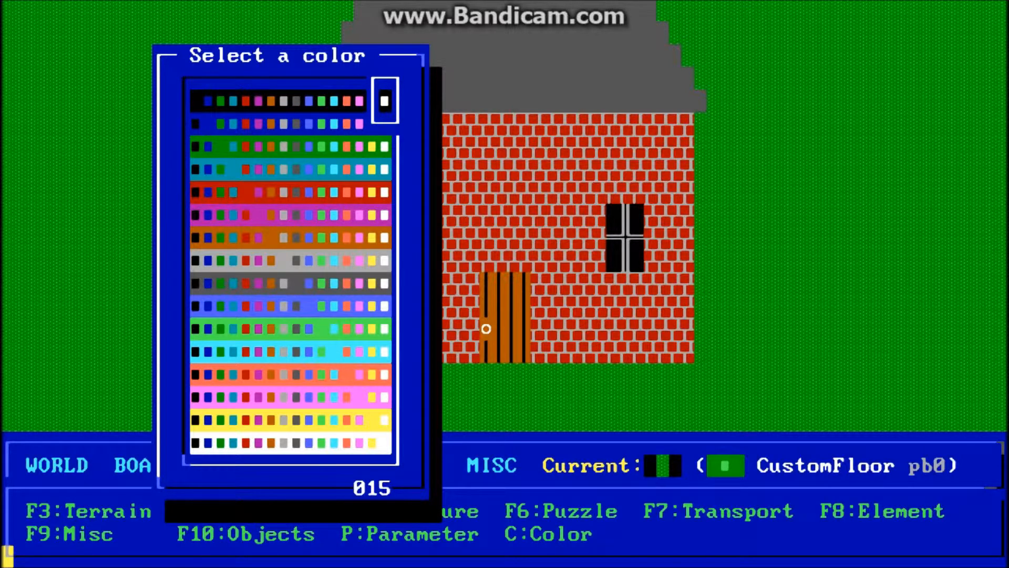
key(Left)
key(Left)
key(Left)
key(Left)
key(Left)
key(Left)
key(Left)
key(Left)
key(Left)
key(Left)
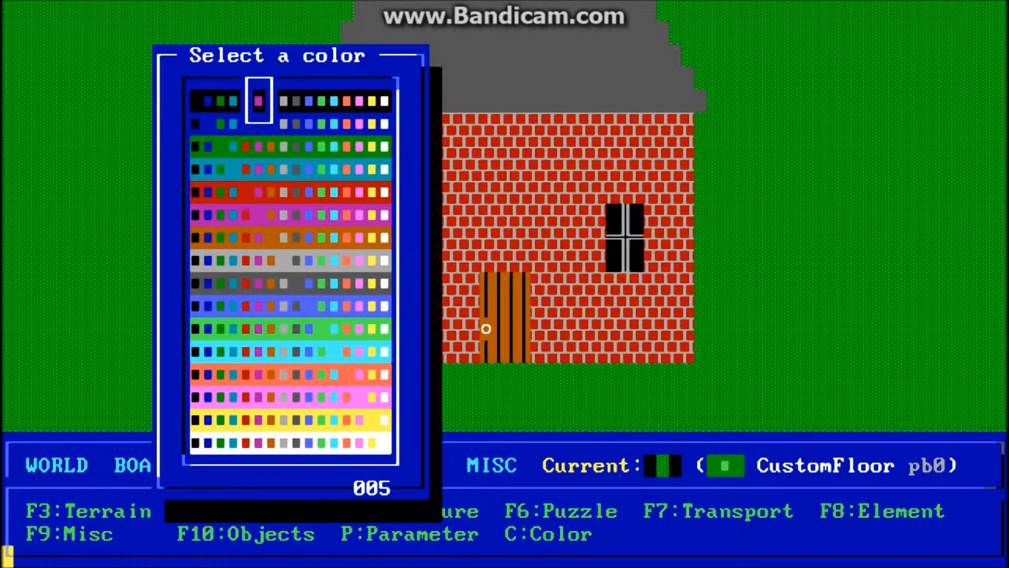
key(Left)
key(Left)
key(Left)
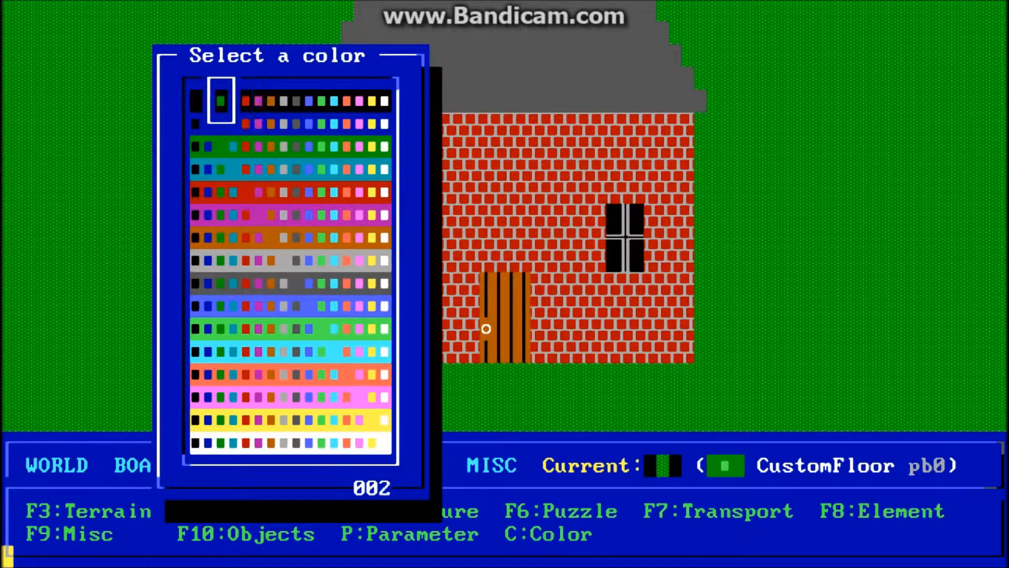
key(Return)
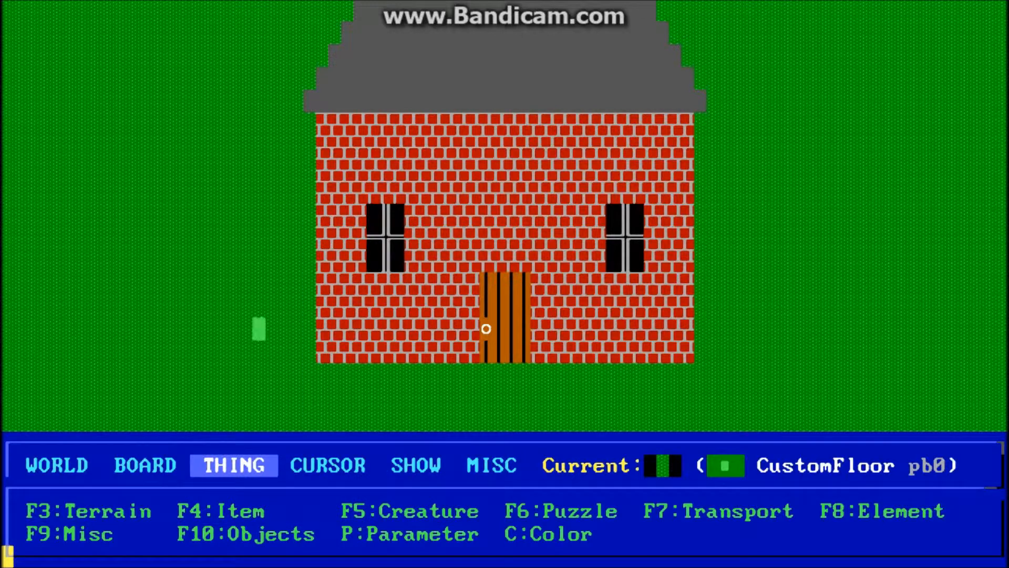
Open the palette editor and examine the red, green and blue levels of the colors from 0 to 15
key(alt+e)
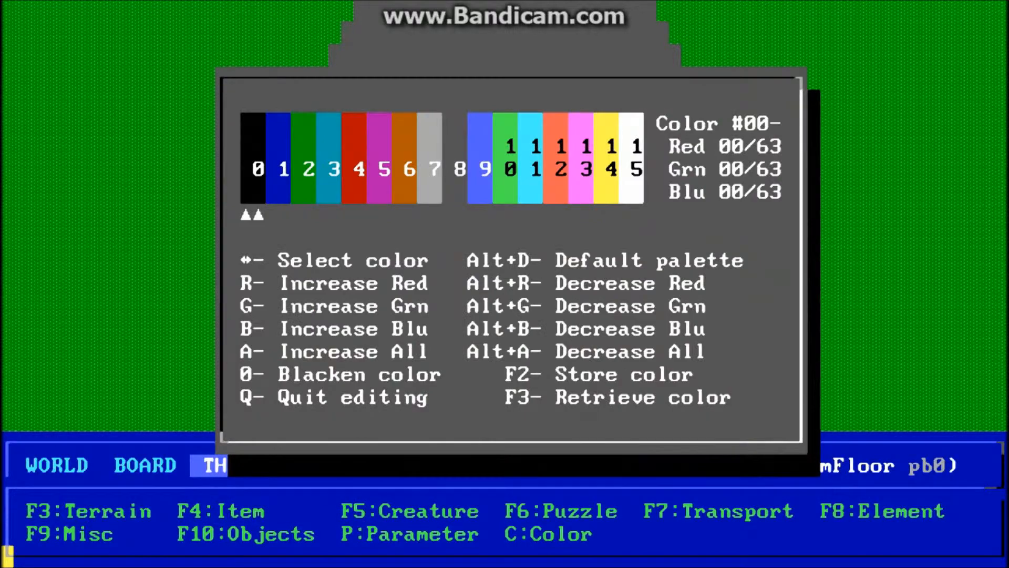
key(Right)
key(Right)
key(Right)
key(Right)
key(Right)
key(Right)
key(Right)
key(Right)
key(Right)
key(Right)
key(Right)
key(Right)
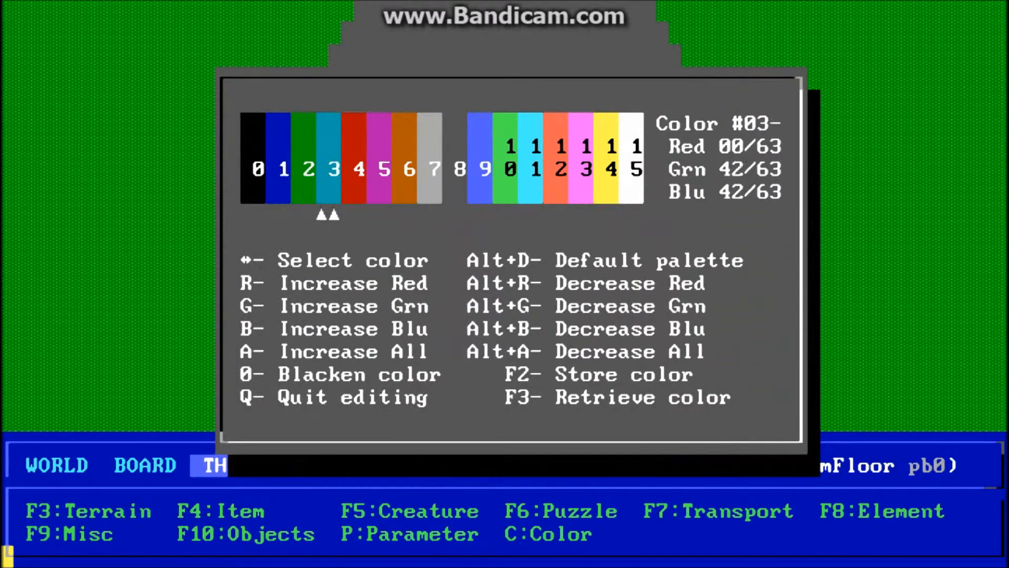
key(Right)
key(Right)
key(Right)
Darken palette color 2 by lowering its green level to 31
key(Left)
key(Left)
key(Left)
key(Left)
key(Left)
key(Left)
key(Left)
key(Left)
key(Left)
key(Left)
key(Left)
key(Left)
key(Left)
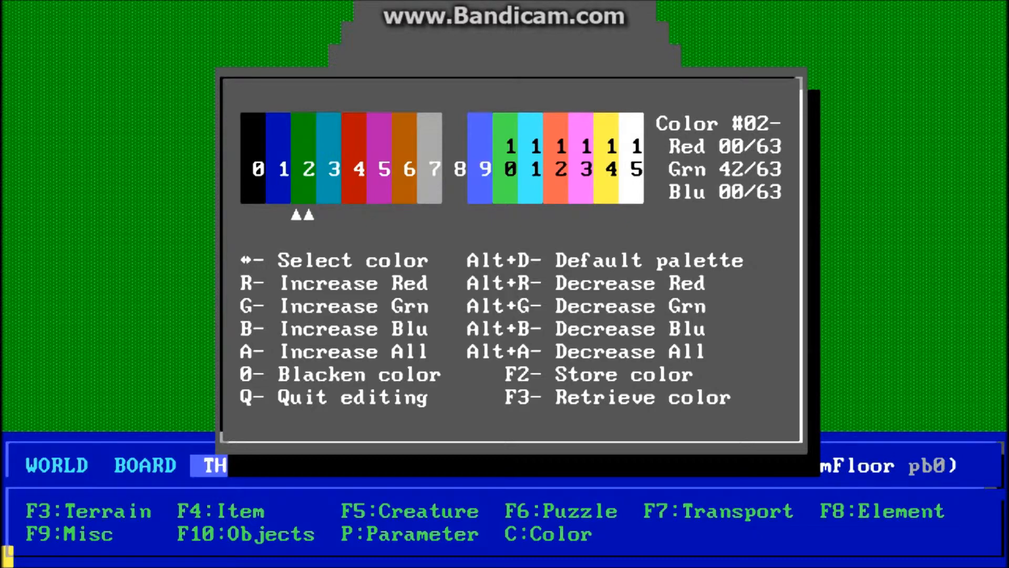
key(alt+g)
key(alt+g)
key(alt+g)
key(alt+g)
key(alt+g)
key(alt+g)
key(alt+g)
key(alt+g)
key(alt+g)
key(alt+g)
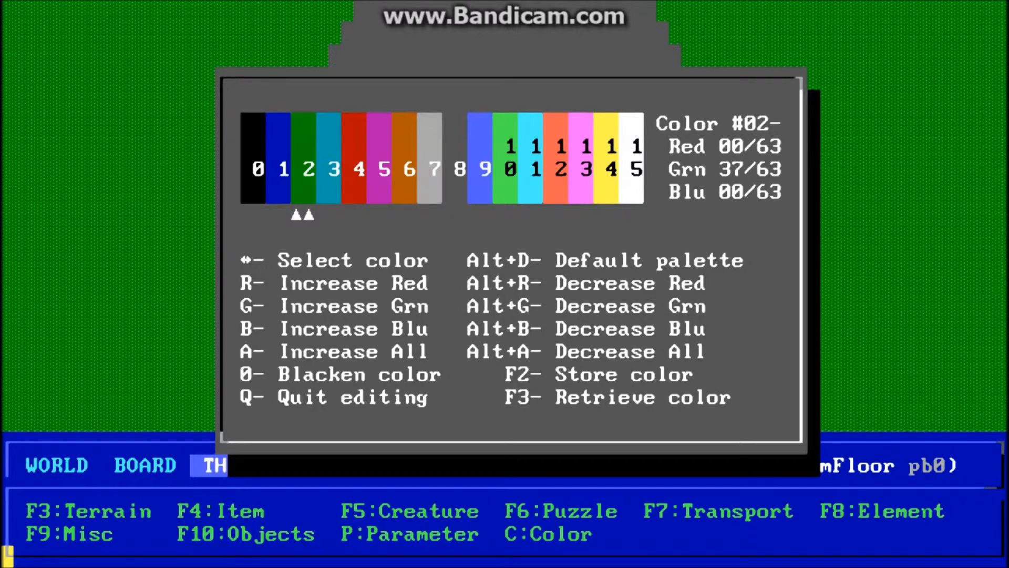
key(alt+g)
key(alt+g)
key(alt+g)
key(alt+g)
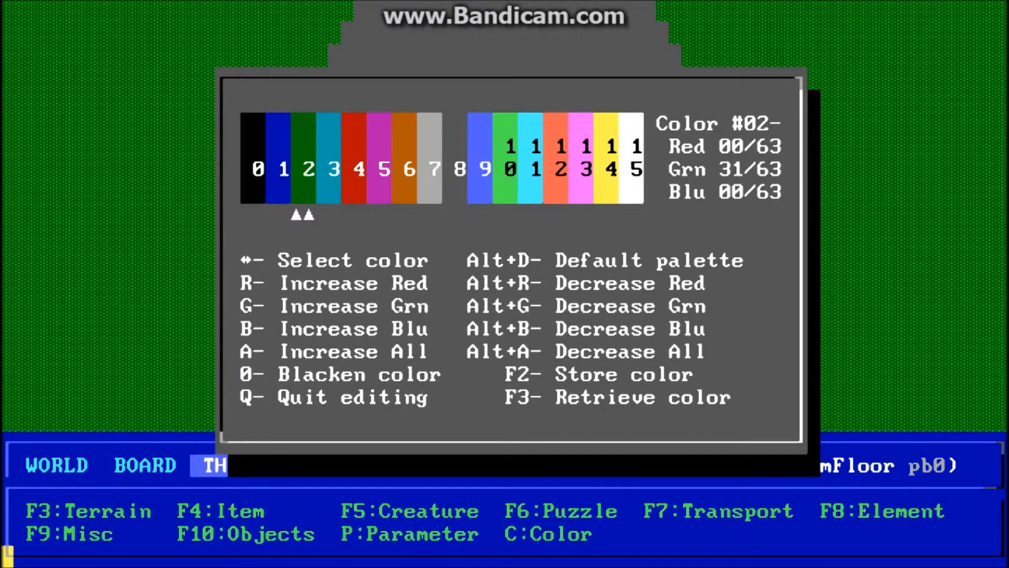
Lower the green level of palette color 10 to 48 and leave the palette editor
key(Right)
key(Right)
key(Right)
key(Right)
key(Right)
key(Right)
key(Right)
key(Right)
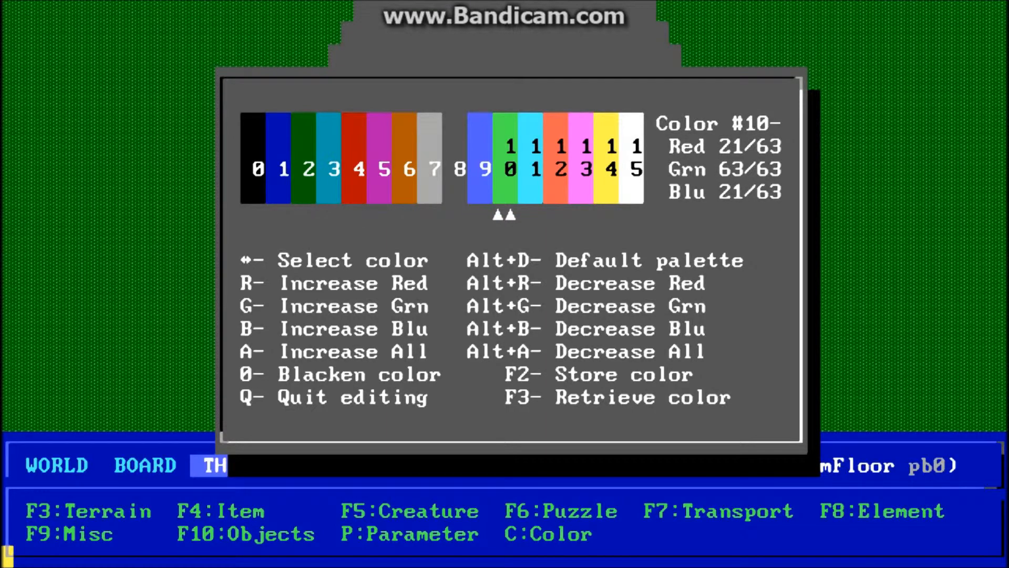
key(alt+g)
key(alt+g)
key(alt+g)
key(alt+g)
key(alt+g)
key(alt+g)
key(alt+g)
key(alt+g)
key(alt+g)
key(alt+g)
key(alt+g)
key(alt+g)
key(alt+g)
key(alt+g)
key(alt+g)
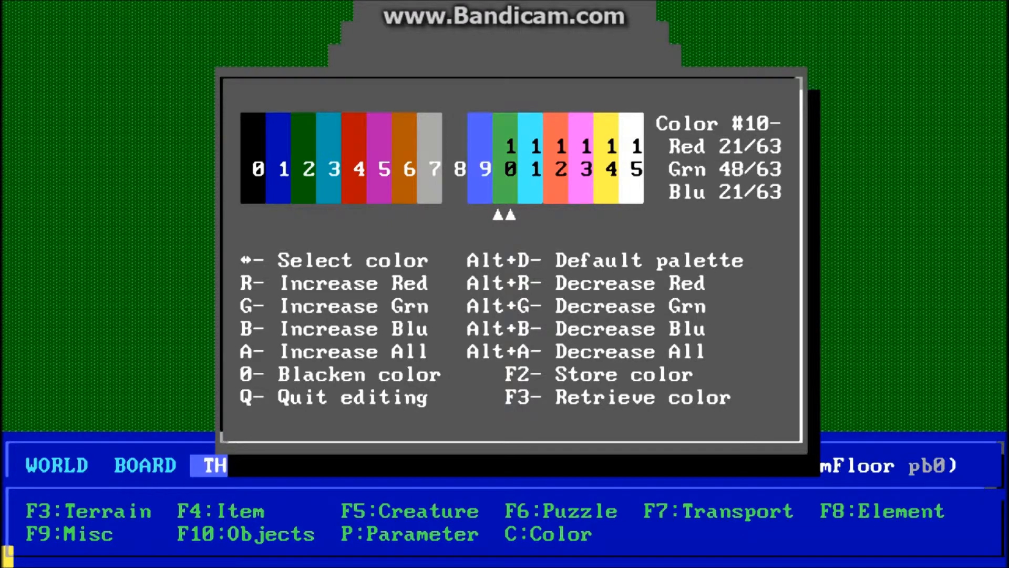
key(q)
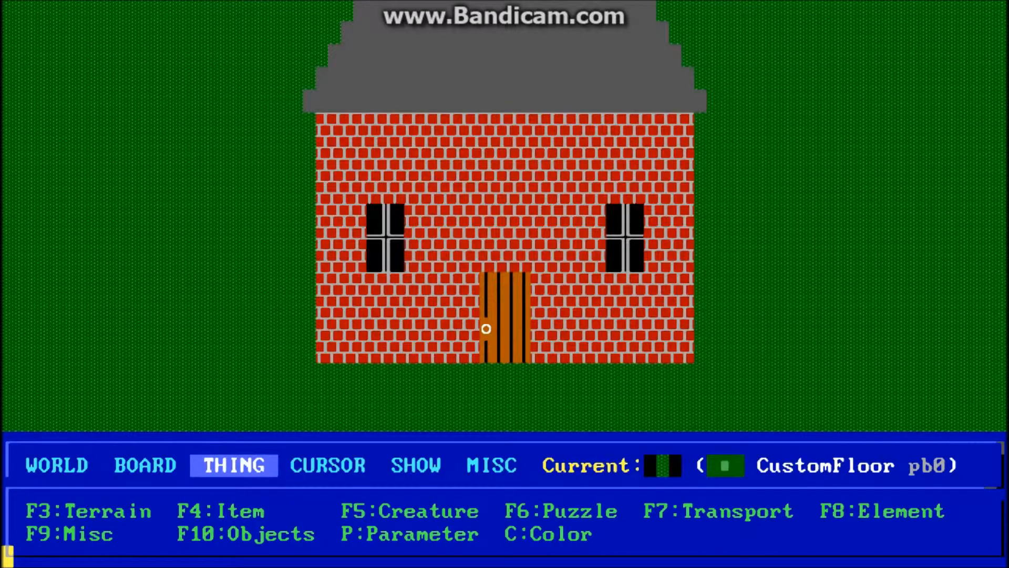
Examine the recolored grass along the ground below the house and door
key(Down)
key(Down)
key(Down)
key(Right)
key(Right)
key(Right)
key(Right)
key(Right)
key(Right)
key(Right)
key(Right)
key(Right)
key(Right)
key(Right)
key(Right)
key(Right)
key(Right)
key(Right)
key(Right)
key(Right)
key(Right)
key(Right)
key(Right)
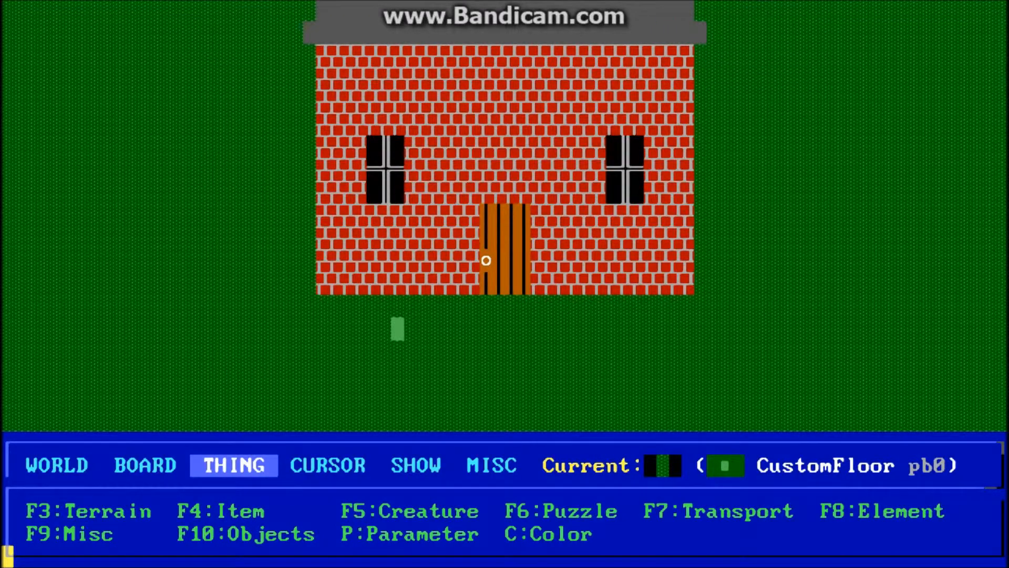
key(Right)
key(Right)
key(Right)
key(Right)
key(Right)
key(Right)
key(Right)
key(Right)
key(Right)
key(Right)
key(Left)
key(Left)
key(Left)
key(Left)
key(Left)
key(Left)
key(Left)
key(Left)
key(Left)
key(Left)
key(Left)
key(Left)
key(Left)
key(Left)
key(Left)
key(Left)
key(Left)
key(Left)
key(Left)
key(Left)
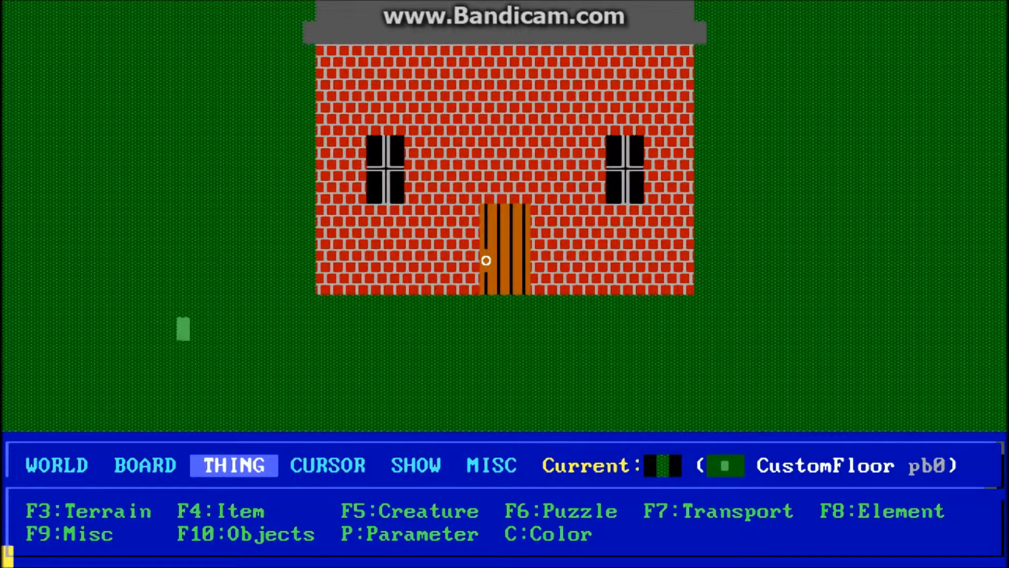
Grab the player at the board's upper-left corner and place it on the grass nine tiles right and five tiles down
key(Up)
key(Up)
key(Up)
key(Up)
key(Up)
key(Up)
key(Up)
key(Up)
key(Up)
key(Up)
key(Left)
key(Left)
key(Left)
key(Left)
key(Left)
key(Left)
key(Left)
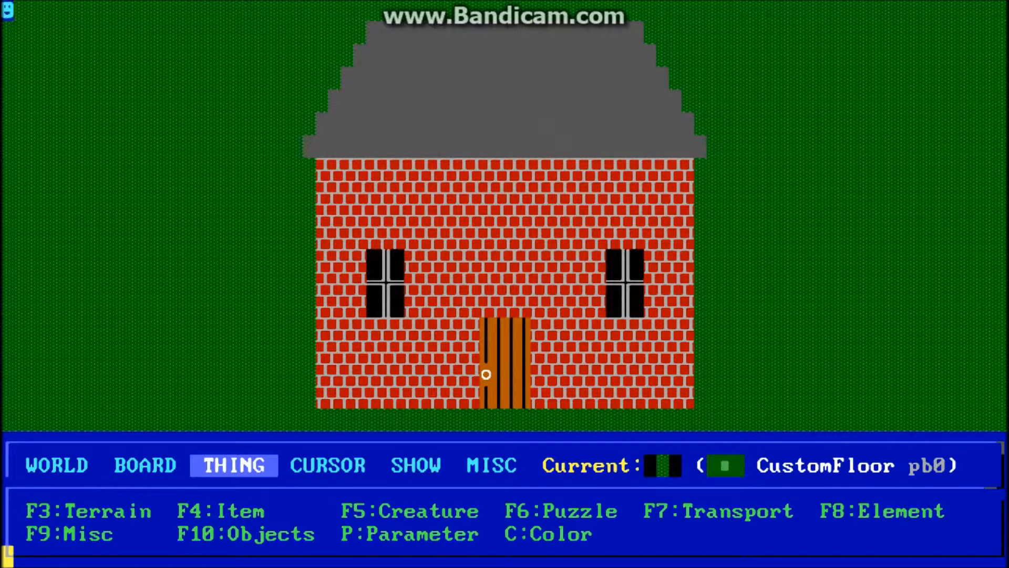
key(Return)
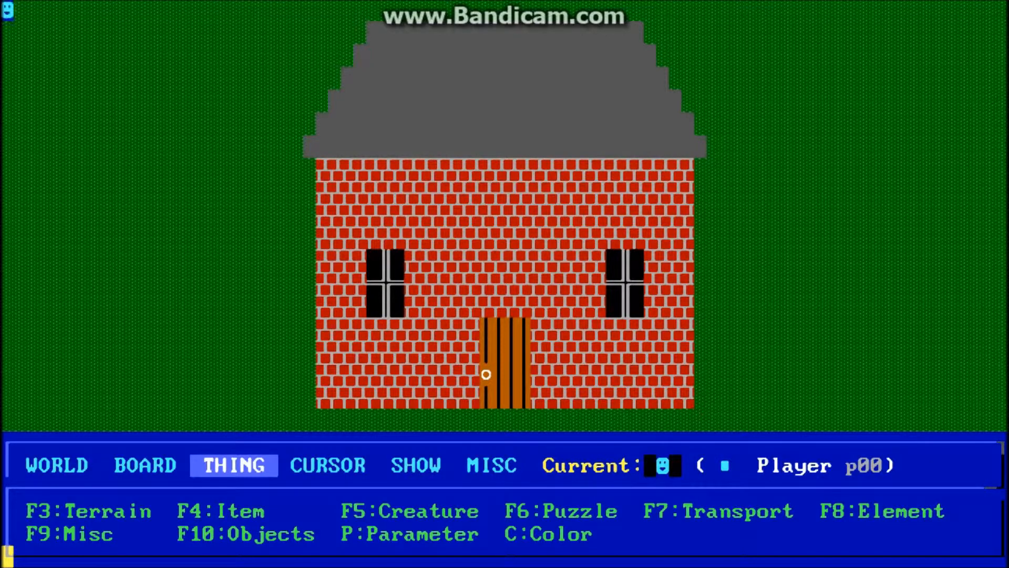
key(Right)
key(Right)
key(Right)
key(Right)
key(Right)
key(Right)
key(Right)
key(Right)
key(Right)
key(Down)
key(Down)
key(Down)
key(Down)
key(Down)
key(space)
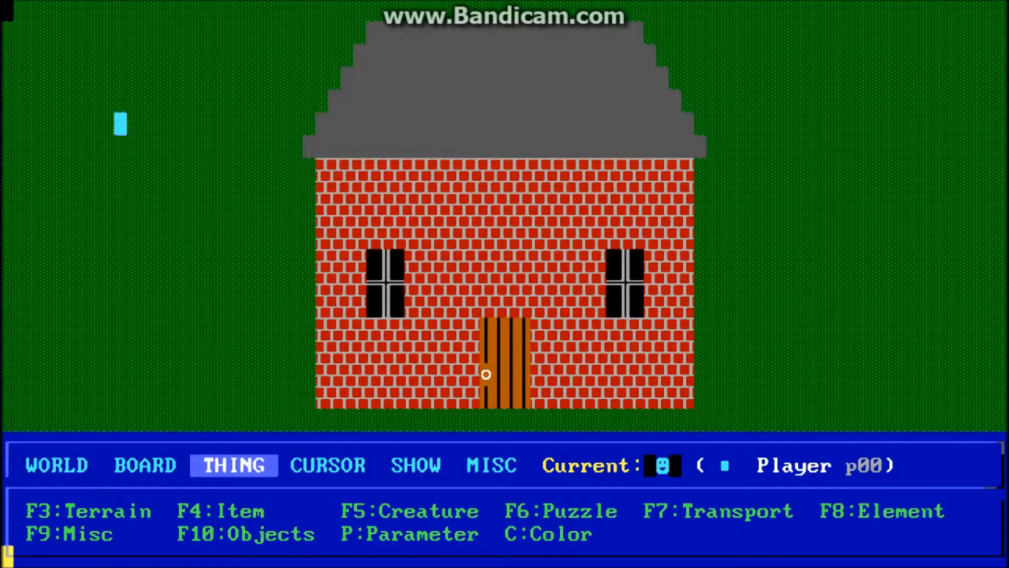
Pick up the grass floor tile from the board as the current thing
key(Left)
key(Left)
key(Left)
key(Left)
key(Up)
key(Up)
key(Left)
key(Left)
key(Left)
key(Left)
key(Up)
key(Up)
key(Left)
key(Insert)
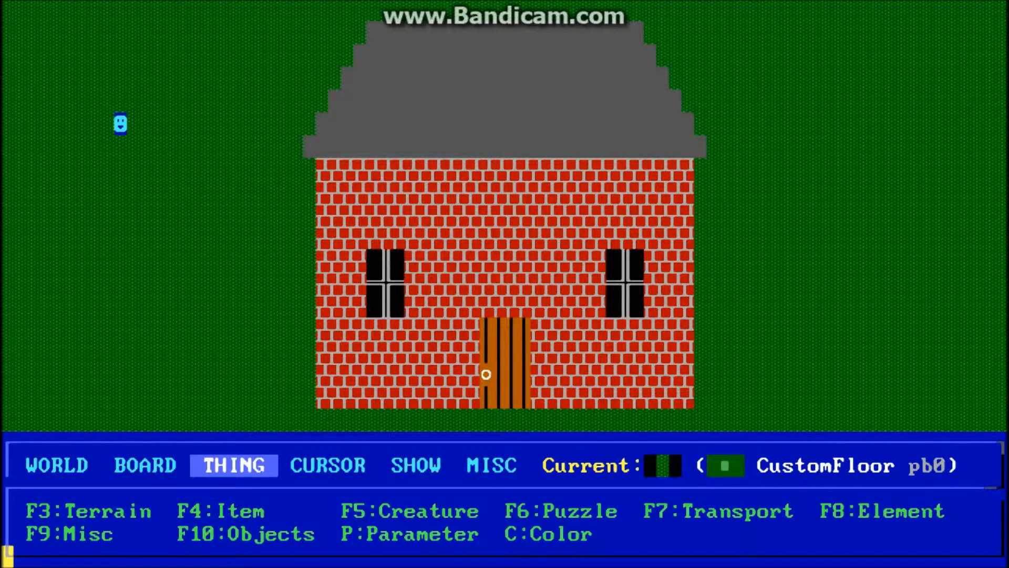
Pick up a plank block from the bottom of the house door as the current thing
key(Down)
key(Down)
key(Down)
key(Down)
key(Down)
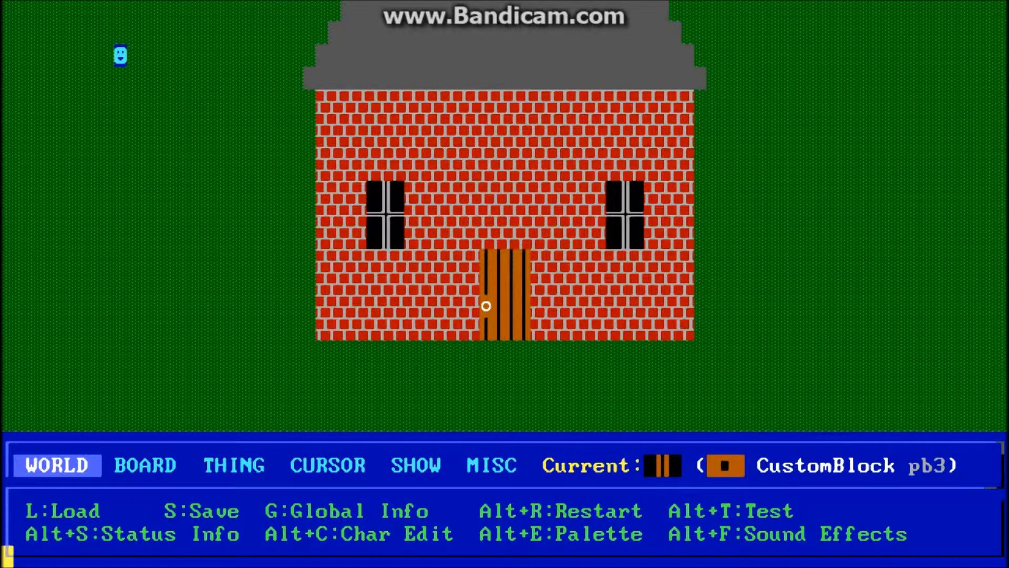
Choose Cave as the transport for the bottom of the door
key(Right)
key(Right)
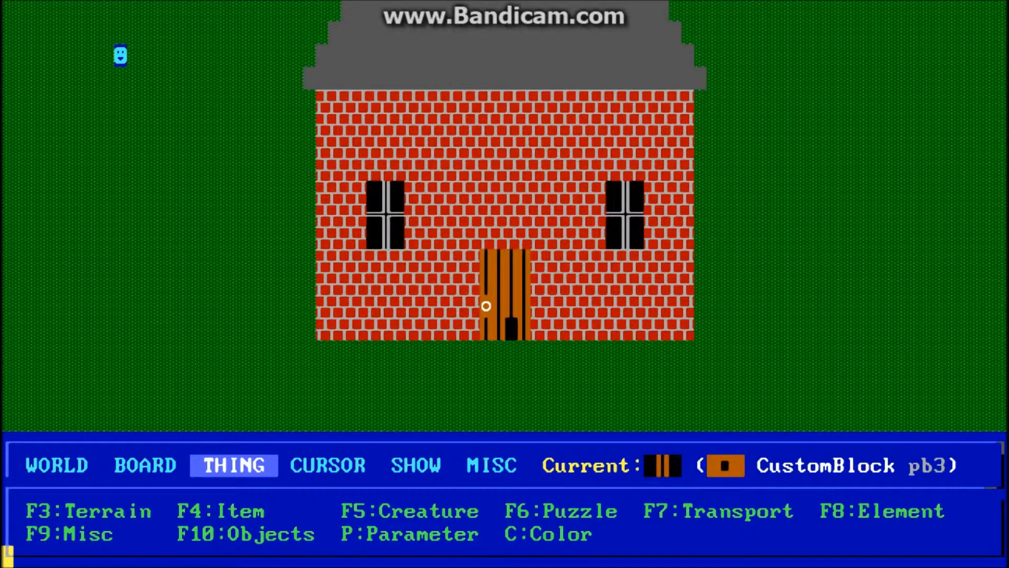
key(F7)
key(Down)
key(Up)
key(Down)
key(Up)
key(Down)
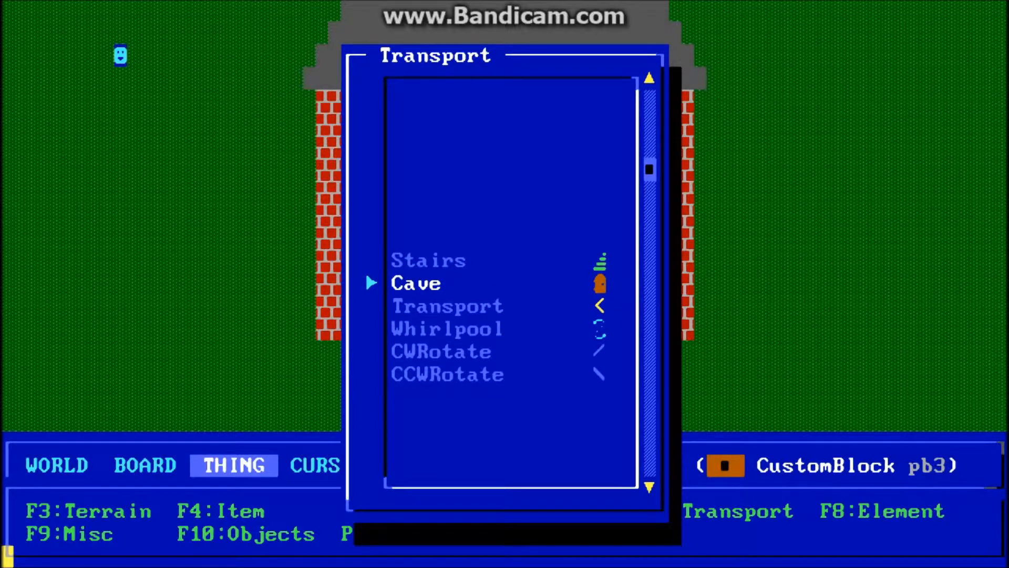
key(Return)
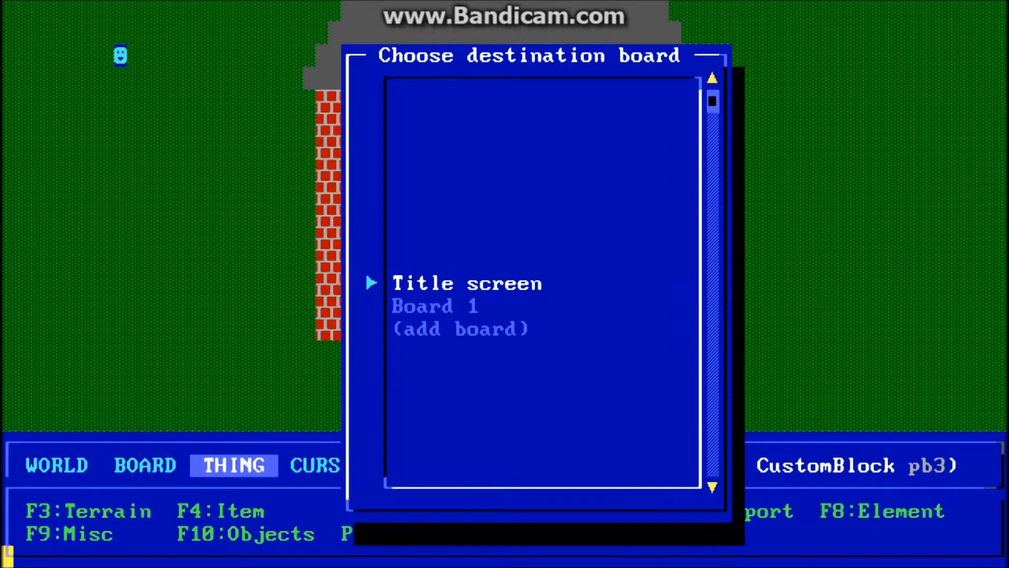
Link the cave to a newly added destination board named Board 2
key(Down)
key(Down)
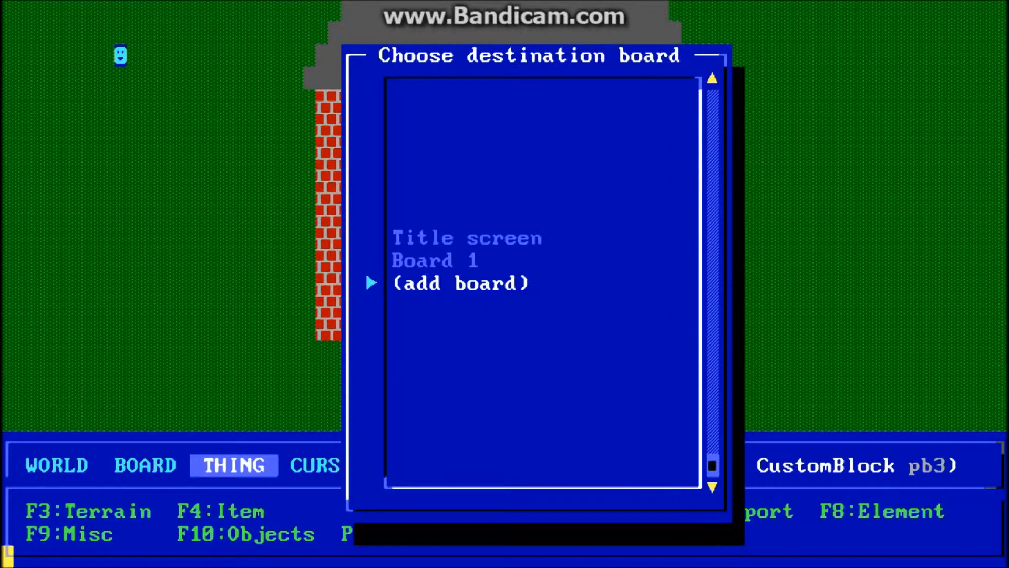
key(Return)
text(B)
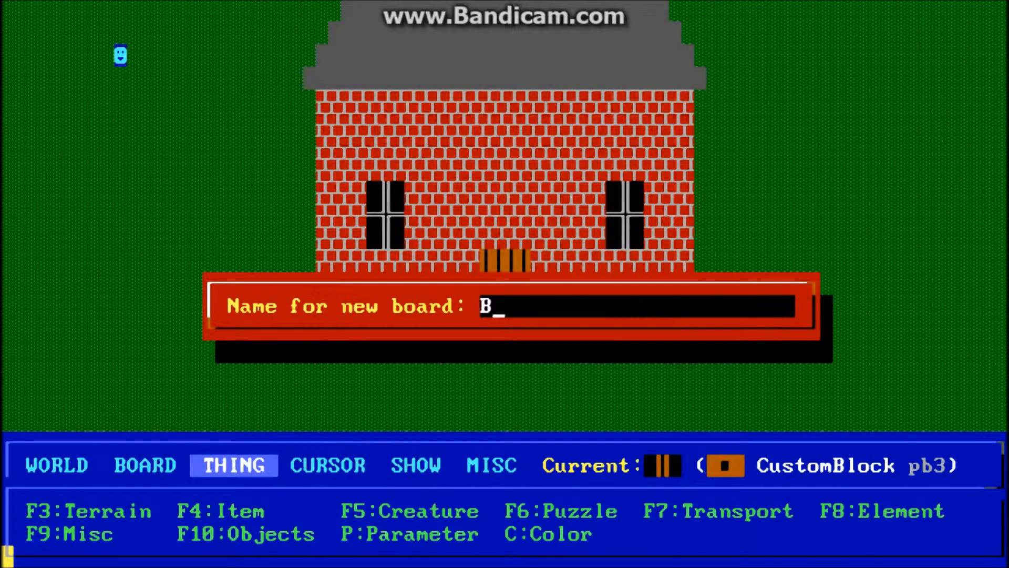
text(oard 2)
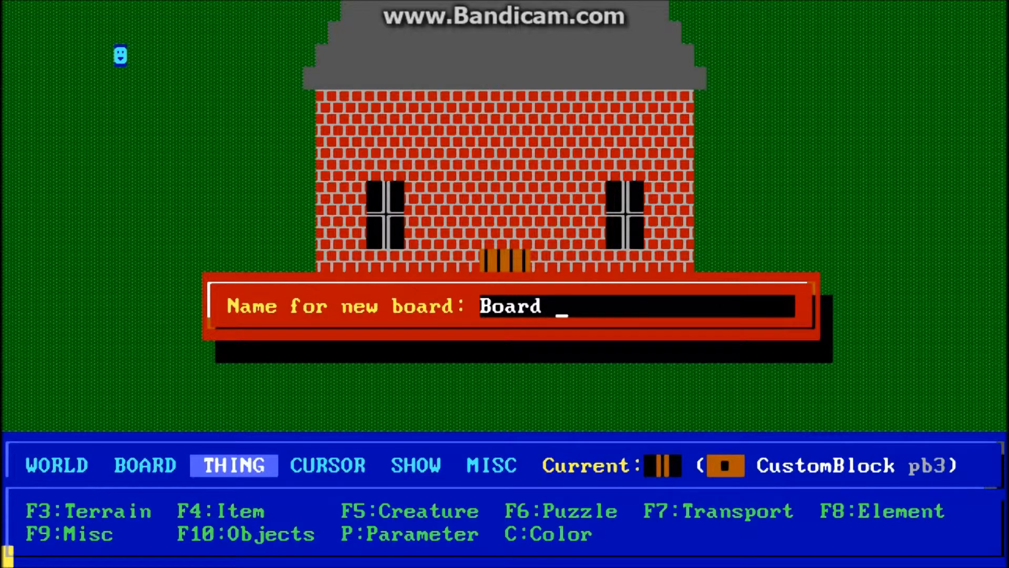
key(Return)
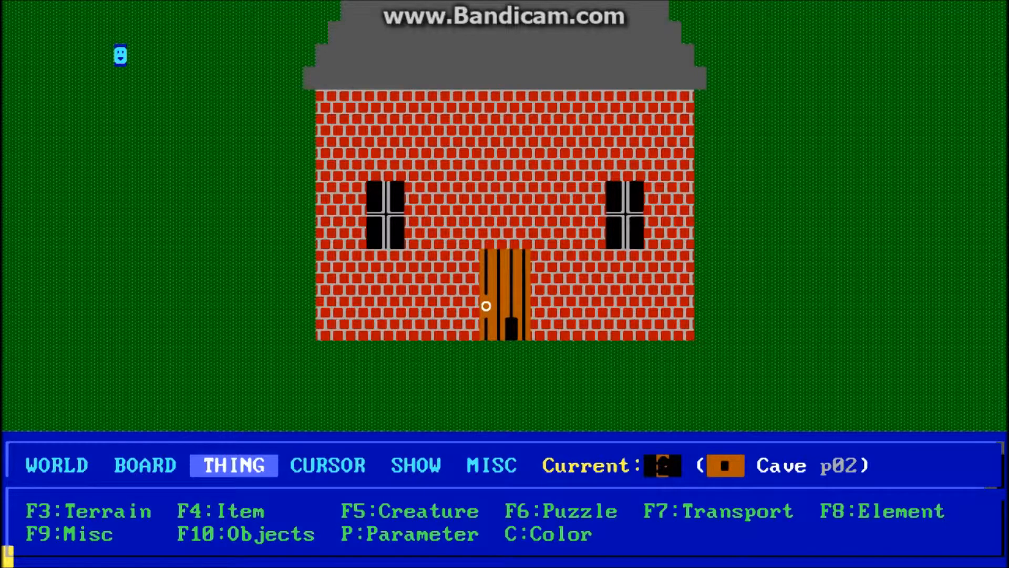
Change the global Cave (044) character to character 179 so caves match the door's planks
key(g)
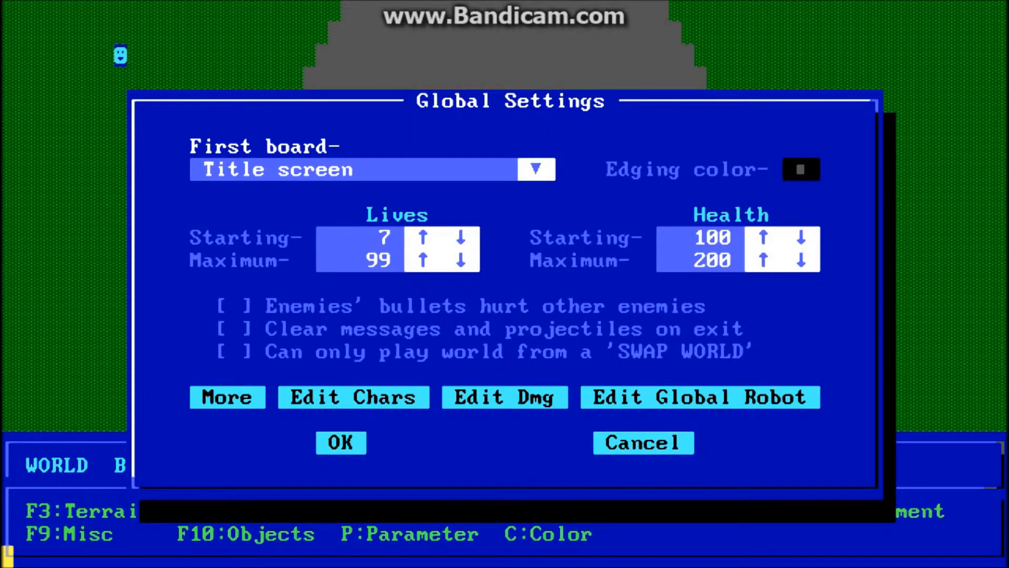
click(335, 397)
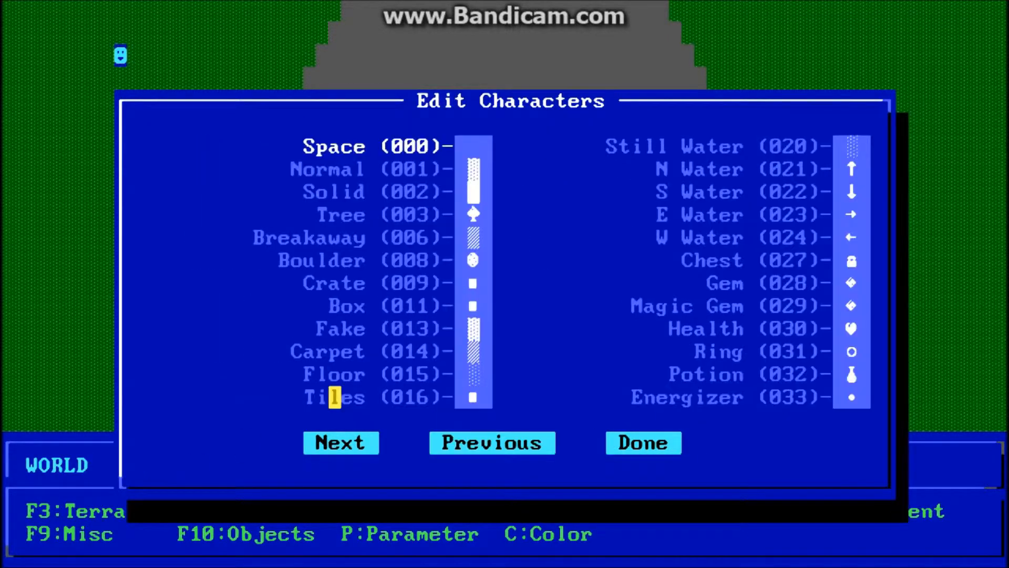
click(335, 443)
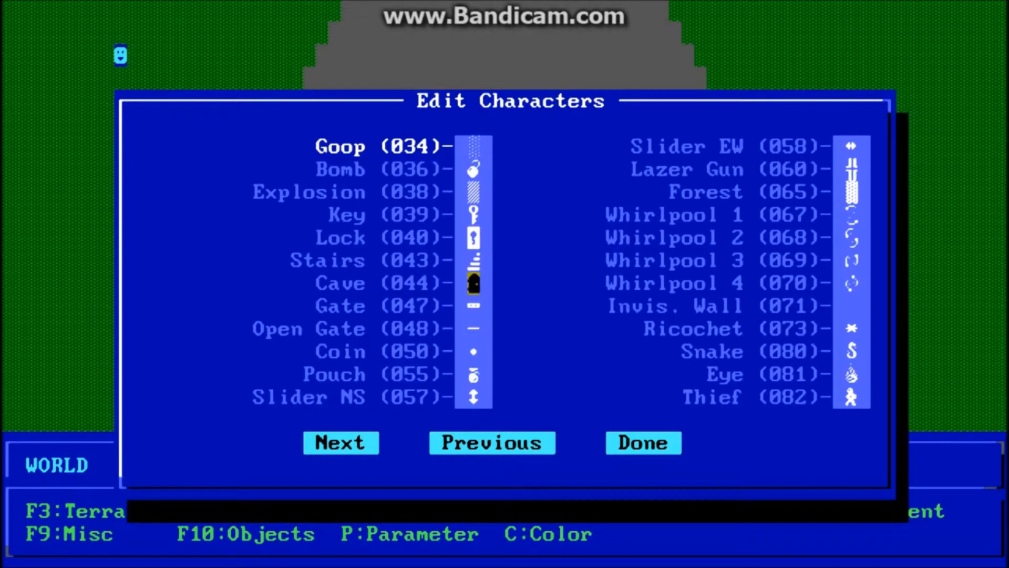
click(474, 284)
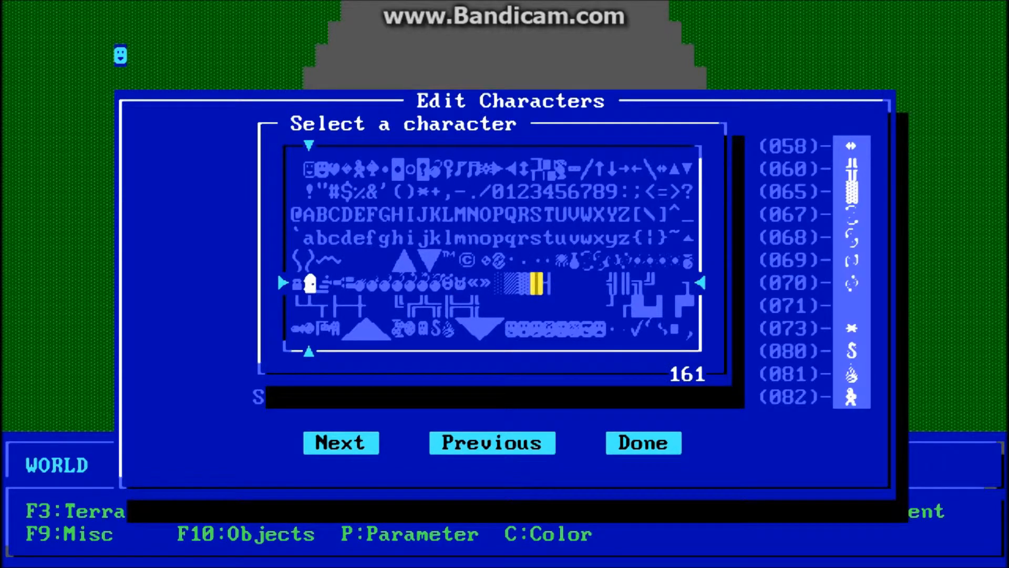
click(536, 283)
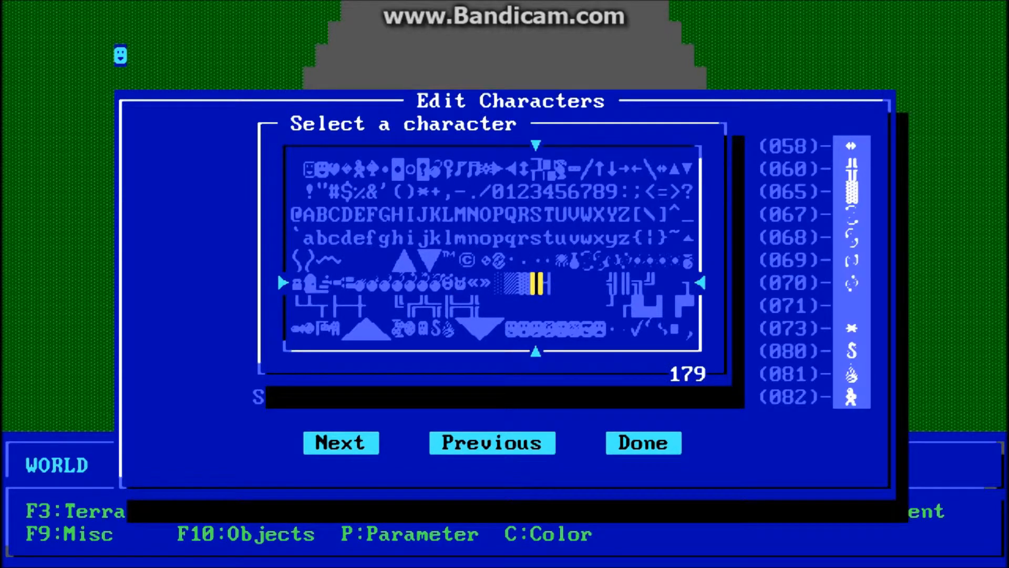
click(536, 283)
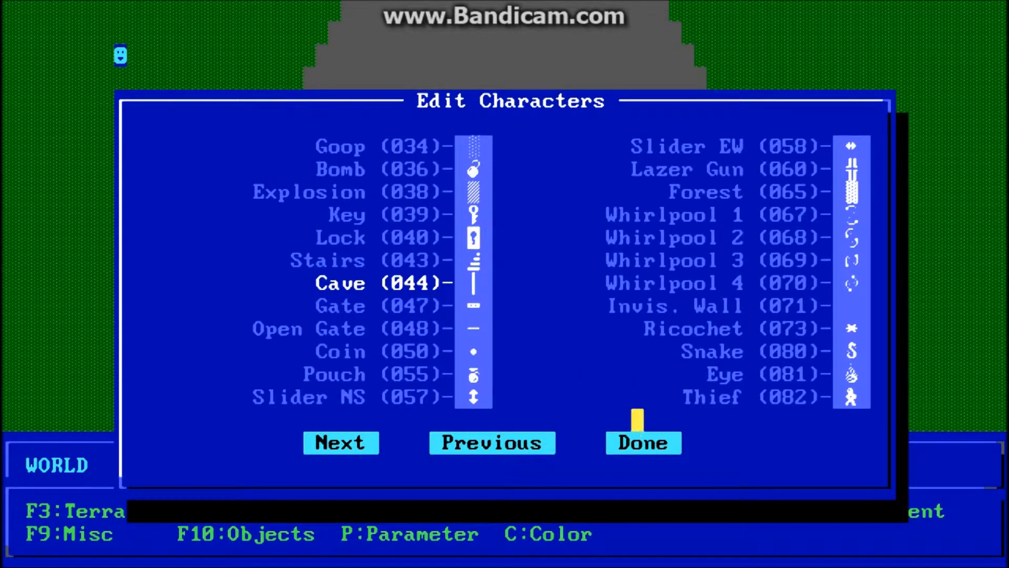
click(637, 442)
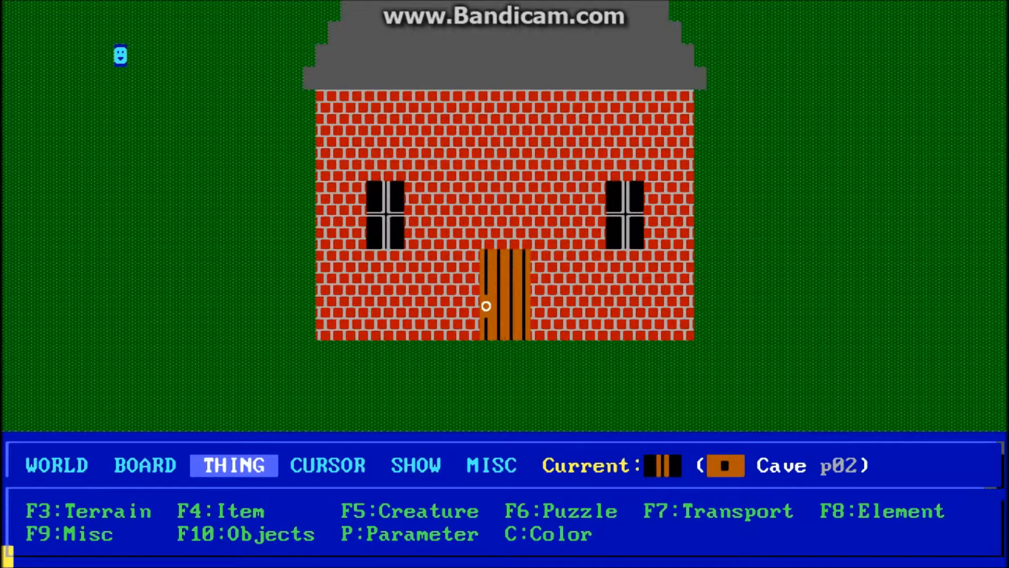
Save the world as Test Game.mzx, overwriting the existing file
key(Left)
key(Left)
key(Left)
key(Down)
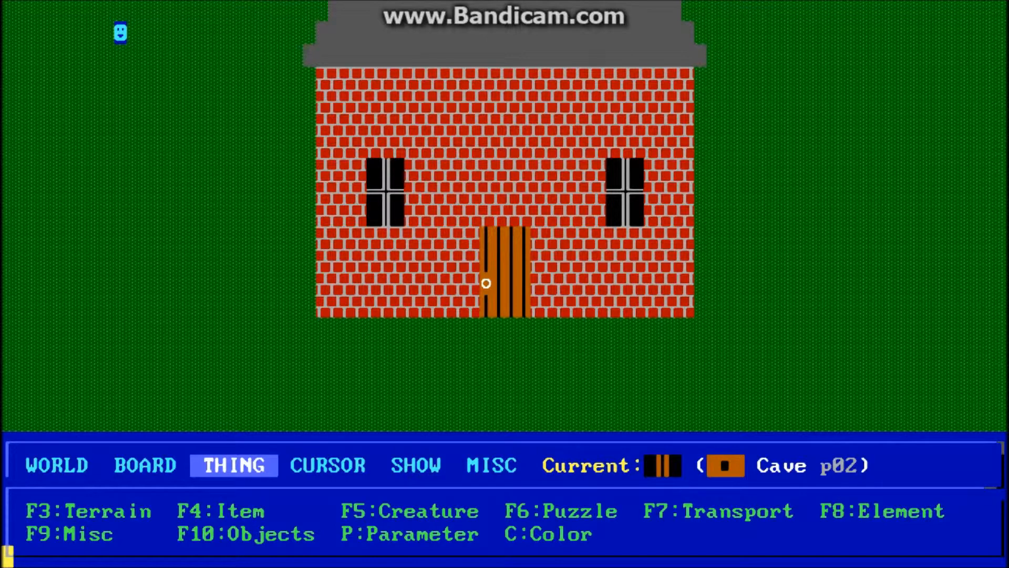
key(s)
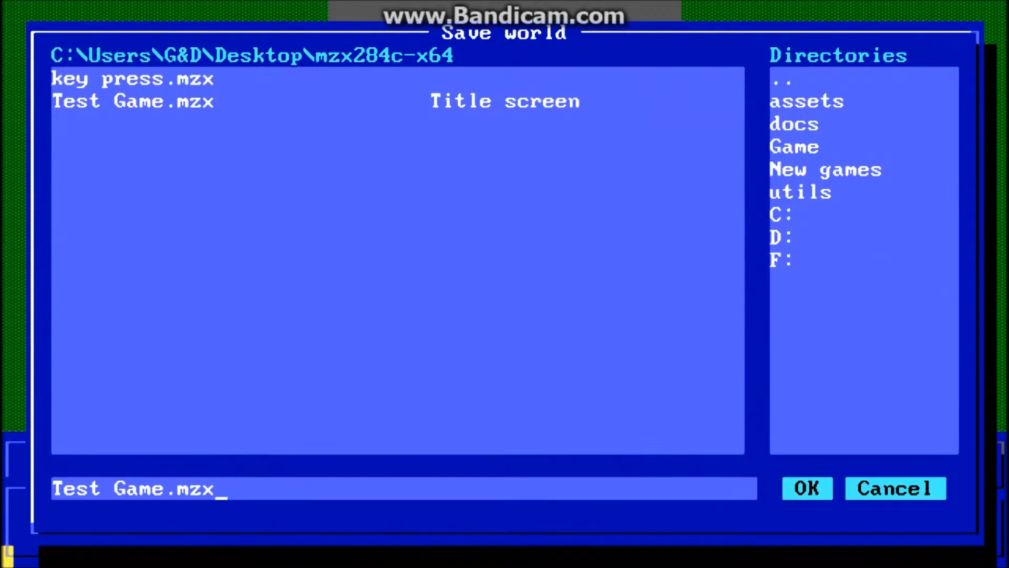
key(Return)
key(Return)
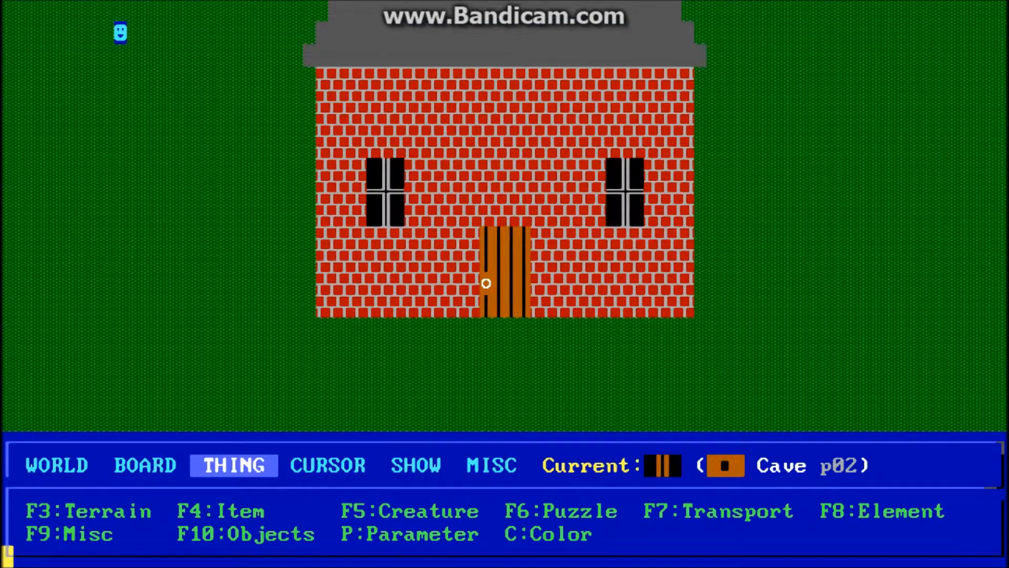
Test the world by walking the player around the house to the foot of the door and entering it
key(alt+t)
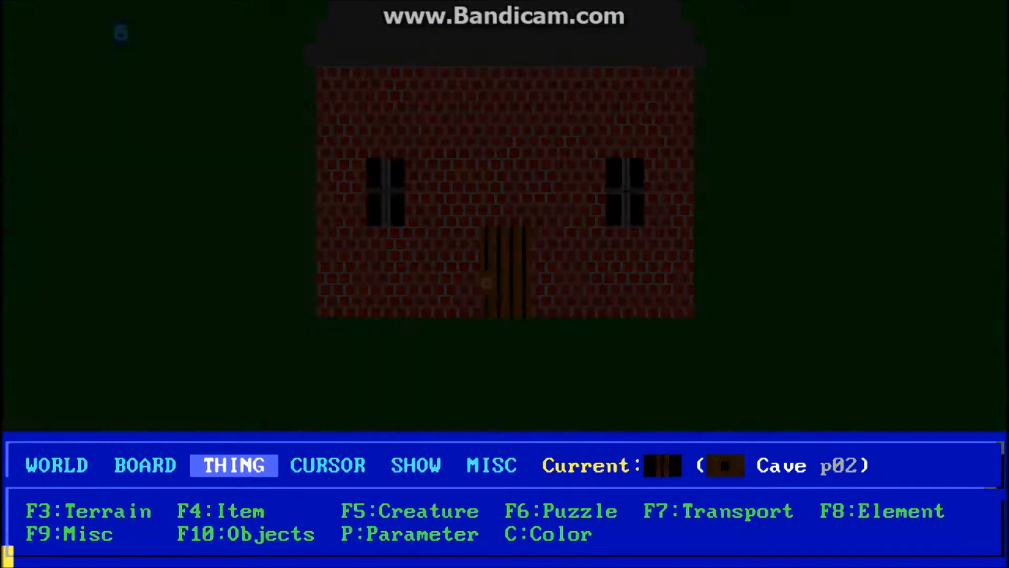
key(Right)
key(Right)
key(Right)
key(Right)
key(Right)
key(Right)
key(Right)
key(Right)
key(Right)
key(Right)
key(Right)
key(Down)
key(Down)
key(Down)
key(Down)
key(Down)
key(Down)
key(Down)
key(Down)
key(Down)
key(Down)
key(Down)
key(Down)
key(Down)
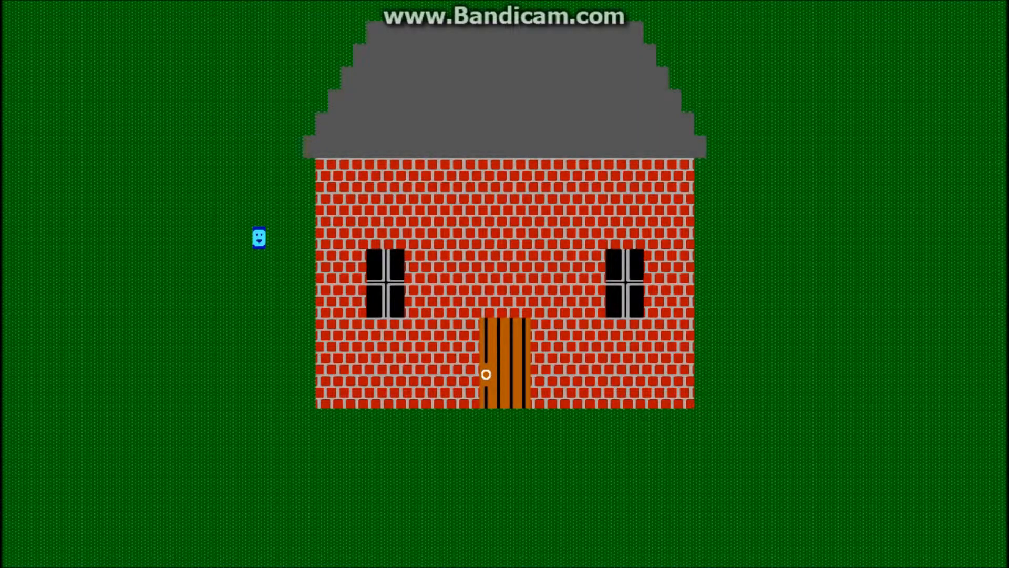
key(Right)
key(Right)
key(Right)
key(Right)
key(Right)
key(Right)
key(Right)
key(Right)
key(Right)
key(Right)
key(Right)
key(Right)
key(Right)
key(Right)
key(Right)
key(Right)
key(Right)
key(Right)
key(Right)
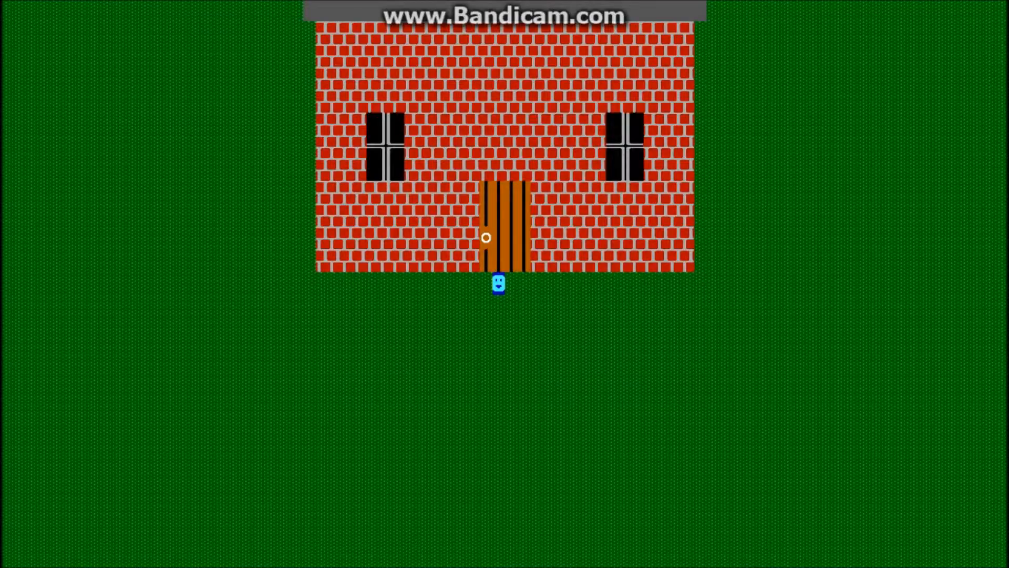
key(Up)
Walk the player around the empty destination board and on to its upper-left corner
key(Right)
key(Right)
key(Right)
key(Right)
key(Right)
key(Right)
key(Right)
key(Right)
key(Right)
key(Right)
key(Right)
key(Right)
key(Right)
key(Right)
key(Right)
key(Right)
key(Right)
key(Right)
key(Right)
key(Right)
key(Right)
key(Right)
key(Right)
key(Right)
key(Right)
key(Down)
key(Down)
key(Down)
key(Down)
key(Down)
key(Down)
key(Down)
key(Down)
key(Down)
key(Down)
key(Left)
key(Left)
key(Left)
key(Left)
key(Left)
key(Left)
key(Left)
key(Left)
key(Left)
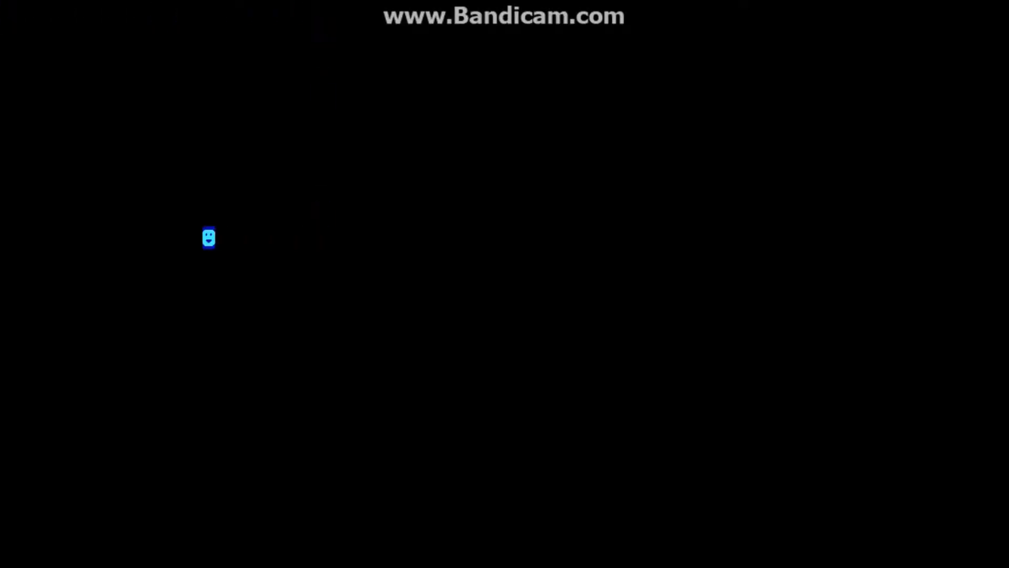
key(Left)
key(Left)
key(Left)
key(Left)
key(Left)
key(Left)
key(Left)
key(Left)
key(Left)
key(Left)
key(Up)
key(Up)
key(Up)
key(Up)
key(Up)
key(Up)
key(Up)
key(Up)
key(Up)
key(Left)
key(Left)
key(Left)
key(Left)
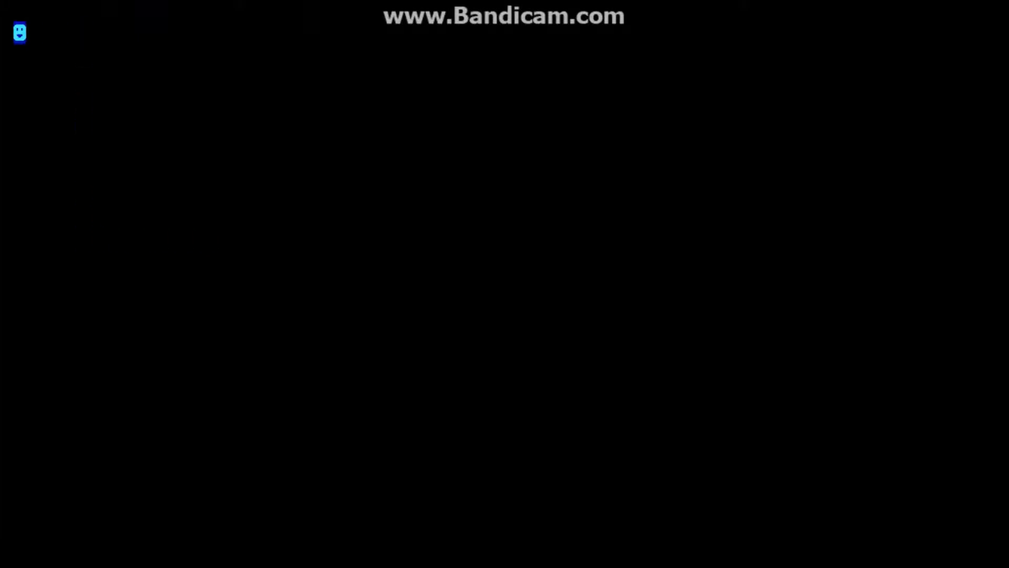
End the playtest and return to editing the house board
key(Escape)
key(Return)
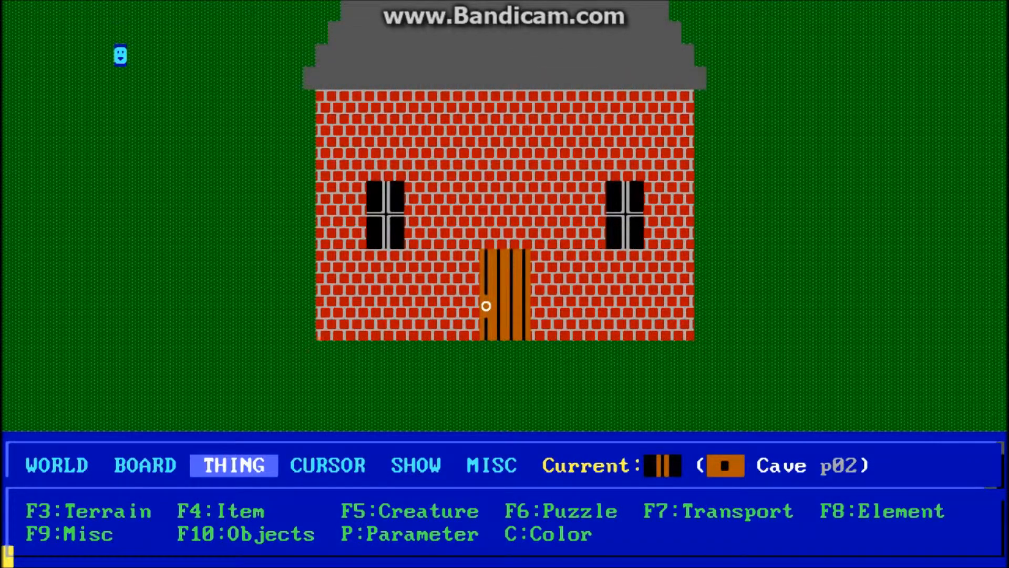
key(Right)
key(Right)
key(Right)
key(Right)
key(Right)
key(Right)
key(Right)
Export the house board as a board file (MZB) named board
key(alt+e)
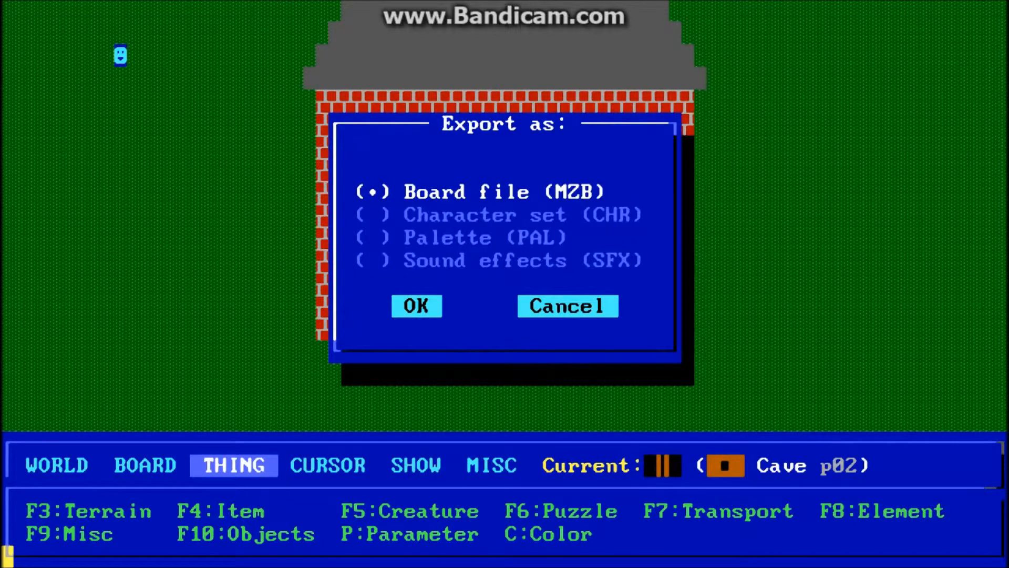
key(Down)
key(Down)
key(Up)
key(Up)
key(Tab)
key(Return)
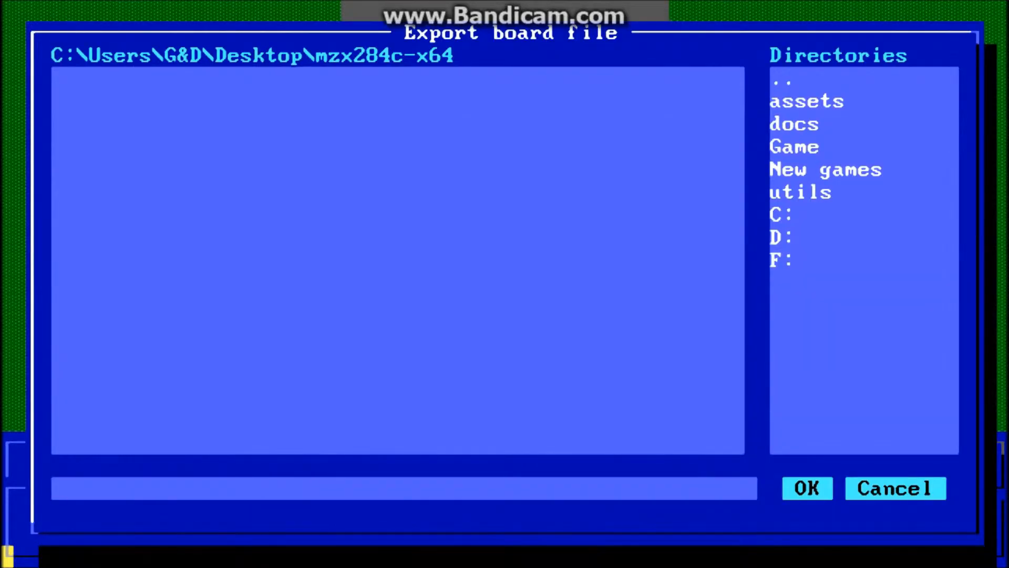
key(Tab)
text(boa)
key(BackSpace)
key(BackSpace)
text(a)
key(BackSpace)
text(oard)
key(Return)
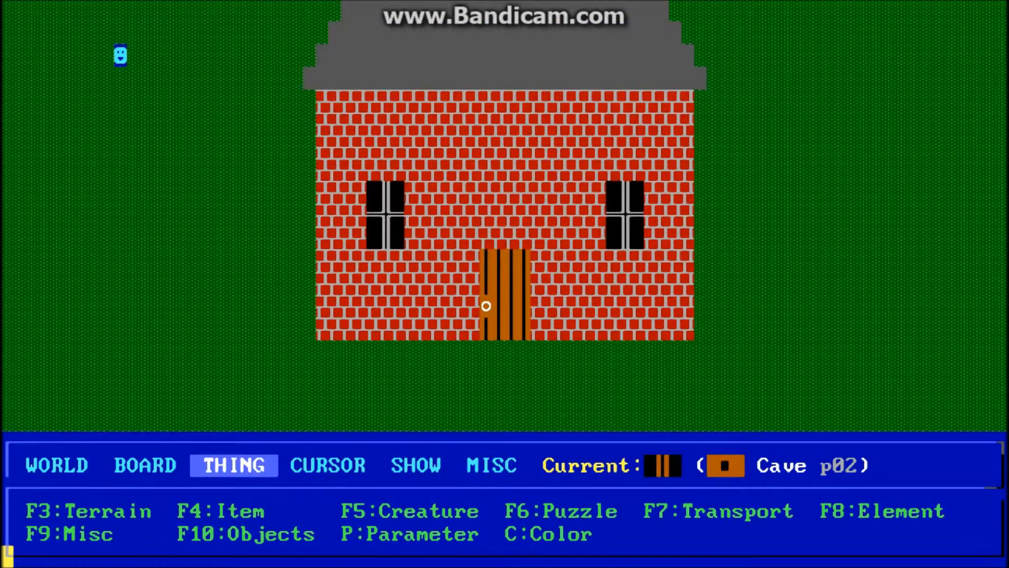
Open Board 2 and import the board file board.mzb into it
key(b)
key(Down)
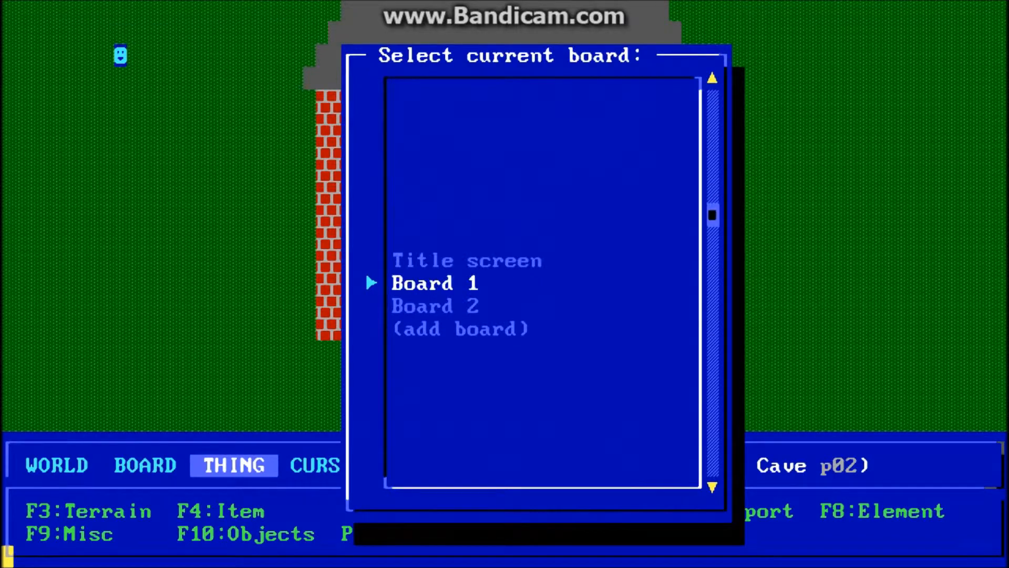
key(Down)
key(Return)
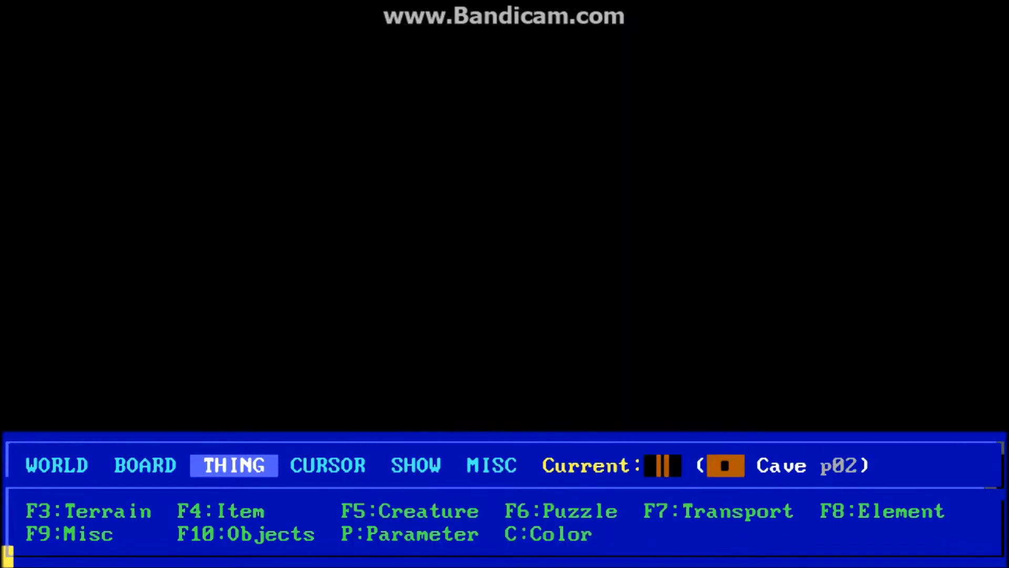
key(alt+i)
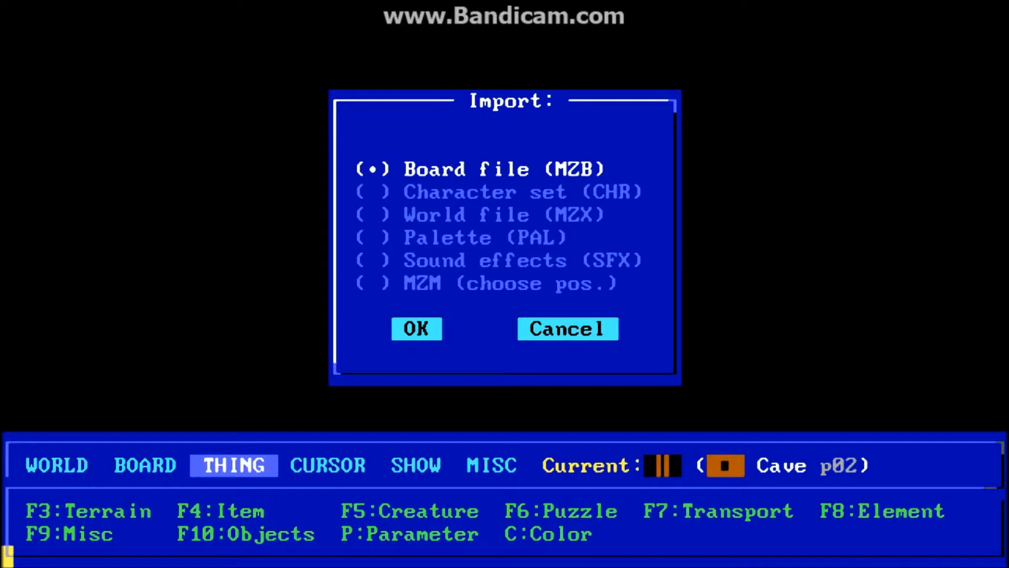
key(Tab)
key(Return)
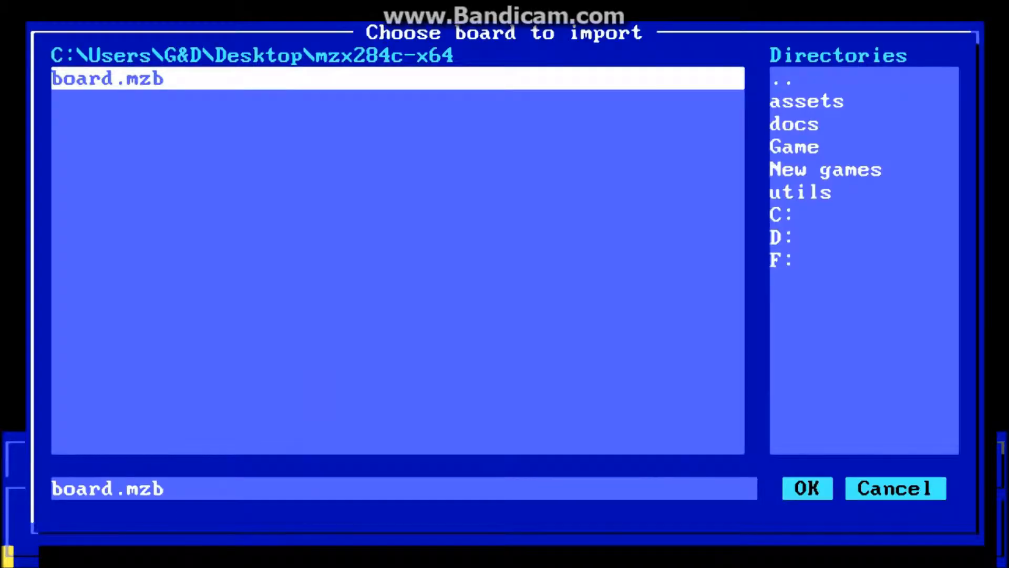
key(Return)
Look over the imported board around the roof, the brick wall and the grass beside the house
key(Up)
key(Up)
key(Up)
key(Up)
key(Up)
key(Up)
key(Up)
key(Up)
key(Up)
key(Up)
key(Up)
key(Up)
key(Up)
key(Up)
key(Up)
key(Up)
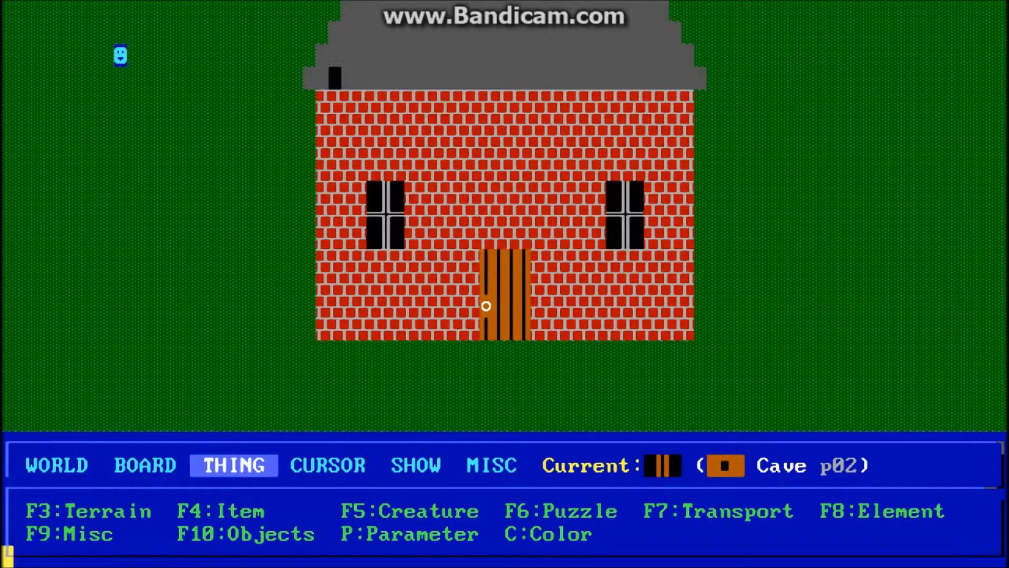
key(Left)
key(Left)
key(Left)
key(Left)
key(Left)
key(Left)
key(Left)
key(Left)
key(Left)
key(Down)
key(Down)
key(Down)
key(Down)
key(Down)
key(Down)
key(Down)
key(Down)
key(Down)
key(Down)
key(Down)
key(Down)
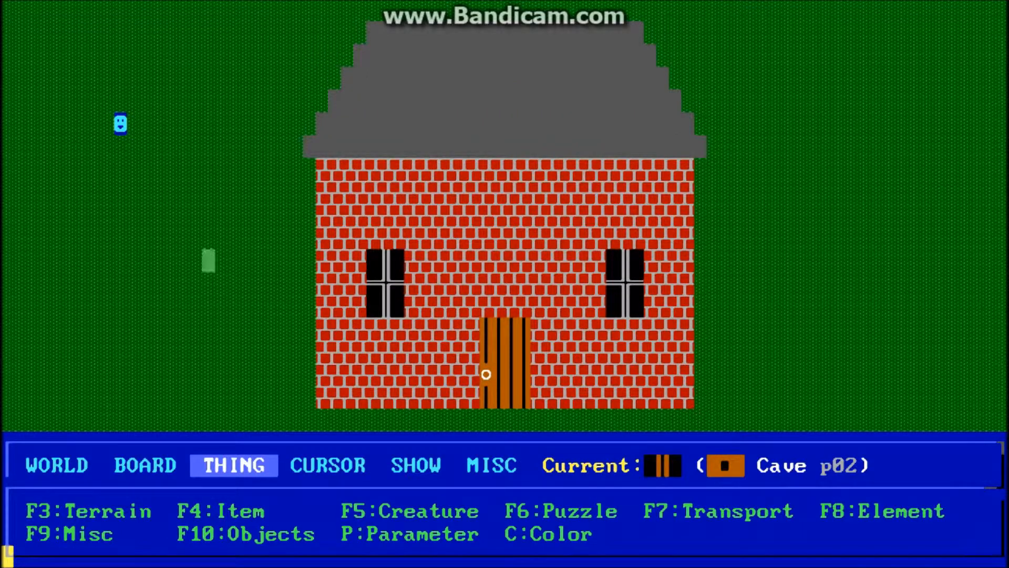
Check the imported board's settings and compare it with the other boards in the world's board list
key(i)
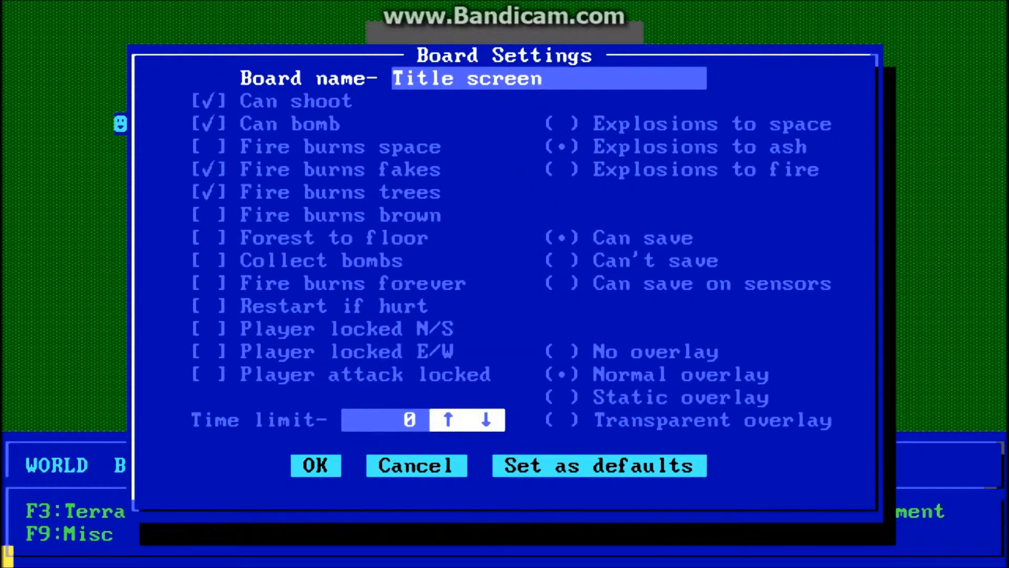
key(Escape)
key(b)
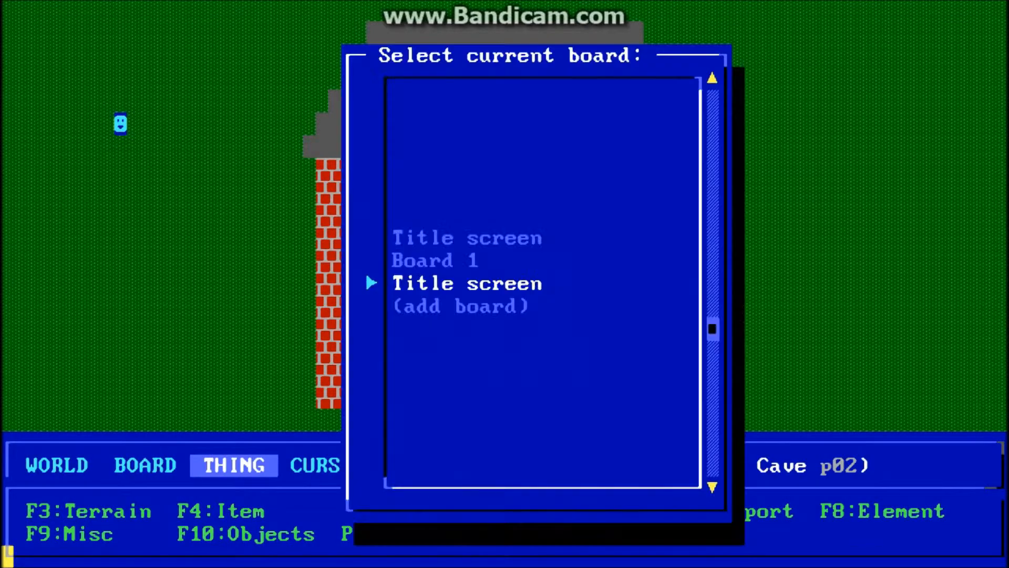
key(Return)
key(b)
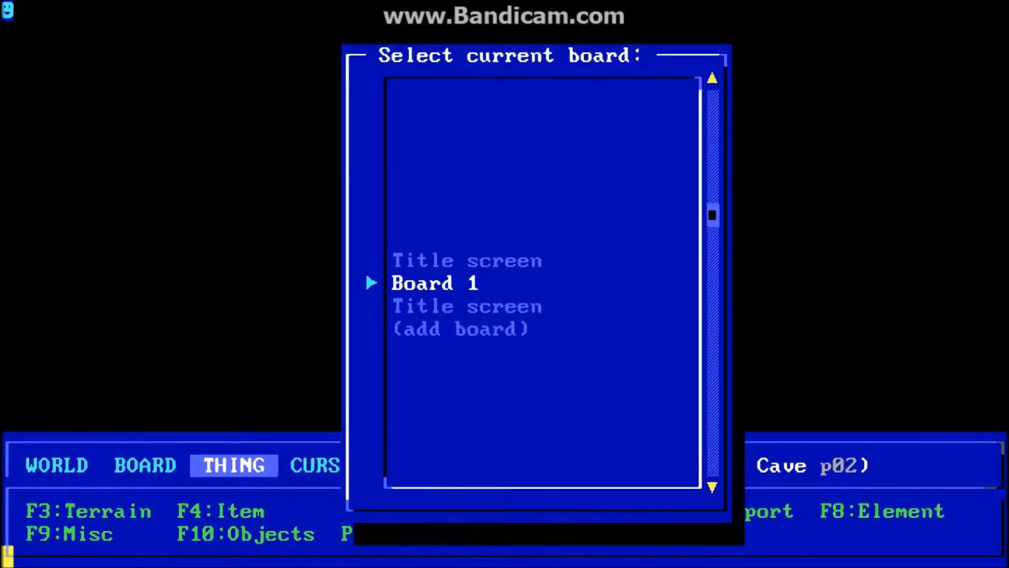
key(Up)
key(Return)
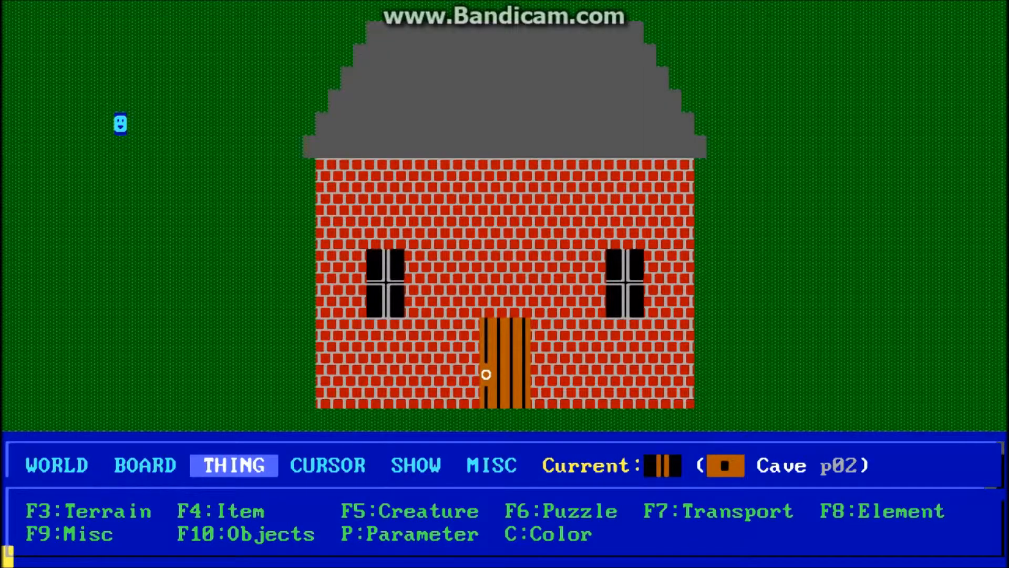
key(b)
key(Down)
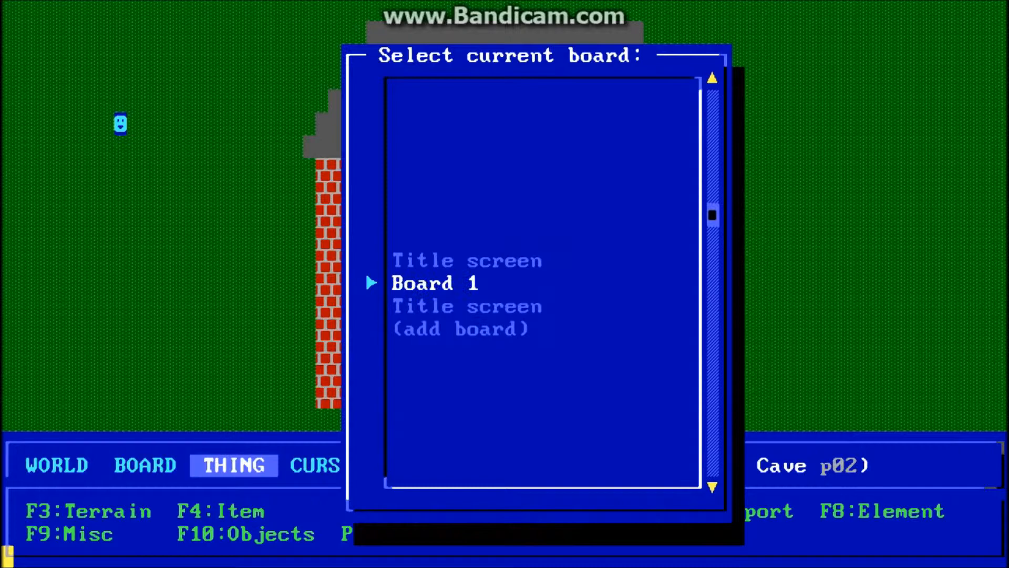
key(Down)
key(Return)
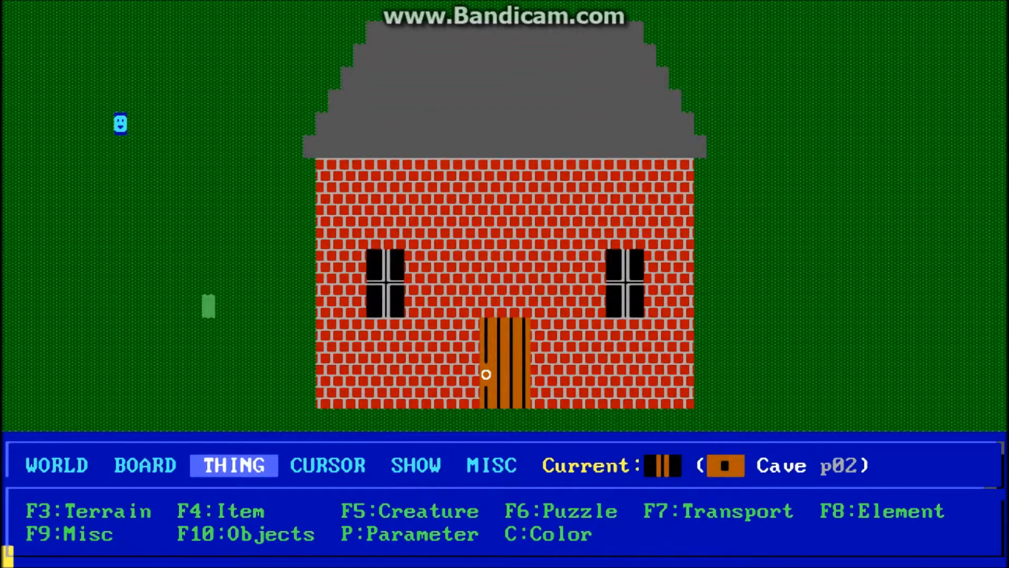
Rename the imported board to board 2 in its board settings
key(i)
key(BackSpace)
key(BackSpace)
key(BackSpace)
key(BackSpace)
key(BackSpace)
key(BackSpace)
key(BackSpace)
key(BackSpace)
key(BackSpace)
key(BackSpace)
key(BackSpace)
key(BackSpace)
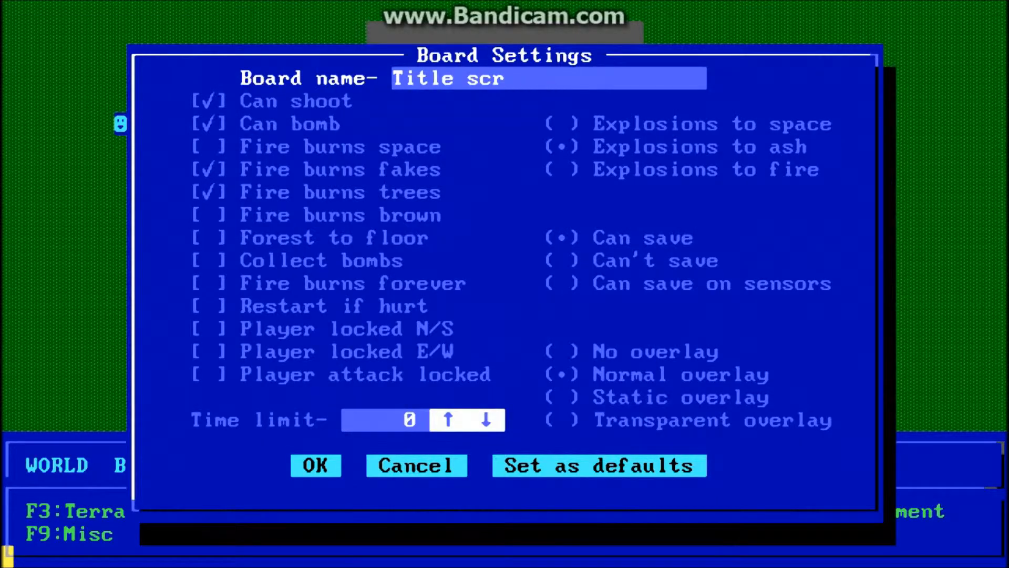
text(board 2)
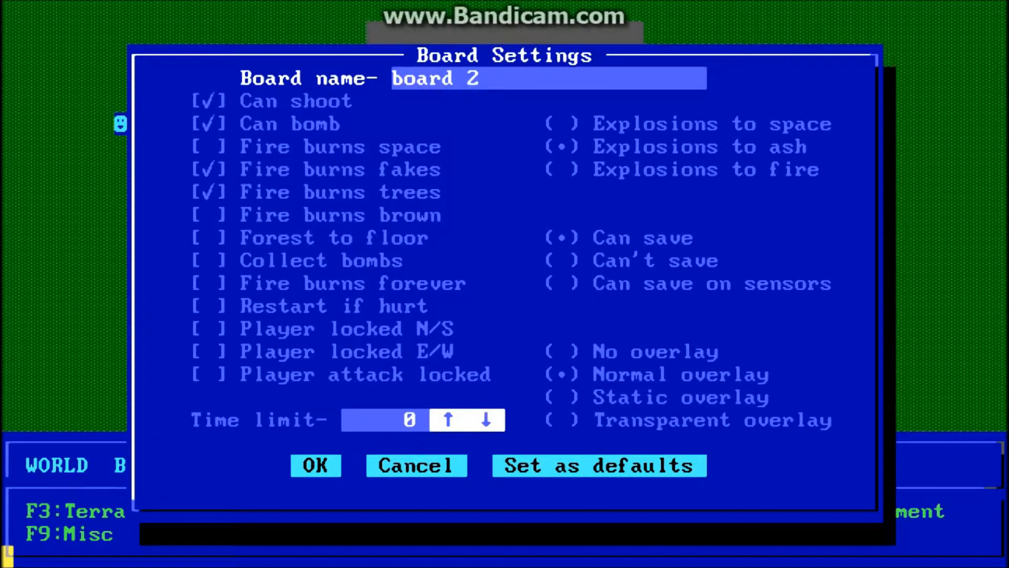
click(310, 465)
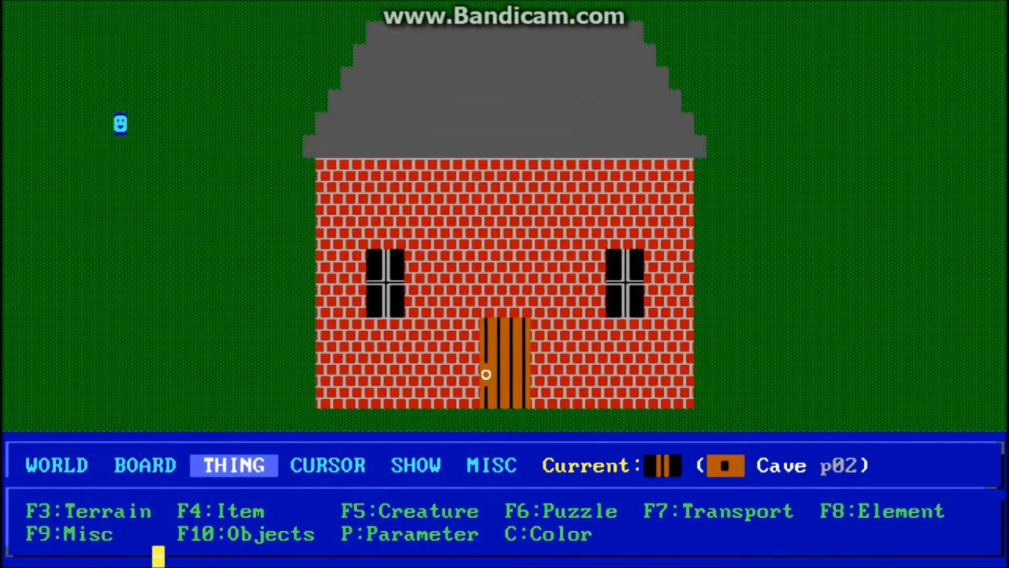
key(Right)
key(Right)
key(Right)
key(Right)
key(Right)
key(Right)
key(Right)
key(Right)
key(Right)
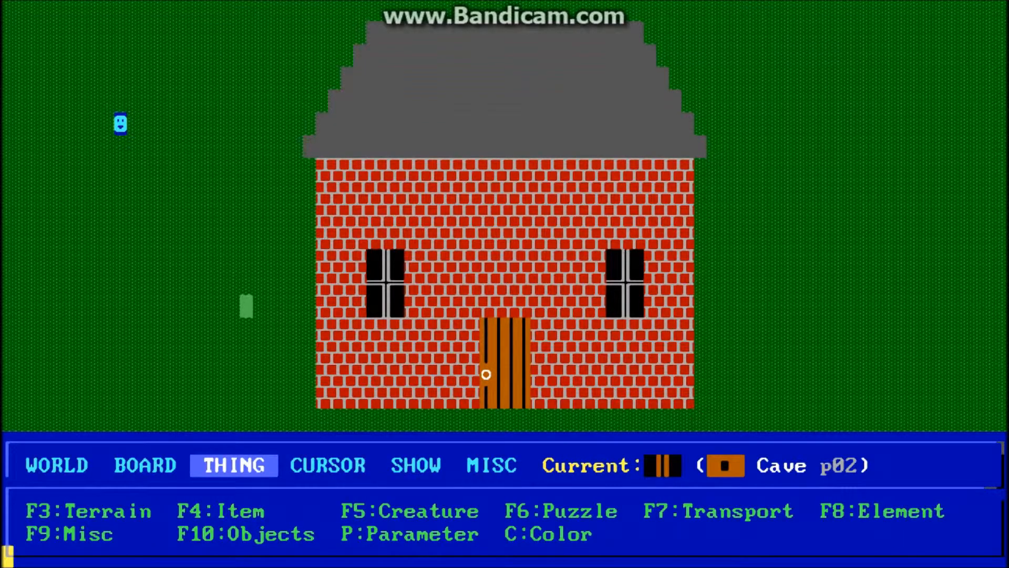
key(Down)
key(Down)
key(Down)
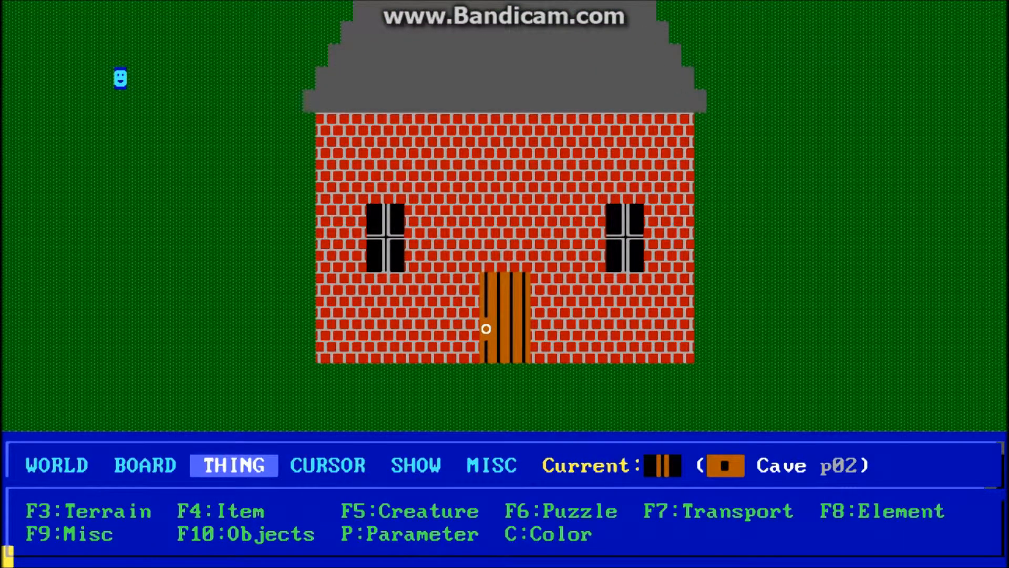
key(Left)
key(Left)
key(Left)
key(Left)
key(Left)
key(Left)
key(Left)
key(Left)
key(Right)
key(Right)
key(Right)
key(Right)
key(Right)
key(Right)
key(Right)
key(Right)
Pick up Space as the drawing element and draw a vertical line up the house wall, one column inside its left edge
key(Insert)
key(Tab)
key(Up)
key(Up)
key(Up)
key(Up)
key(Up)
key(Up)
key(Up)
key(Up)
key(Up)
key(Up)
key(Up)
key(Up)
key(Up)
key(Up)
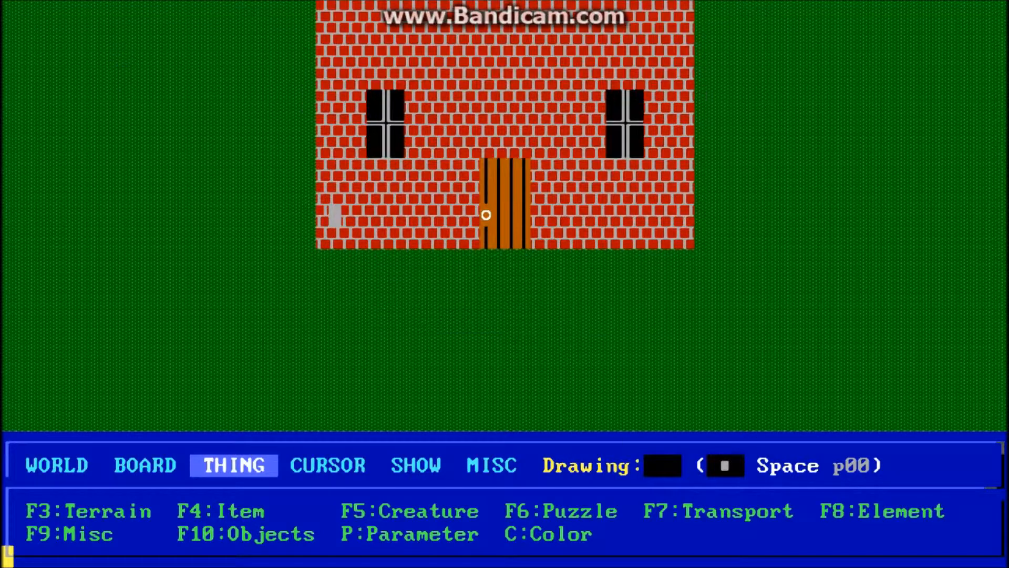
key(Up)
key(Up)
Draw a horizontal line of Space along the wall's top row, directly beneath the roof, towards the right edge
key(Right)
key(Right)
key(Right)
key(Right)
key(Right)
key(Right)
key(Right)
key(Right)
key(Right)
key(Right)
key(Right)
key(Right)
key(Right)
key(Right)
key(Right)
key(Right)
key(Right)
key(Right)
key(Right)
key(Right)
key(Right)
key(Right)
key(Right)
key(Right)
key(Right)
key(Right)
key(Right)
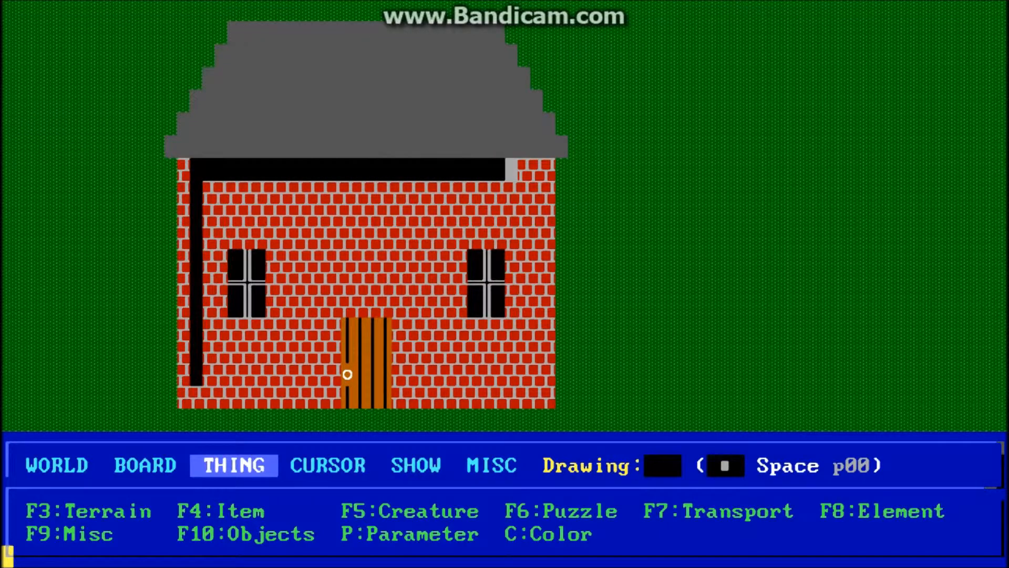
Draw a vertical line of Space down the wall, one column inside its right edge, ending above the bottom brick row
key(Down)
key(Down)
key(Down)
key(Down)
key(Down)
key(Down)
key(Down)
key(Down)
key(Down)
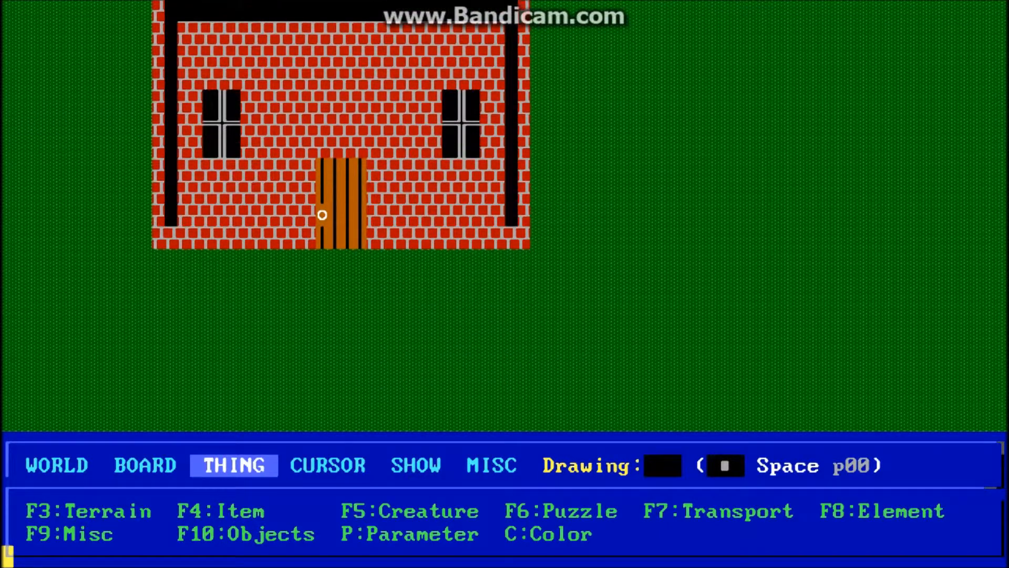
Close the outline with a line of Space just above the bottom brick row, across the door, and stop drawing
key(Left)
key(Left)
key(Left)
key(Left)
key(Left)
key(Left)
key(Left)
key(Left)
key(Left)
key(Left)
key(Left)
key(Left)
key(Left)
key(Left)
key(Left)
key(Left)
key(Left)
key(Left)
key(Left)
key(Left)
key(Left)
key(Left)
key(Tab)
Fill the bricks inside the outline with Space
key(Up)
key(Right)
key(f)
Clear the left window's leftover frame with Space
key(Right)
key(Up)
key(Up)
key(Right)
key(Up)
key(Up)
key(Down)
key(Right)
key(Right)
key(Right)
key(Right)
key(Right)
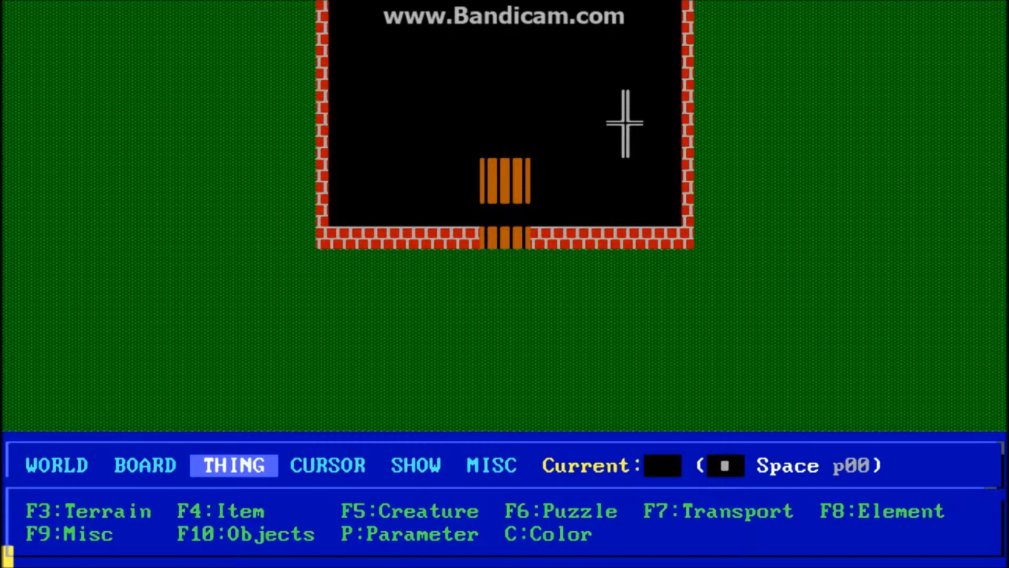
Clear the door planks above the bottom brick row and the right window's leftover frame with Space
key(Right)
key(Right)
key(Right)
key(Right)
key(Right)
key(Right)
key(Right)
key(Right)
key(Right)
key(Up)
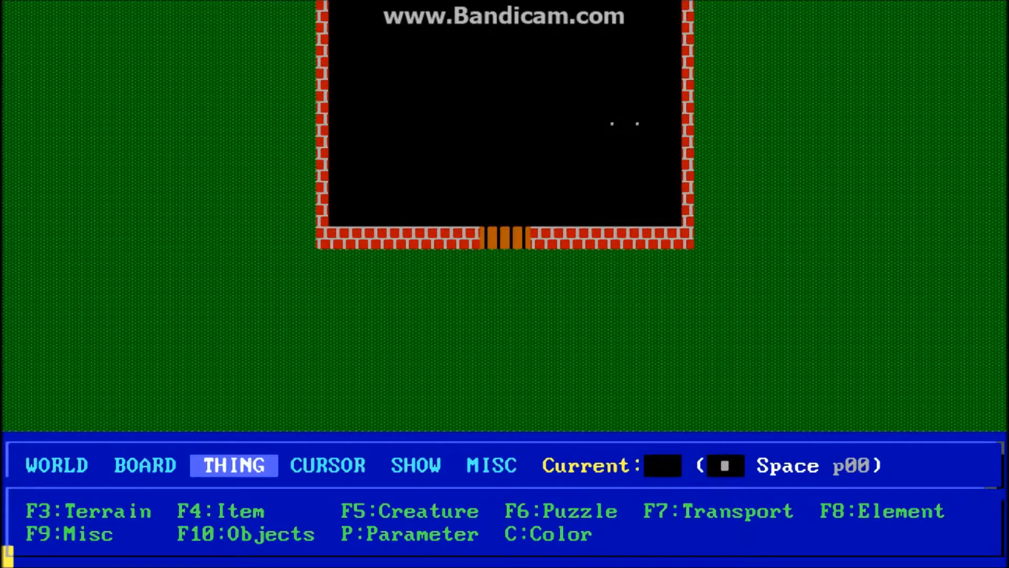
key(Left)
key(Left)
key(Left)
key(Left)
key(Left)
key(Left)
key(Left)
key(Up)
Place the Player inside the emptied house, just above the door opening
key(Down)
key(Down)
key(Down)
key(Down)
key(F10)
key(Down)
key(Down)
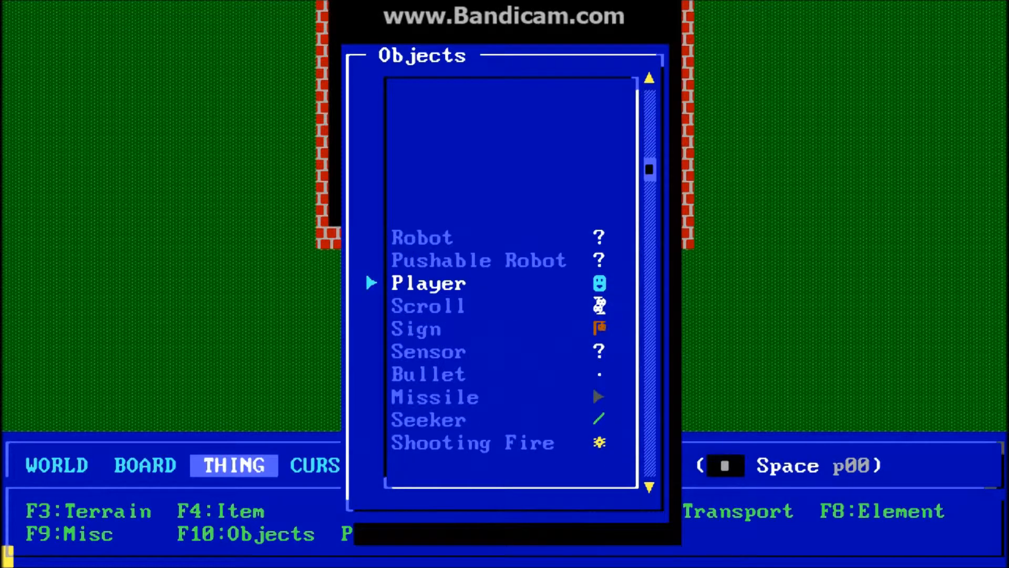
key(Return)
Erase one grass cell left of the house, pick up Space from it and flood-fill the surrounding grass with Space
key(Up)
key(Up)
key(Up)
key(Up)
key(Up)
key(Up)
key(Left)
key(Left)
key(Left)
key(Left)
key(Left)
key(Left)
key(Left)
key(Left)
key(Left)
key(Left)
key(Left)
key(Left)
key(Left)
key(Left)
key(Left)
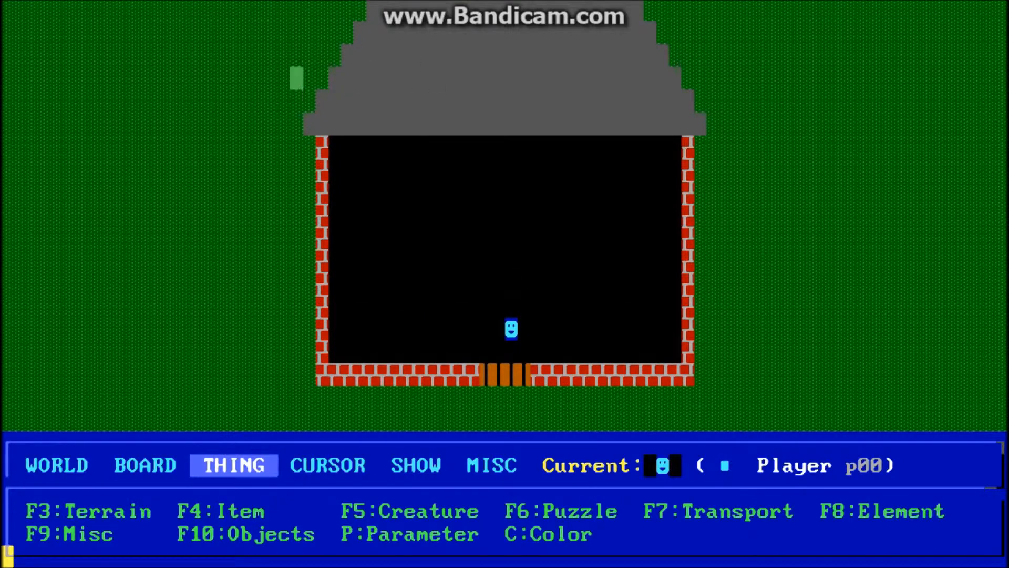
key(Left)
key(Left)
key(Left)
key(Left)
key(Left)
key(Left)
key(Up)
key(Up)
key(Up)
key(Up)
key(Down)
key(Down)
key(Down)
key(Down)
key(Down)
key(Down)
key(Down)
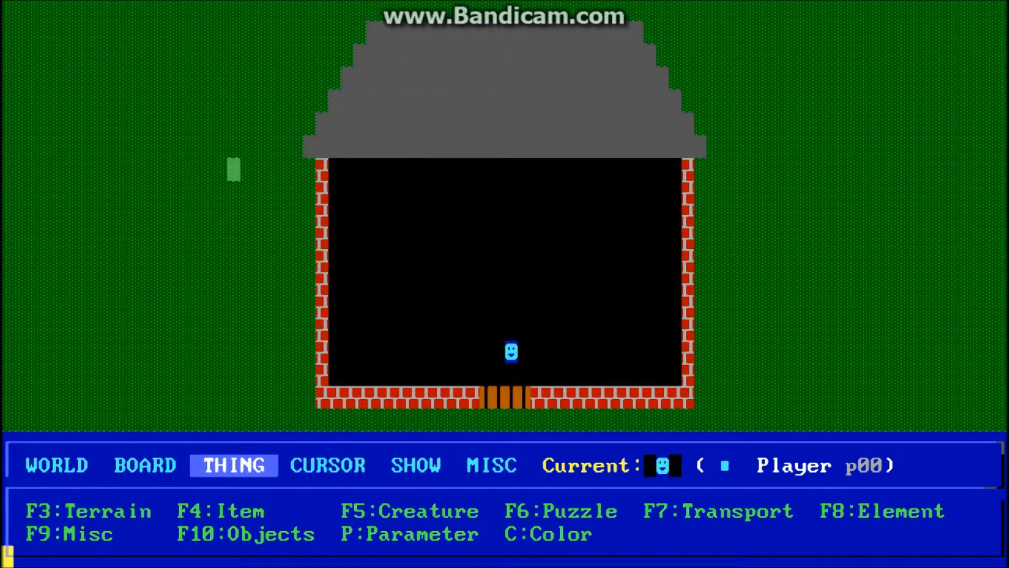
key(Down)
key(Down)
key(Down)
key(Down)
key(Down)
key(Down)
key(Down)
key(Down)
key(Down)
key(Down)
key(Down)
key(Down)
key(Up)
key(Up)
key(Up)
key(Up)
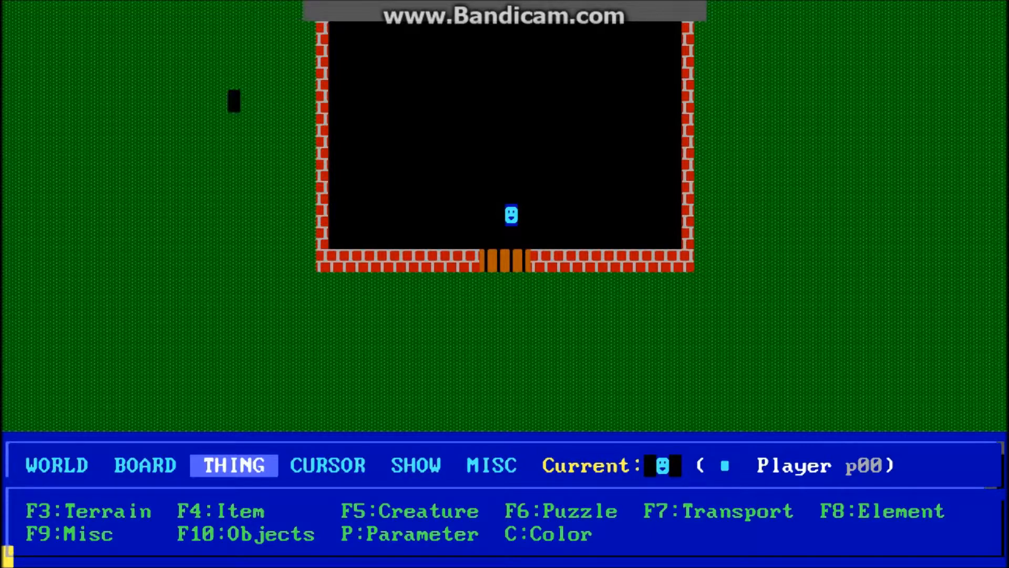
key(Insert)
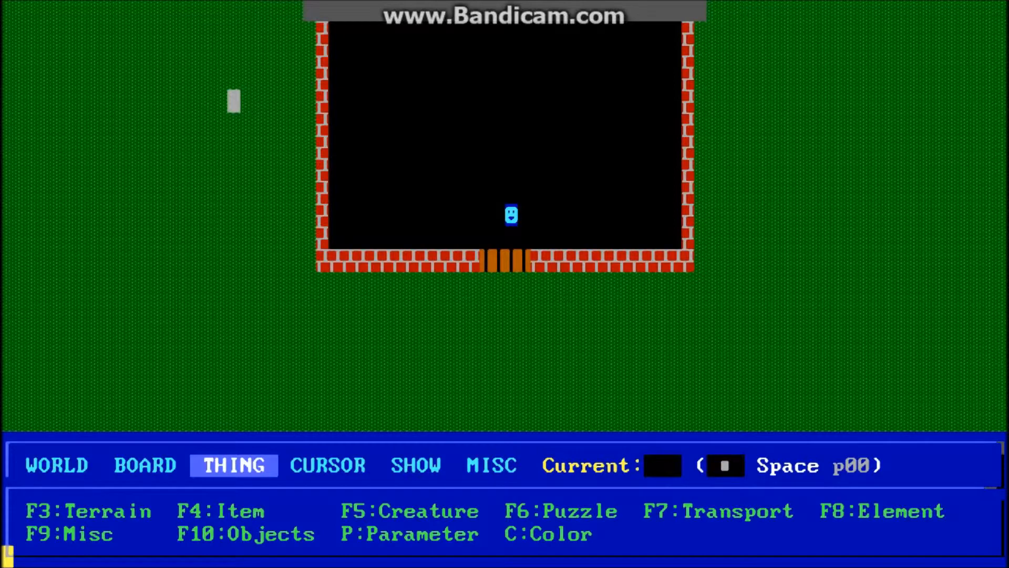
key(Up)
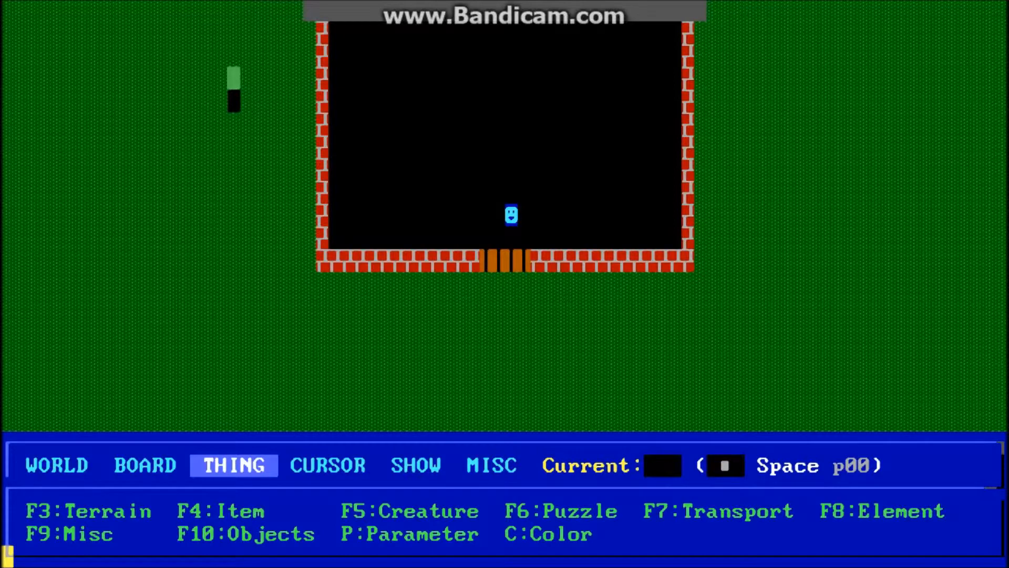
key(f)
Pick up the Cave from the house's door planks and set its destination board to Board 1
key(Up)
key(Up)
key(Up)
key(Up)
key(Up)
key(Up)
key(Up)
key(Right)
key(Right)
key(Right)
key(Right)
key(Right)
key(Right)
key(Right)
key(Right)
key(Right)
key(Right)
key(Right)
key(Right)
key(Right)
key(Right)
key(Right)
key(Right)
key(Right)
key(Right)
key(Right)
key(Right)
key(Right)
key(Right)
key(Right)
key(Down)
key(Down)
key(Down)
key(Down)
key(Down)
key(Down)
key(Down)
key(Down)
key(Down)
key(Down)
key(Down)
key(Down)
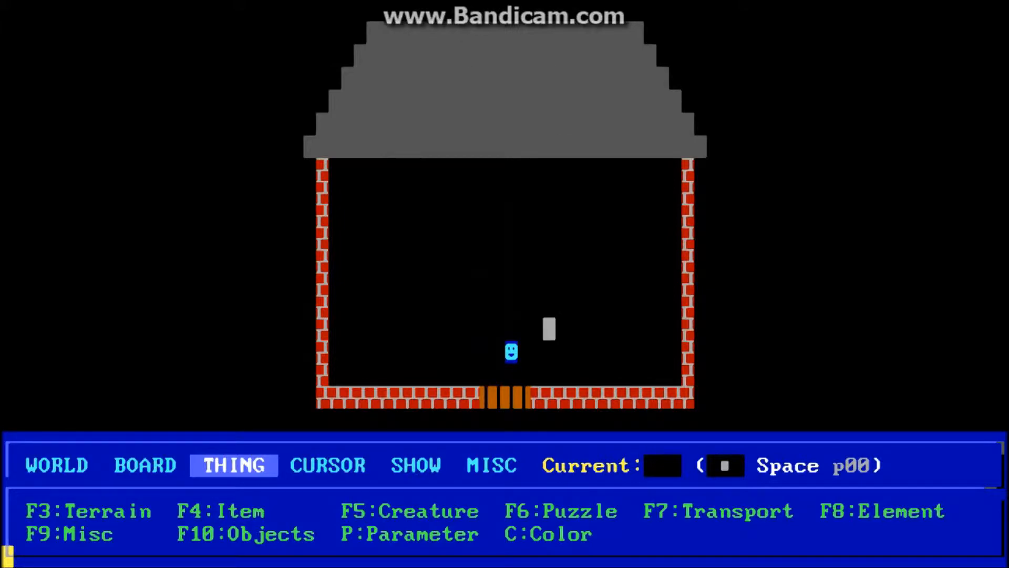
key(Down)
key(Down)
key(Down)
key(Left)
key(Left)
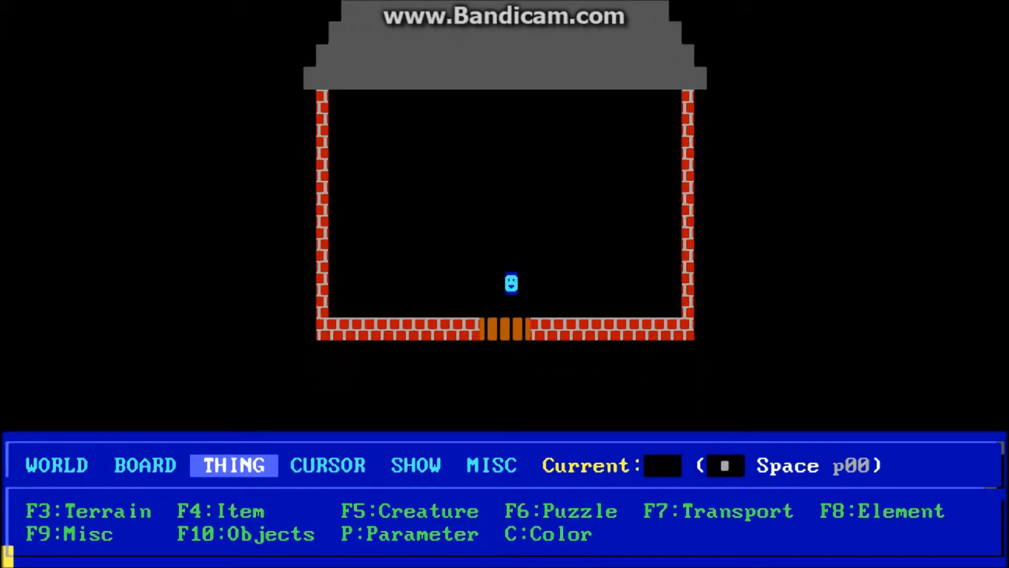
key(Return)
key(Return)
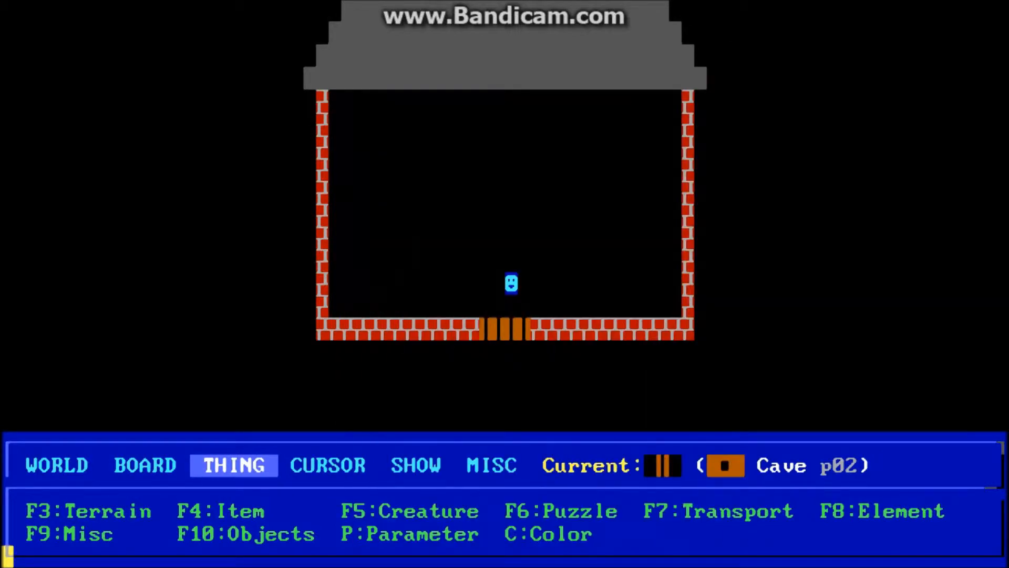
key(Return)
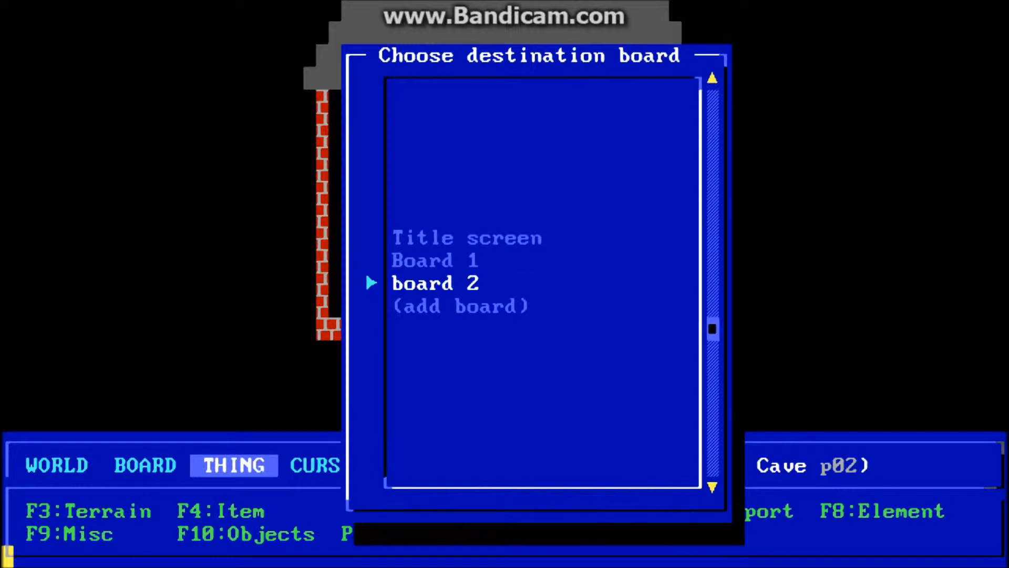
key(Up)
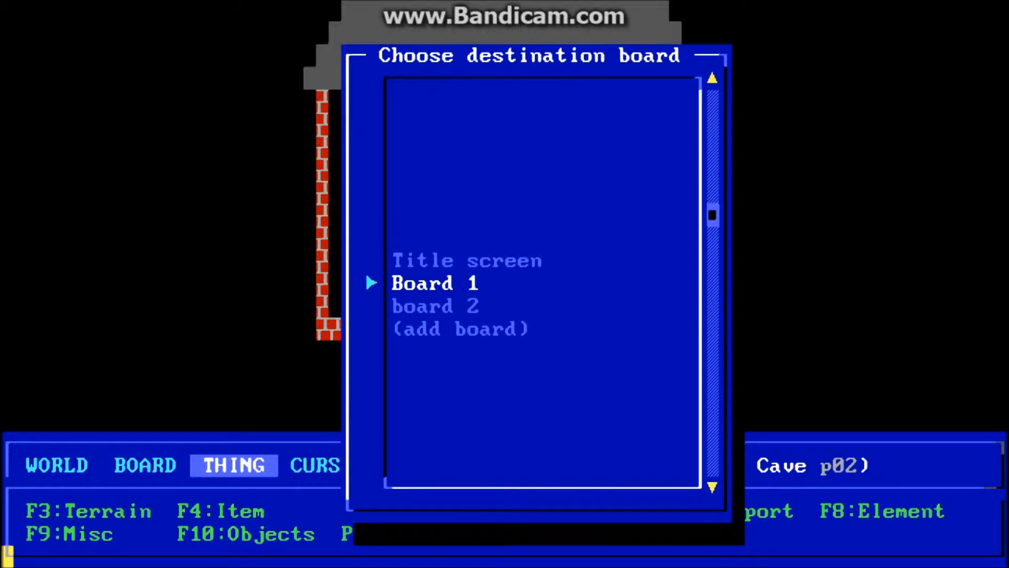
key(Up)
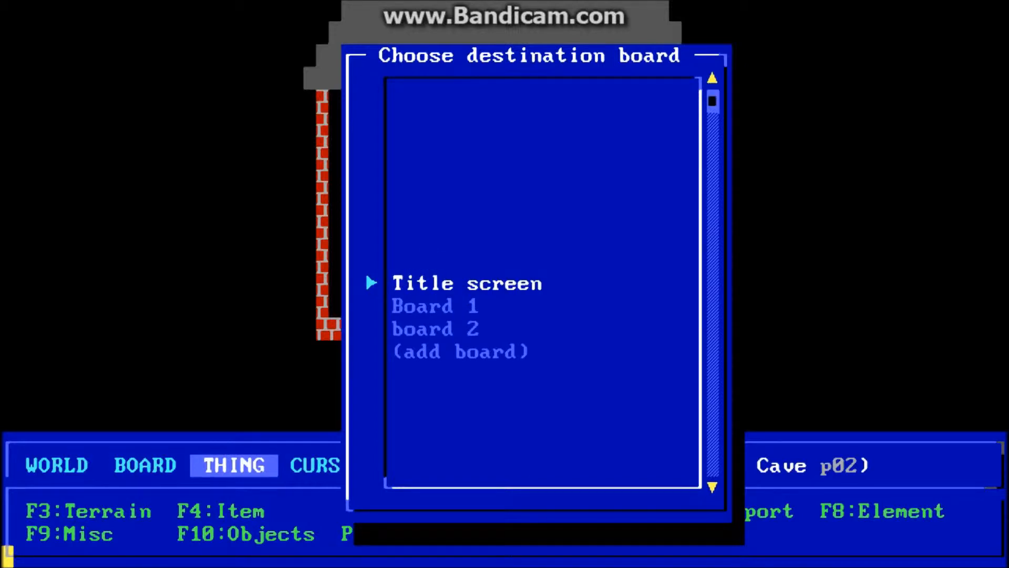
key(Down)
key(Up)
key(Down)
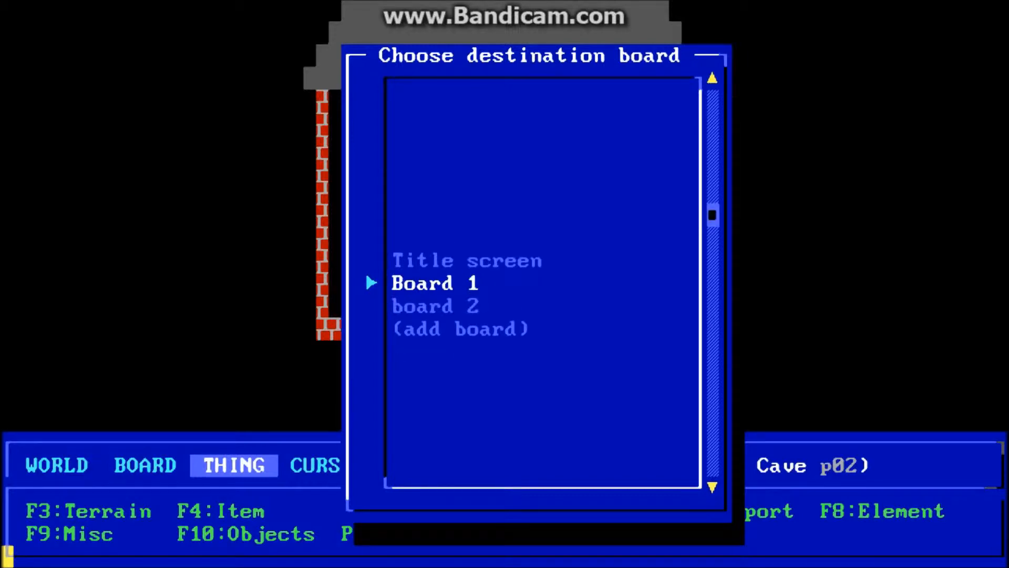
key(Return)
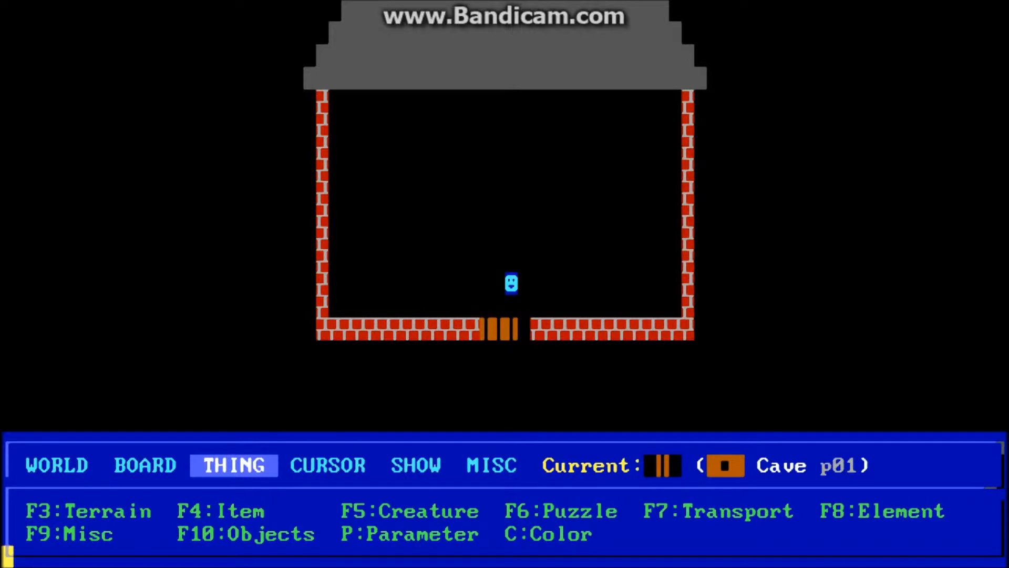
Apply the Board 1 destination to the remaining Cave planks of the door
key(p)
key(Return)
key(Left)
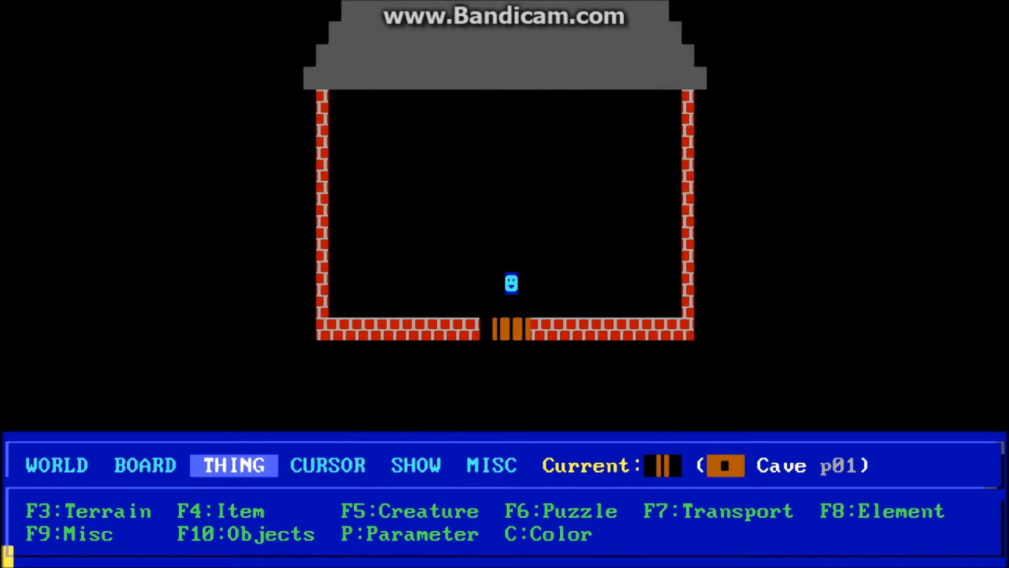
key(Down)
key(Up)
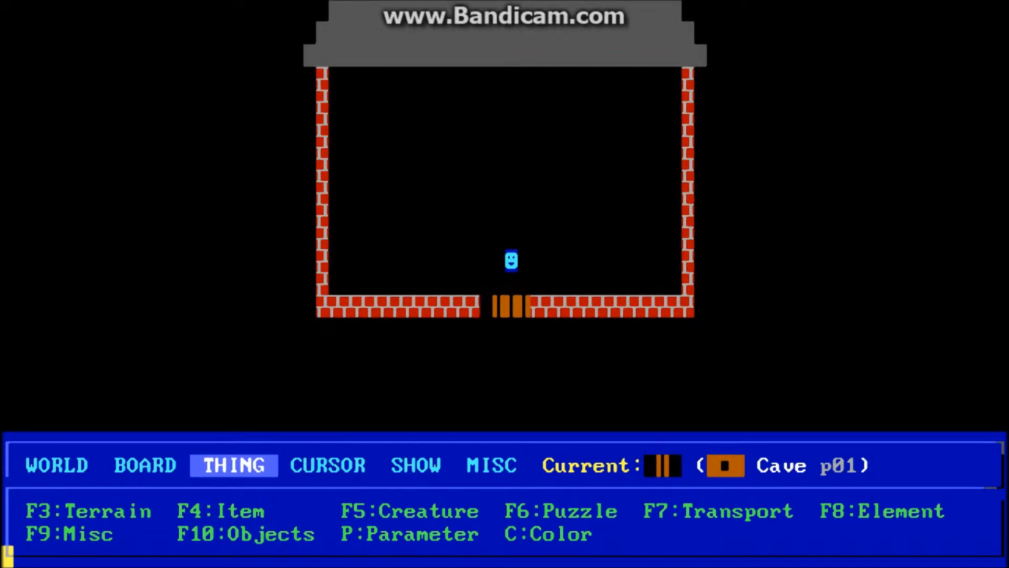
key(Right)
key(Down)
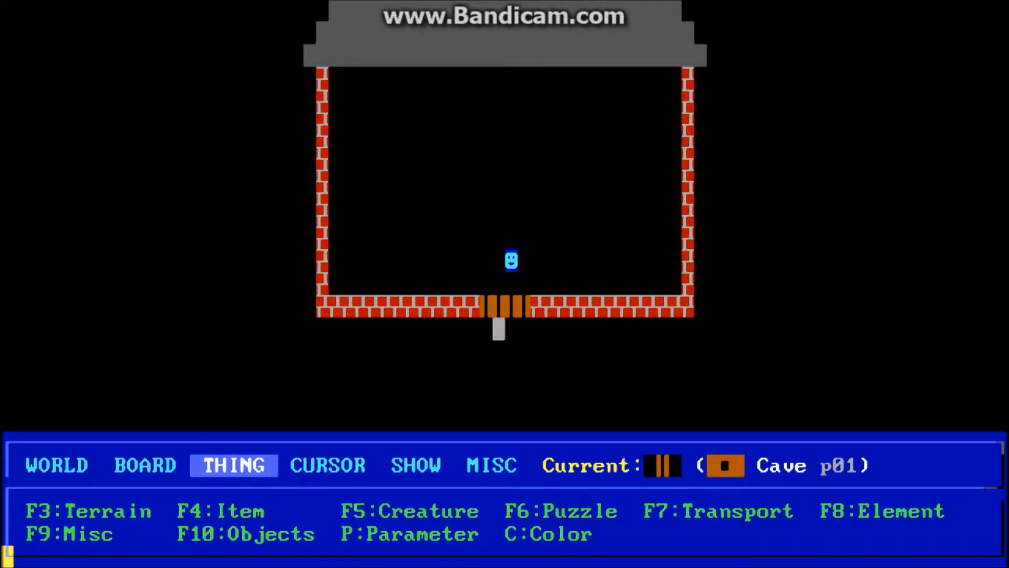
key(Left)
key(Left)
key(Left)
key(Down)
key(Down)
key(Down)
key(Left)
key(Up)
key(Right)
key(Right)
key(Right)
key(Right)
key(Right)
key(Up)
key(Up)
key(Right)
key(Left)
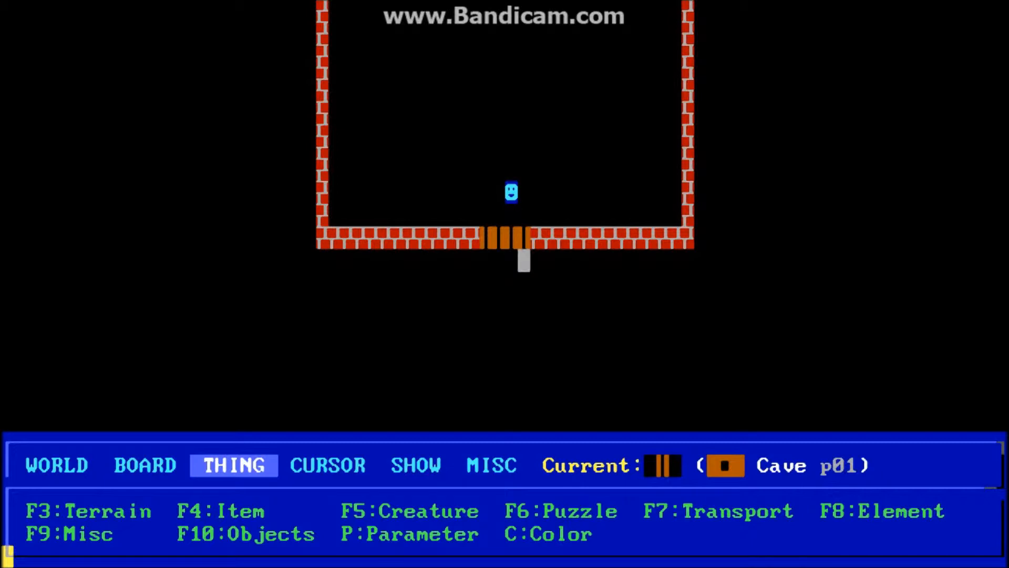
Choose Custom Block from the terrains as the current thing
key(F3)
key(Down)
key(Down)
key(Down)
key(Down)
key(Down)
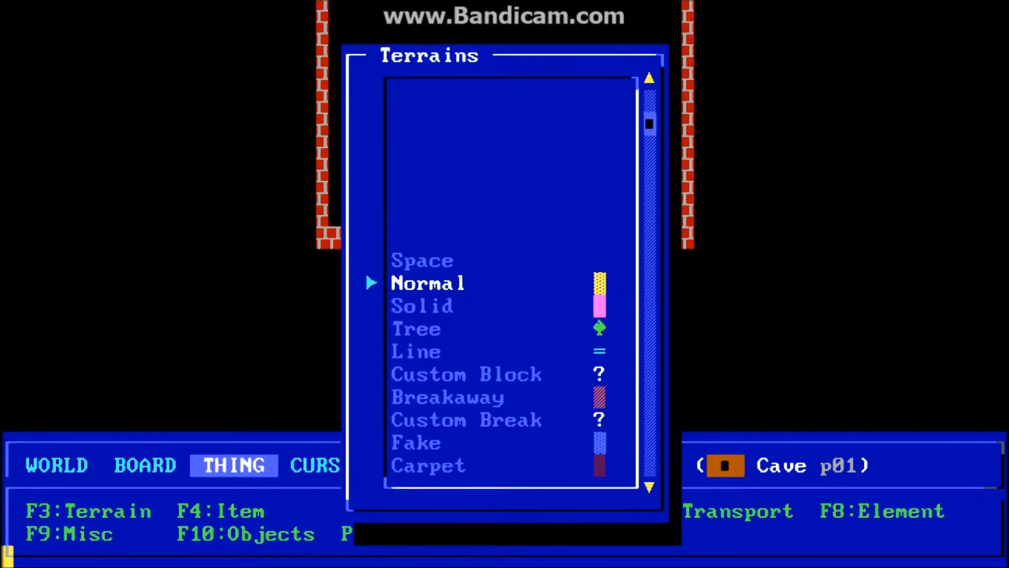
key(Return)
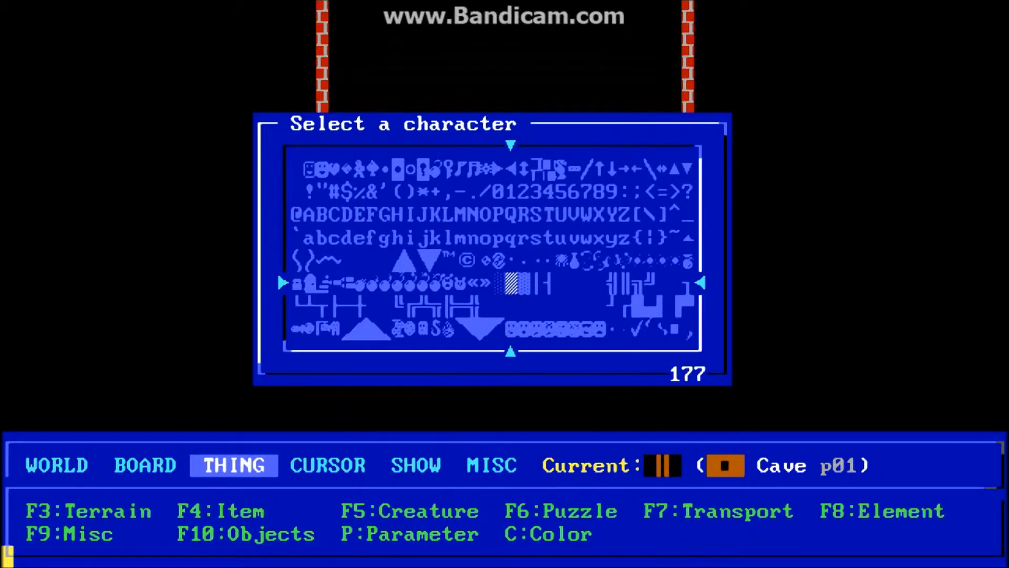
Look through the character set for an empty character and assign blank character 032 to the Custom Block
key(Left)
key(Left)
key(Left)
key(Left)
key(Left)
key(Left)
key(Left)
key(Left)
key(Left)
key(Left)
key(Left)
key(Left)
key(Left)
key(Left)
key(Left)
key(Left)
key(Left)
key(Up)
key(Up)
key(Up)
key(Up)
key(Up)
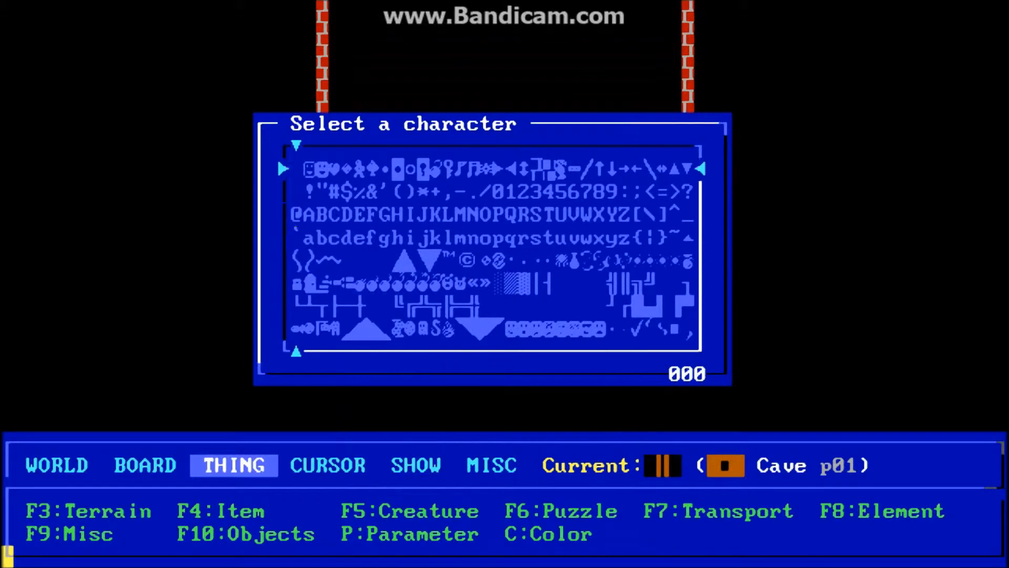
key(Right)
key(Right)
key(Right)
key(Right)
key(Right)
key(Right)
key(Down)
key(Down)
key(Down)
key(Down)
key(Left)
key(Left)
key(Left)
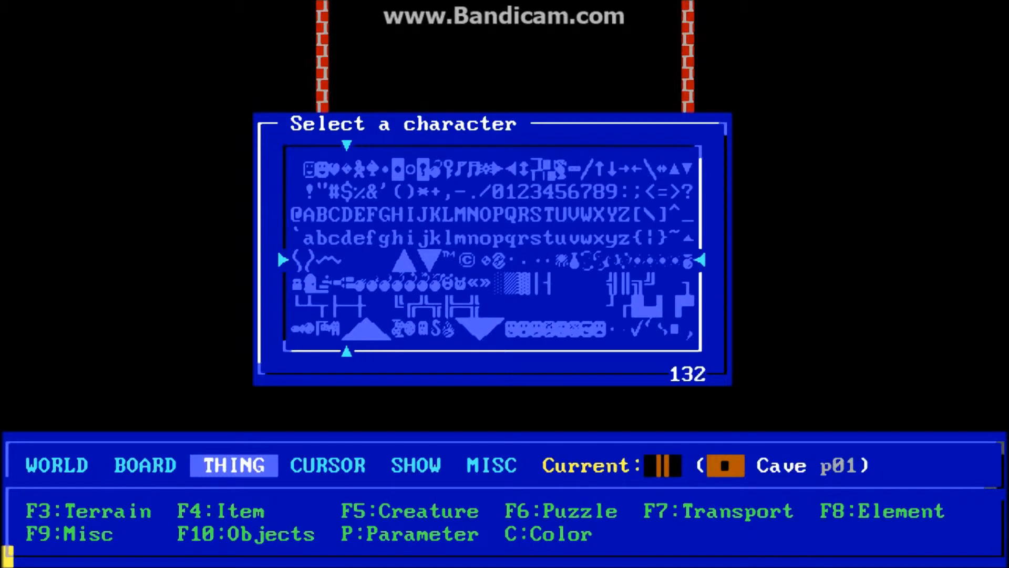
key(Right)
key(Left)
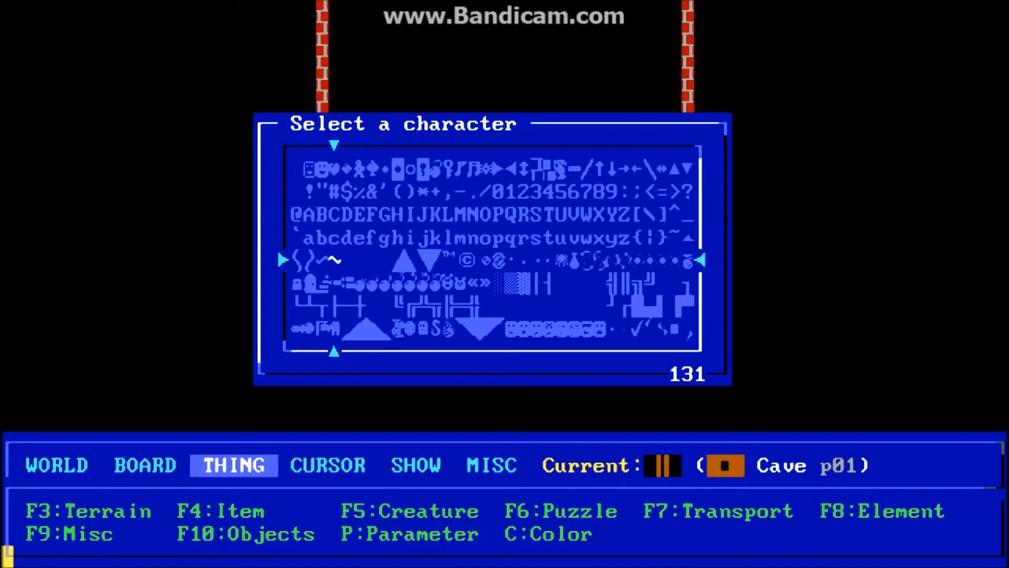
key(Left)
key(Left)
key(Up)
key(Up)
key(Up)
key(Left)
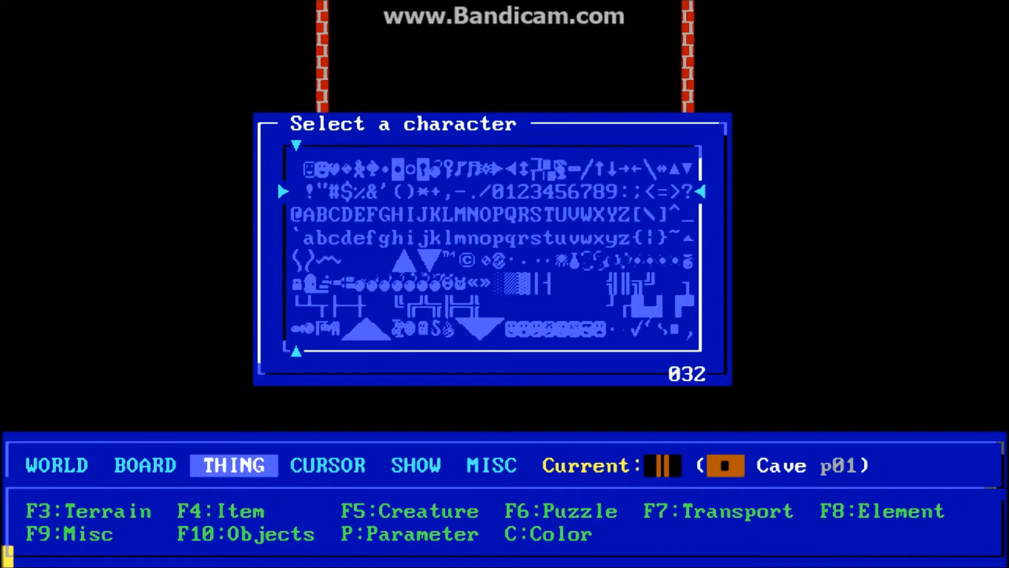
key(Up)
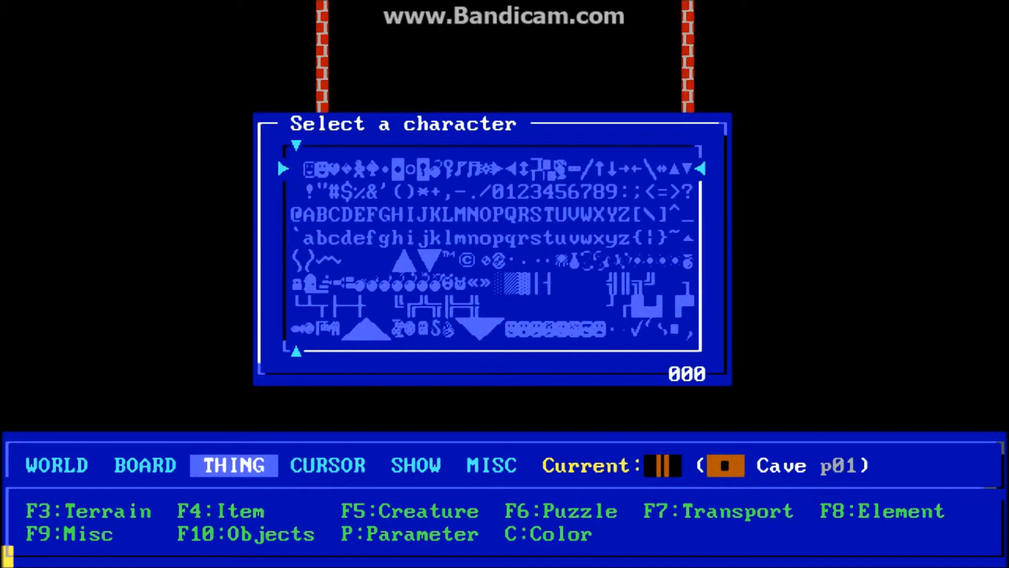
key(Down)
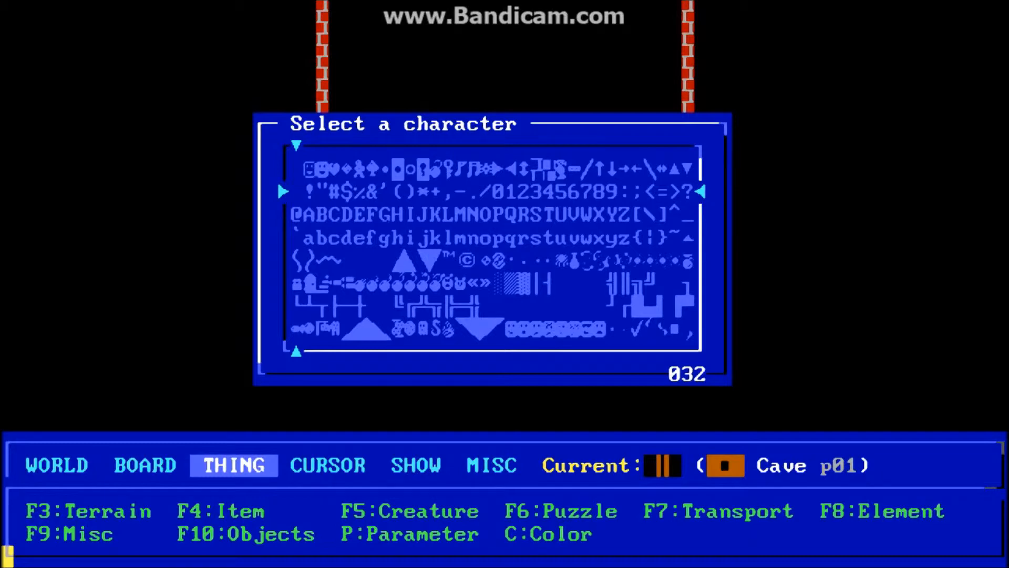
key(Return)
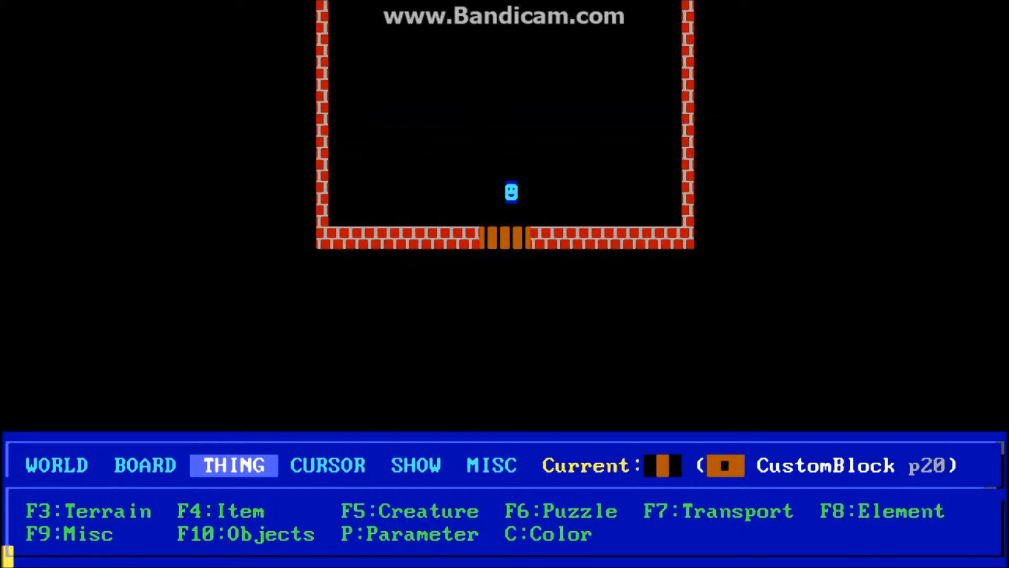
Set the Custom Block's color to 000, black on black
key(c)
key(Up)
key(Up)
key(Up)
key(Up)
key(Up)
key(Up)
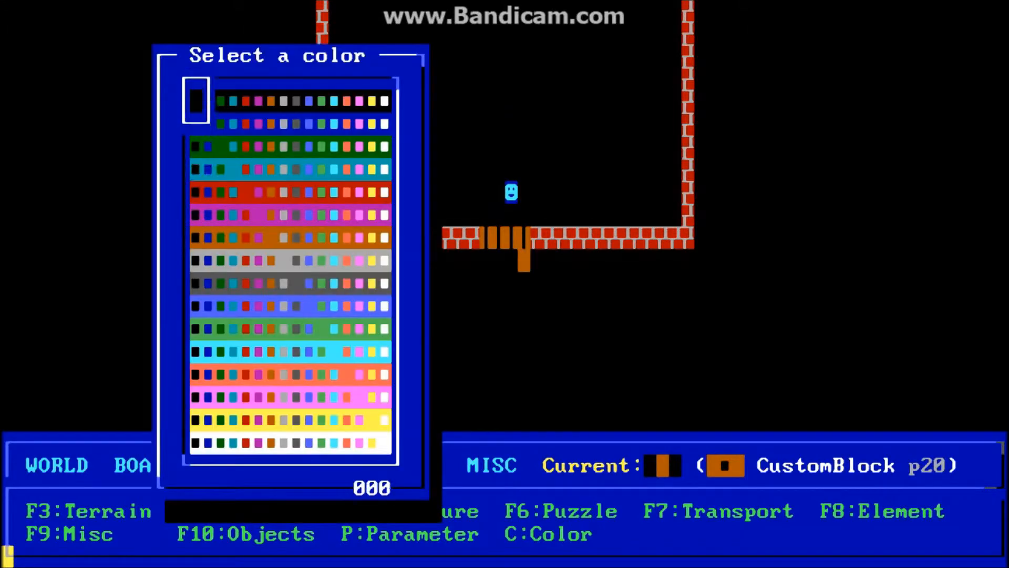
key(Return)
Place the invisible Custom Block in the row of cells directly below the door planks and show the Spaces to check it
key(Left)
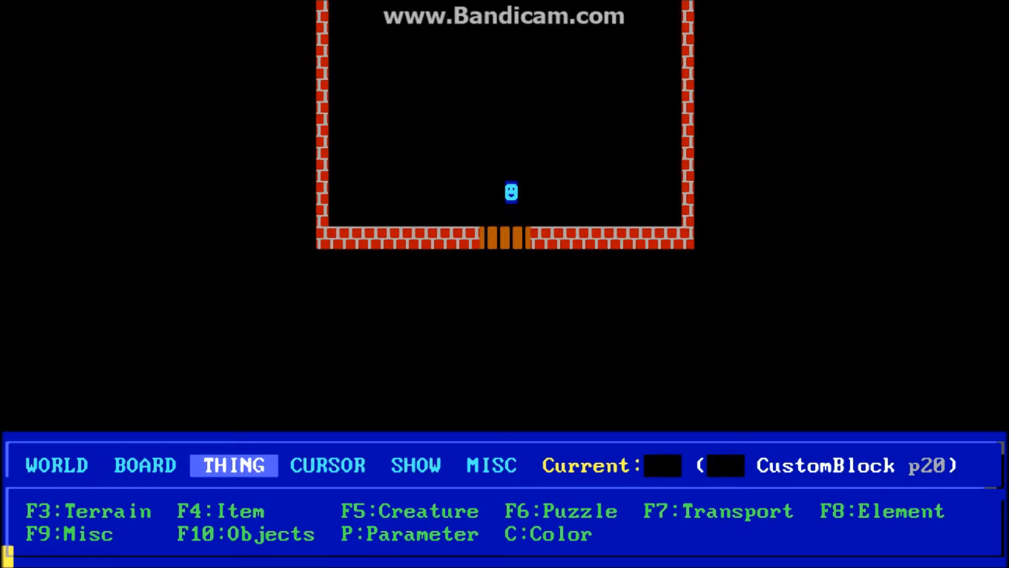
key(Up)
key(Up)
key(Up)
key(Down)
key(Down)
key(Down)
key(Down)
key(Down)
key(Down)
key(Down)
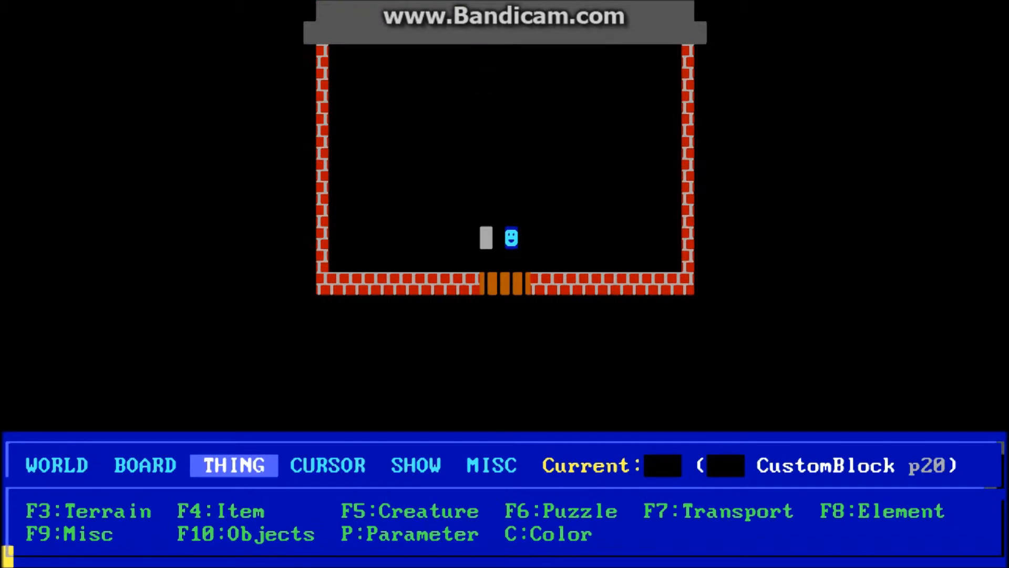
key(Up)
key(Up)
key(Up)
key(Up)
mouse_move(416, 465)
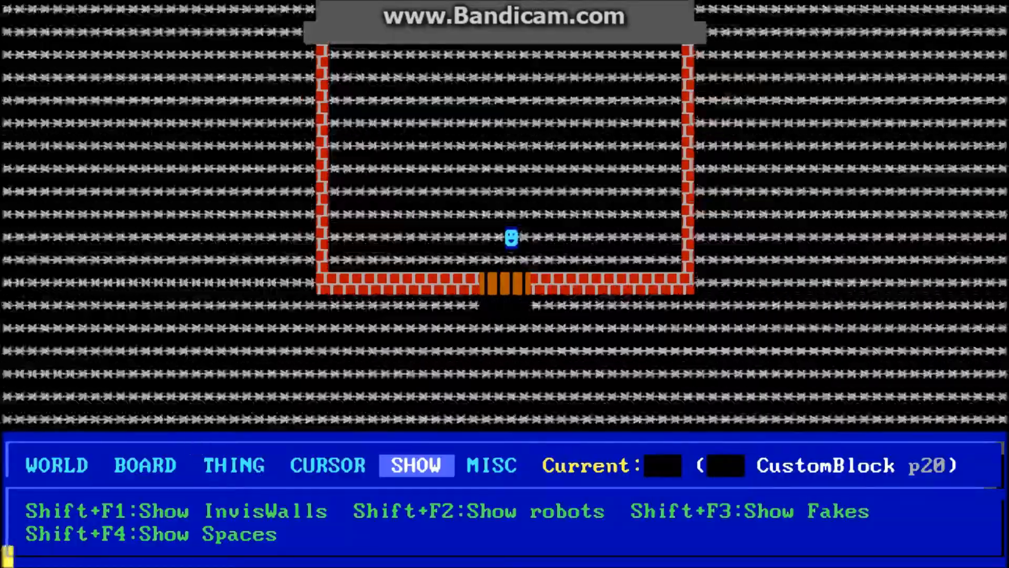
Switch to the Title screen board and look over the board list without changing boards again
key(Up)
key(Up)
key(Up)
key(Up)
key(Up)
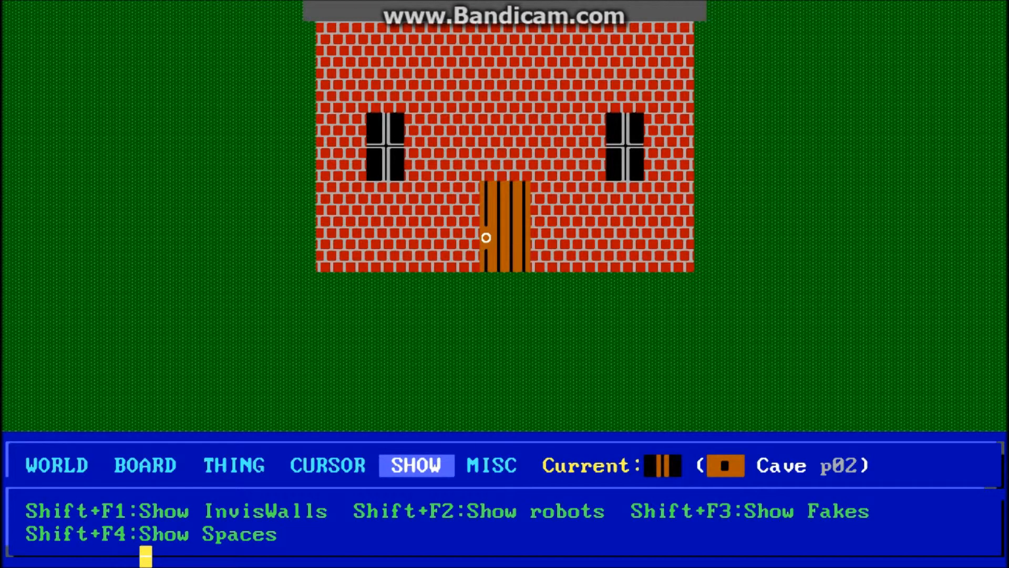
key(b)
key(Down)
key(Up)
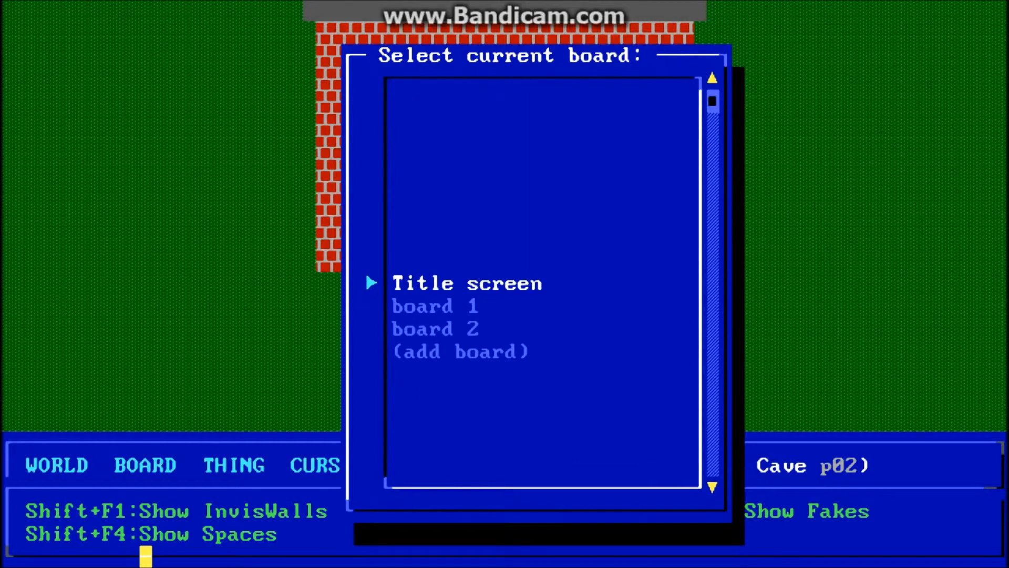
key(Down)
key(Up)
key(Escape)
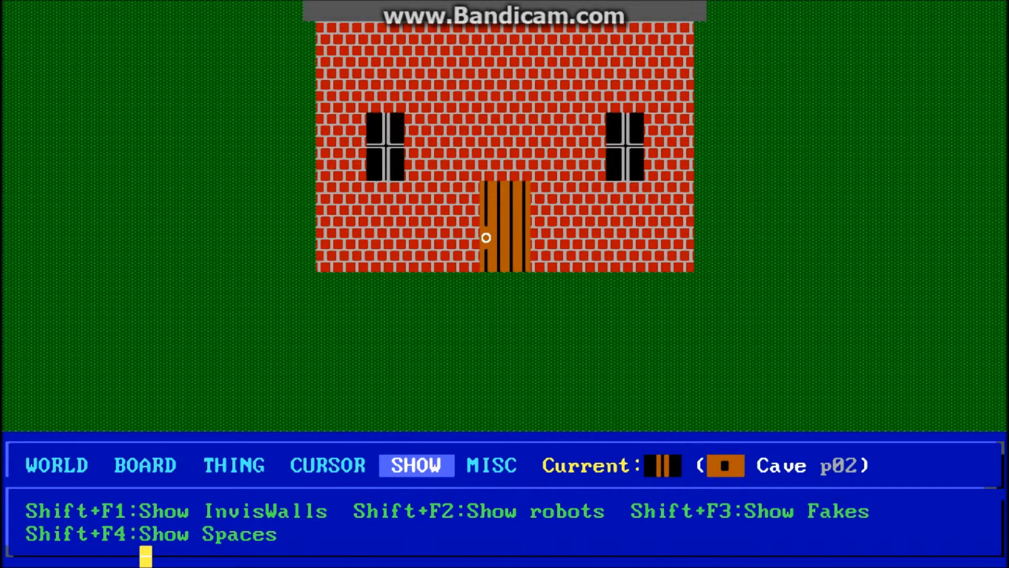
Clear the whole title board and name it "Title screen" again in its board settings
key(alt+z)
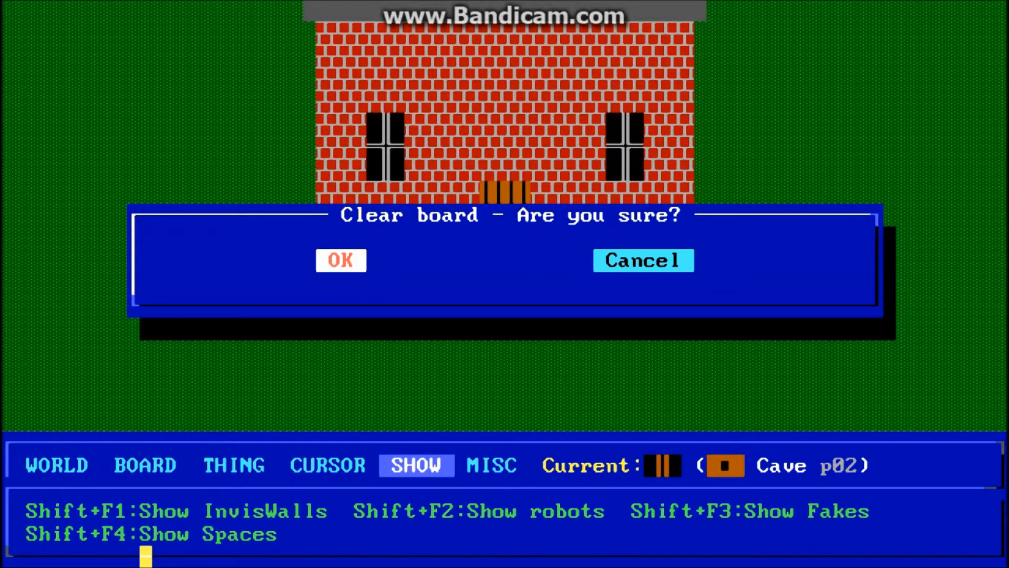
key(Return)
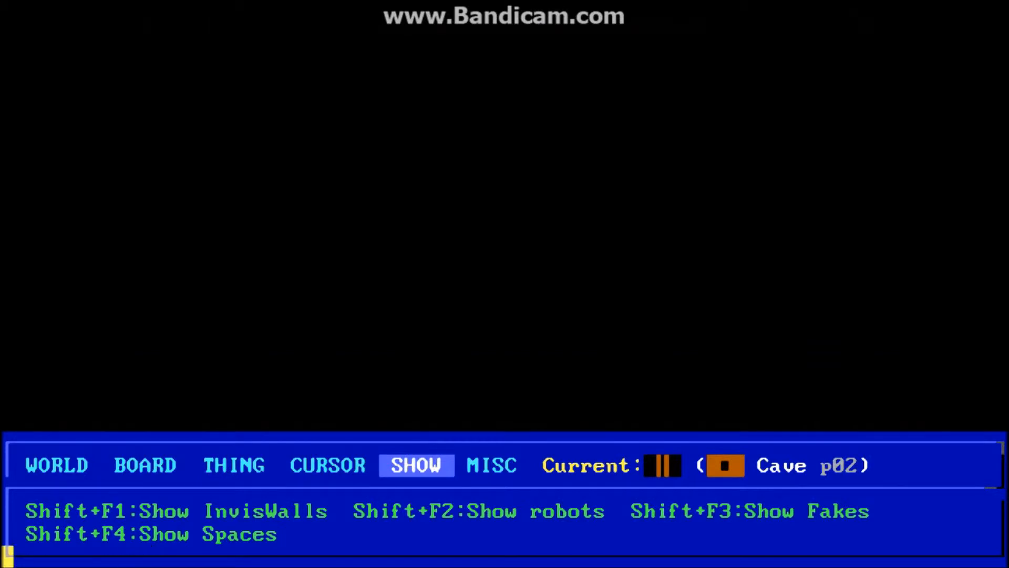
key(b)
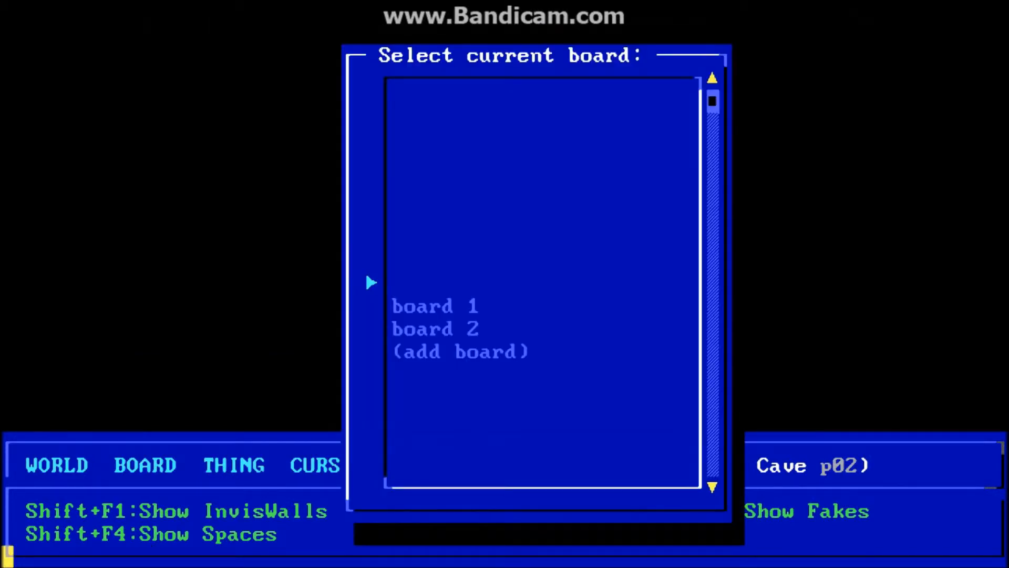
key(Escape)
key(i)
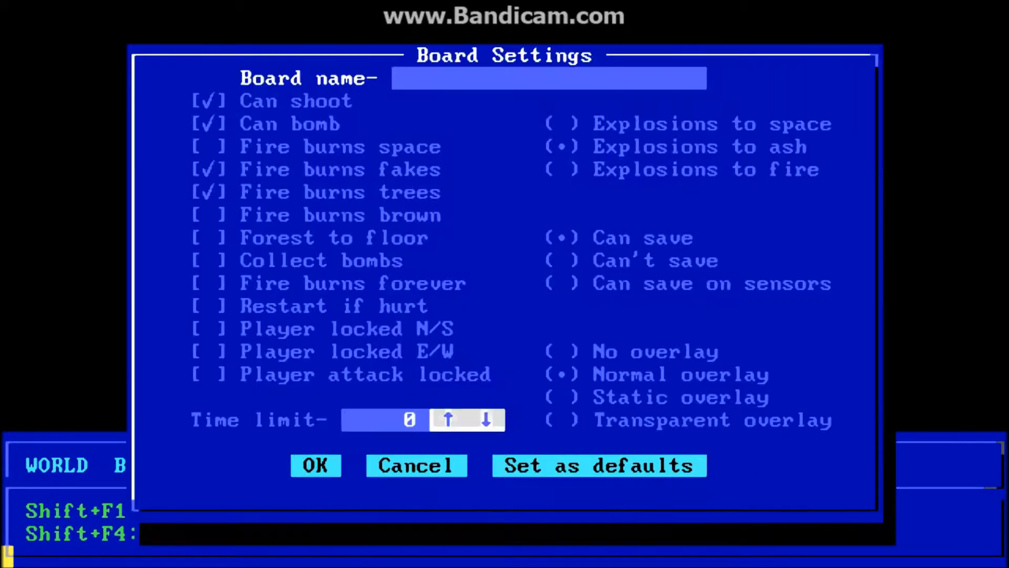
text(Ti)
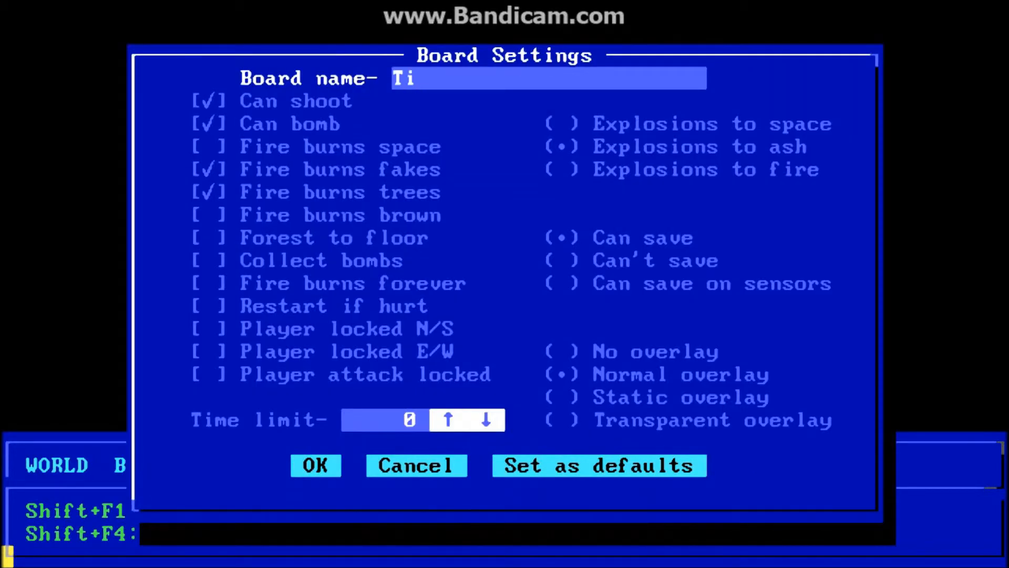
text(tle screen)
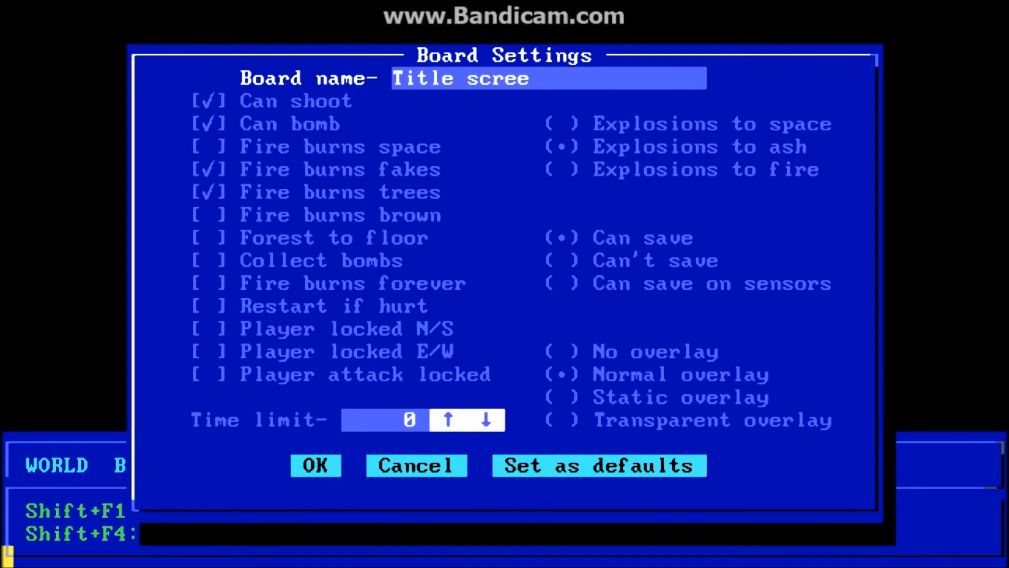
click(316, 466)
Switch to board 1 and save the world under its existing file name
key(b)
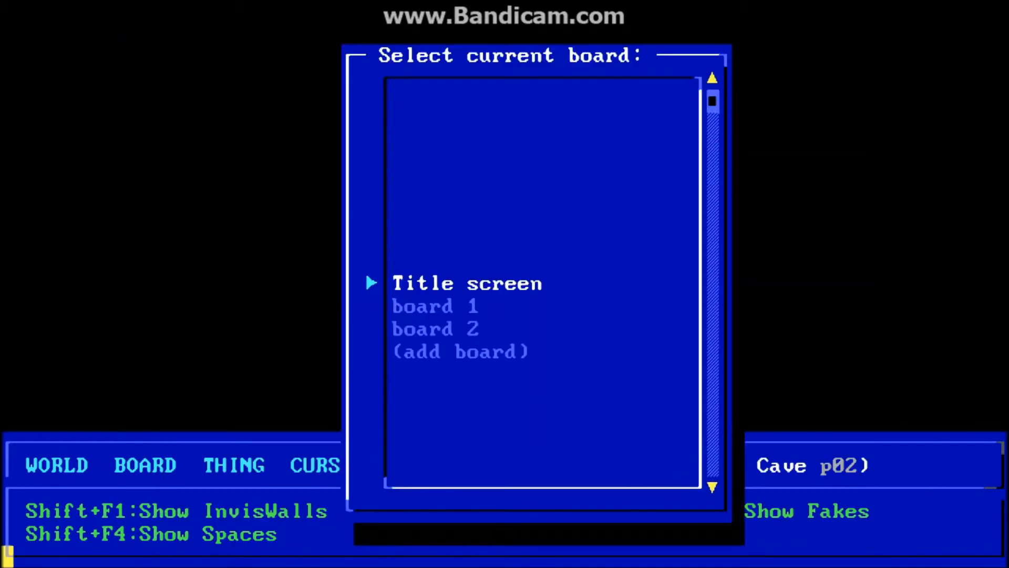
key(Down)
key(Return)
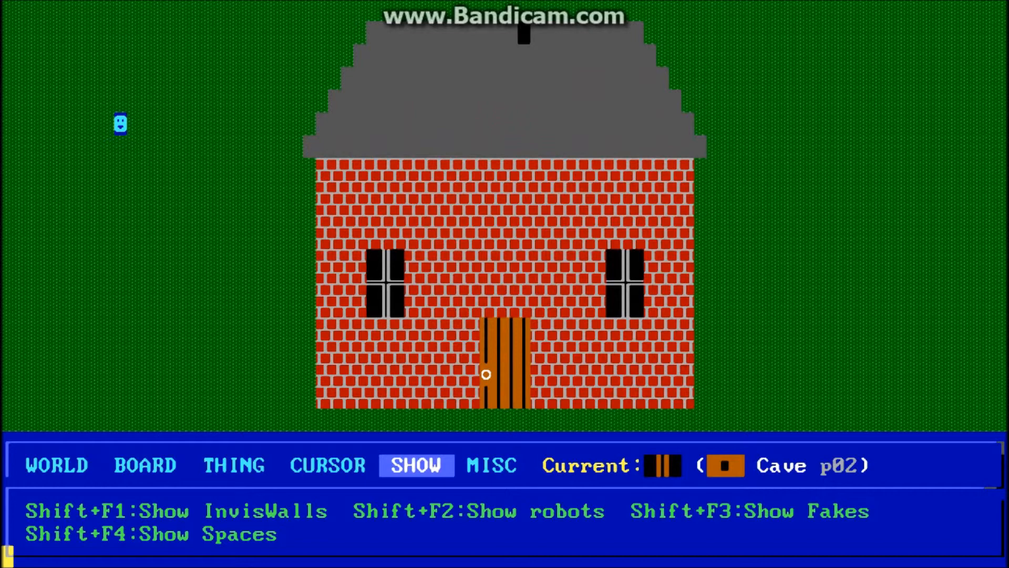
key(s)
key(Return)
key(Return)
Test the world from board 1 and walk the player across the grass, around the house and into its front door
key(alt+t)
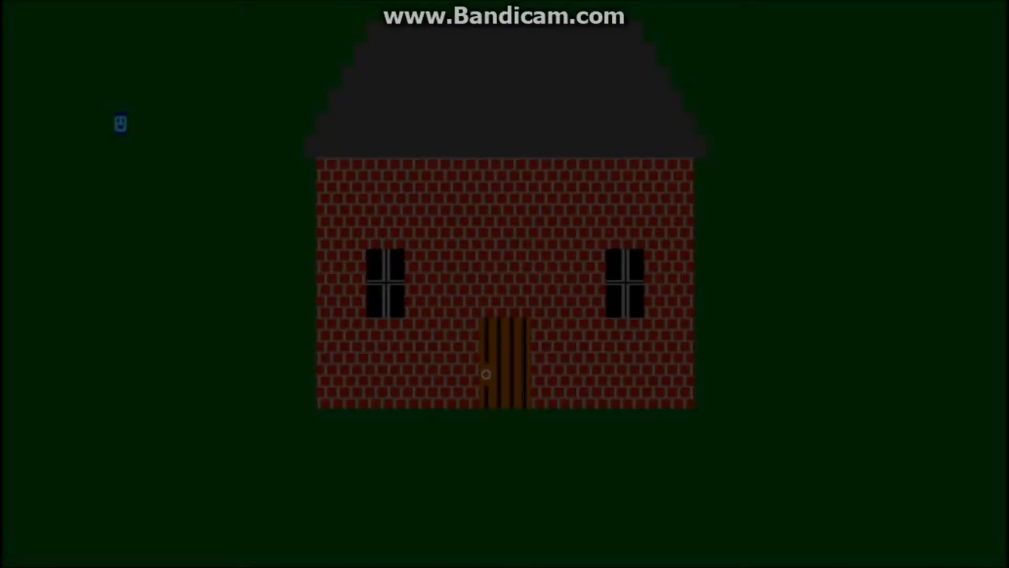
key(Right)
key(Right)
key(Right)
key(Right)
key(Right)
key(Right)
key(Right)
key(Right)
key(Right)
key(Right)
key(Right)
key(Right)
key(Right)
key(Right)
key(Down)
key(Down)
key(Down)
key(Down)
key(Down)
key(Down)
key(Down)
key(Down)
key(Down)
key(Down)
key(Down)
key(Down)
key(Down)
key(Down)
key(Right)
key(Right)
key(Right)
key(Right)
key(Right)
key(Right)
key(Right)
key(Right)
key(Right)
key(Right)
key(Right)
key(Right)
key(Right)
key(Right)
key(Right)
key(Right)
key(Right)
key(Up)
key(Up)
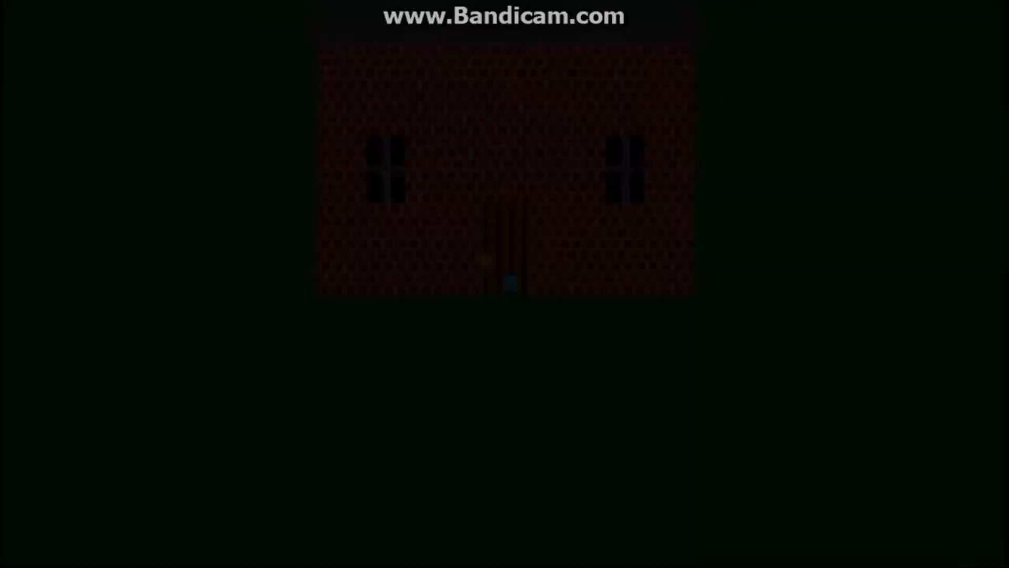
Walk the player from the door up into the middle of the house interior
key(Up)
key(Up)
key(Up)
key(Up)
key(Up)
key(Up)
key(Up)
key(Up)
key(Left)
key(Left)
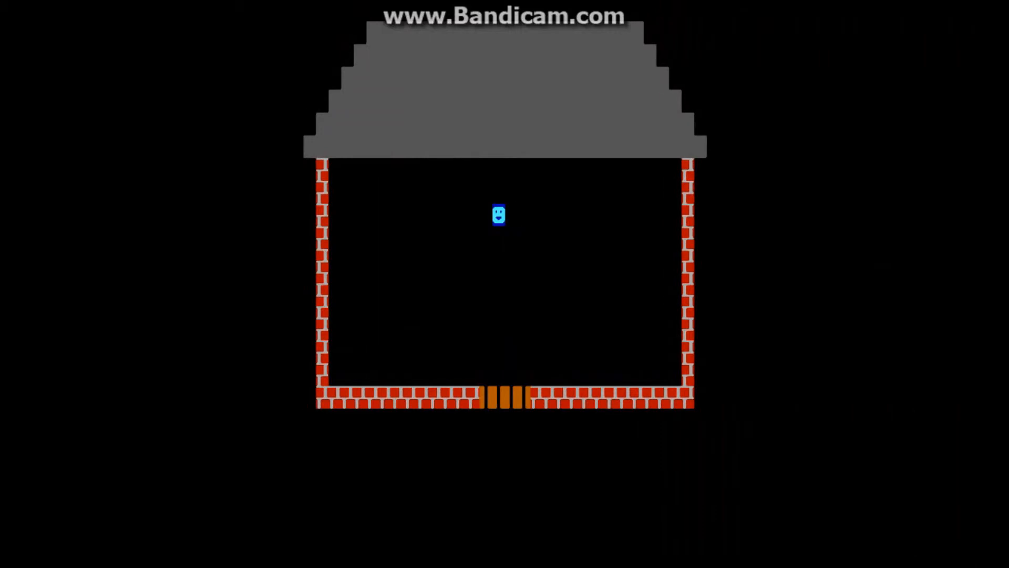
Walk the player down through the interior doorway and out onto the grass in front of the house
key(Down)
key(Down)
key(Down)
key(Down)
key(Down)
key(Down)
key(Down)
key(Down)
key(Down)
key(Down)
key(Down)
key(Down)
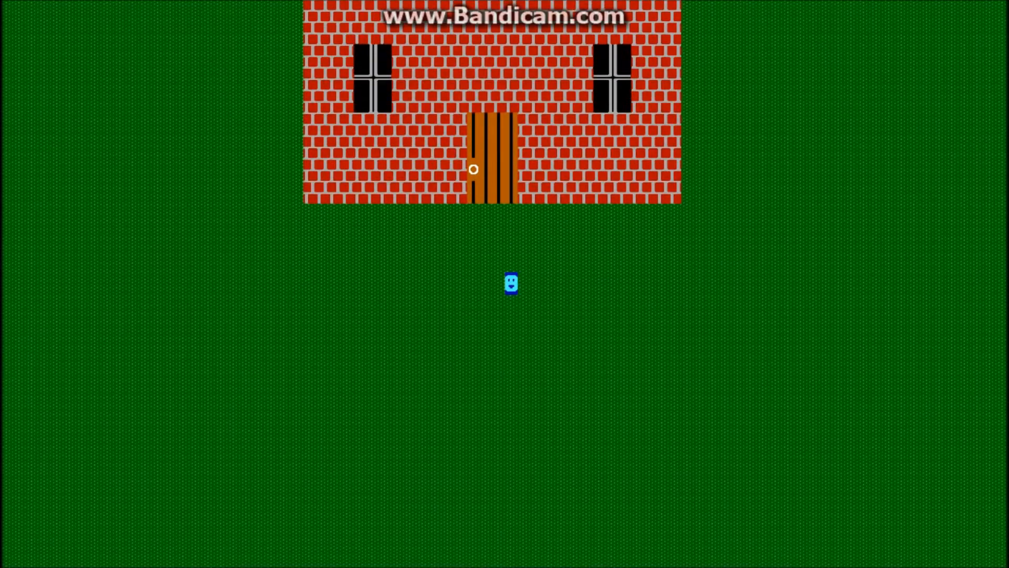
Walk the player back up through the front door and just inside the house interior
key(Left)
key(Left)
key(Left)
key(Up)
key(Up)
key(Up)
key(Up)
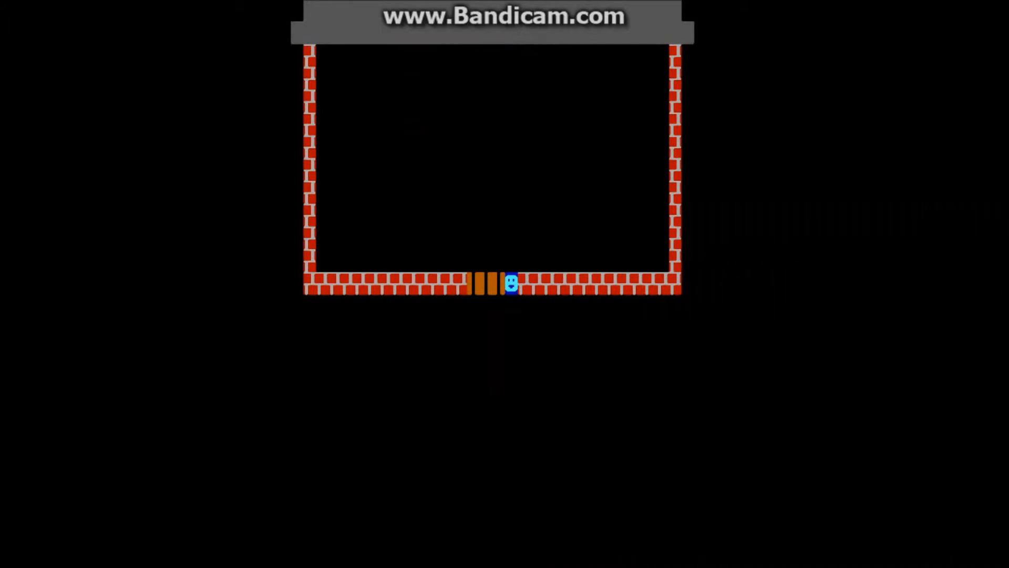
key(Up)
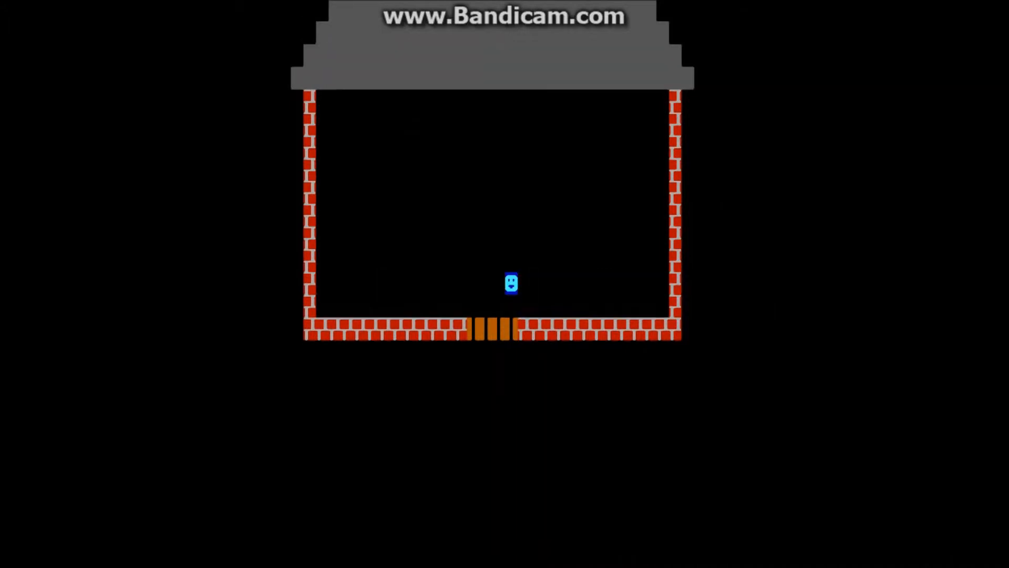
Take the player out of the interior through the doorway again and step onto the grass below the front door
key(Right)
key(Left)
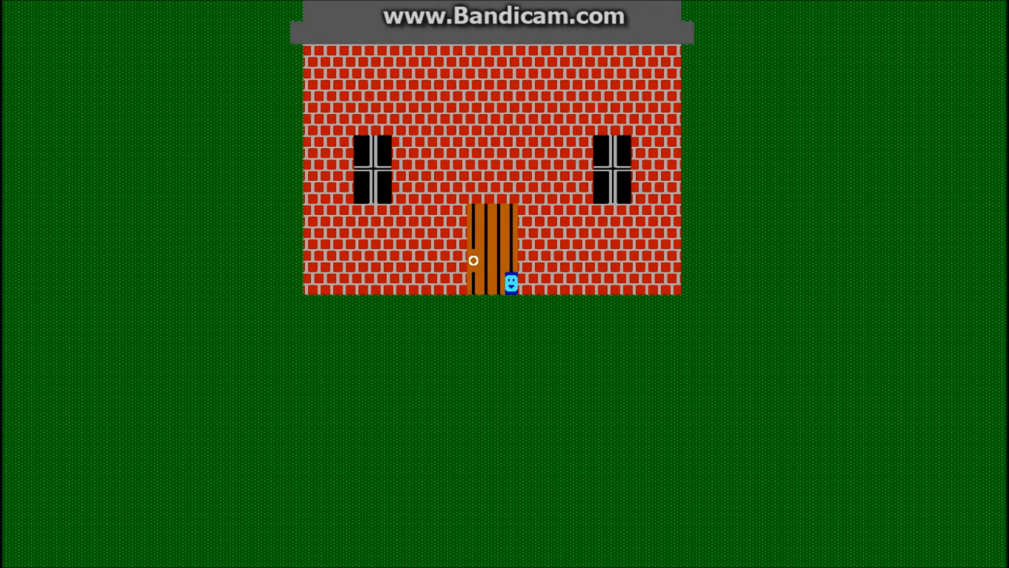
key(Down)
key(Left)
key(Right)
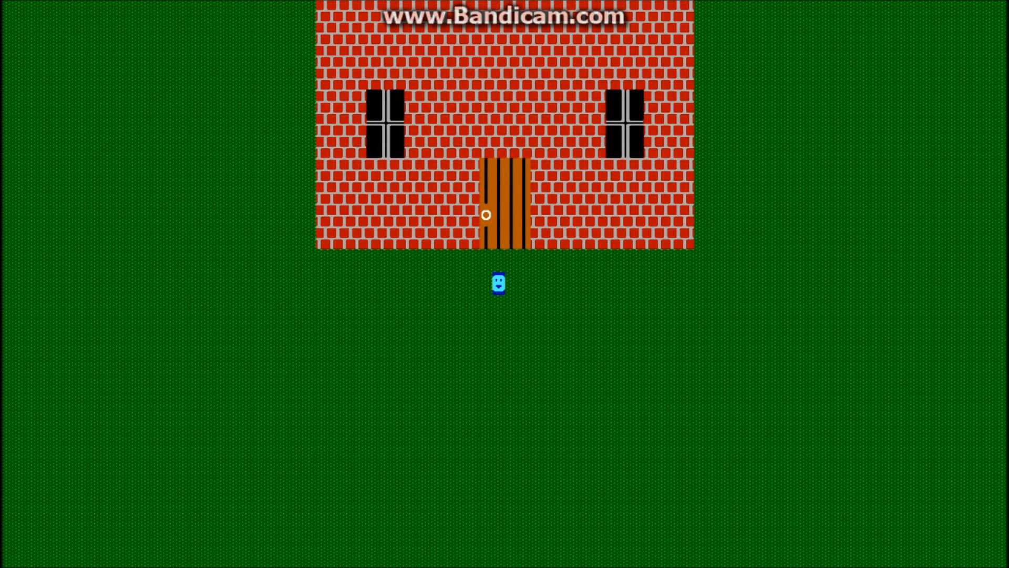